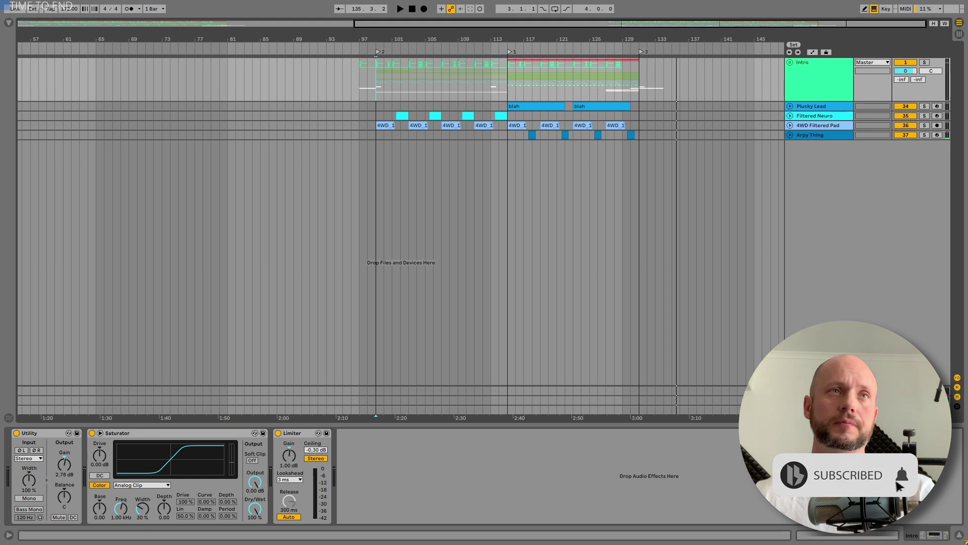
- Play the arrangement from bar 97 and inspect the tracks inside the Intro group, leaving the group collapsed
{"action": "left_click", "coordinate": [359, 71]}
{"action": "key", "text": "space"}
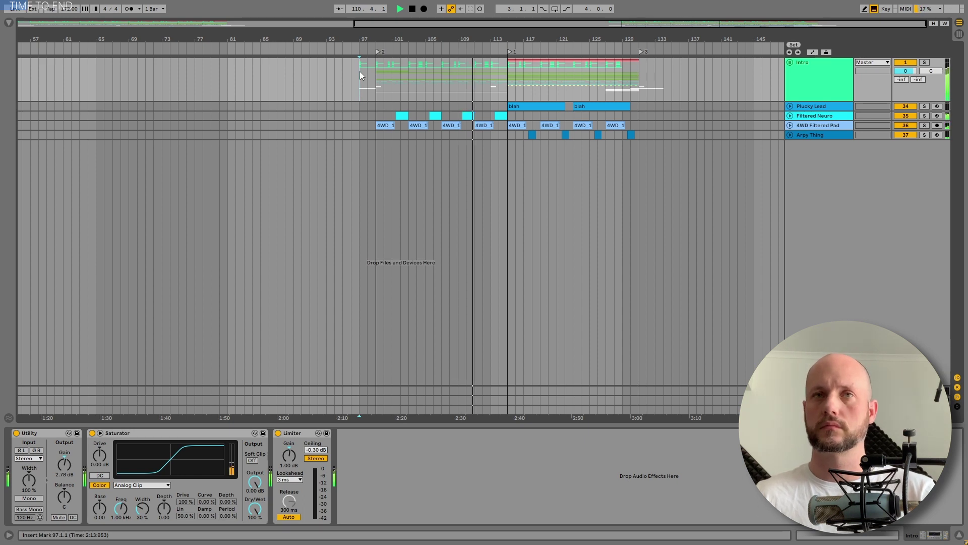
{"action": "left_click", "coordinate": [790, 63]}
{"action": "left_click", "coordinate": [793, 175]}
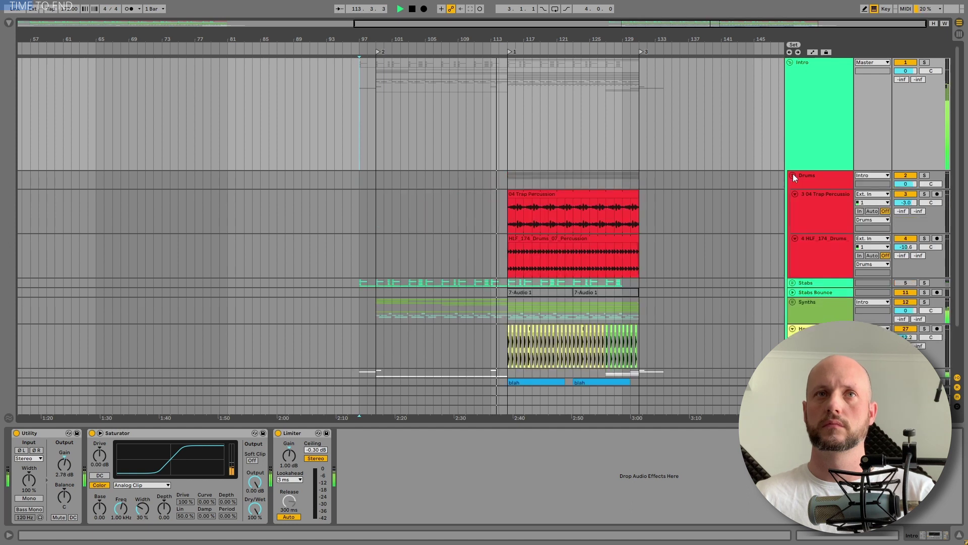
{"action": "left_click", "coordinate": [793, 175]}
{"action": "left_click", "coordinate": [790, 62]}
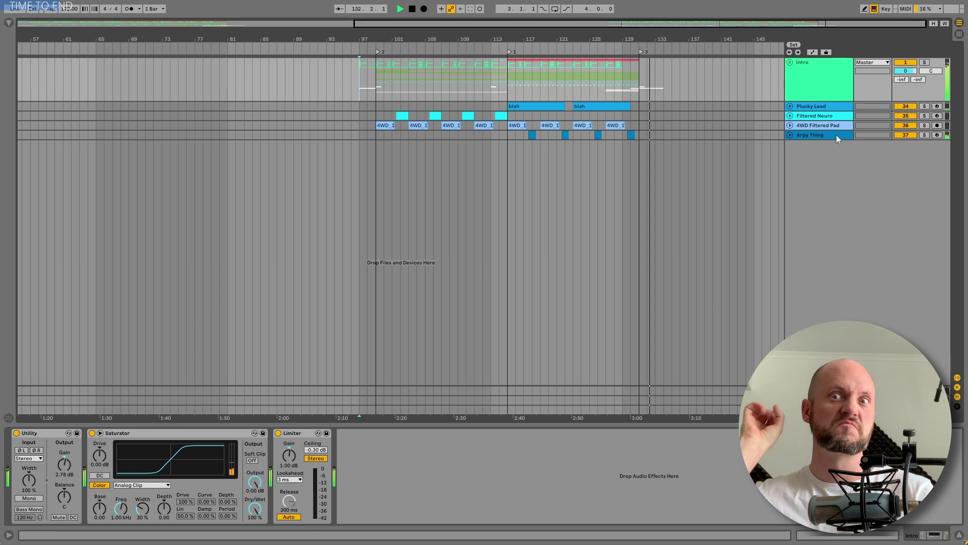
- Toggle the Plucky Lead track's solo on and off, and highlight the Intro group's section from bar 99 to 115
{"action": "left_click", "coordinate": [924, 106]}
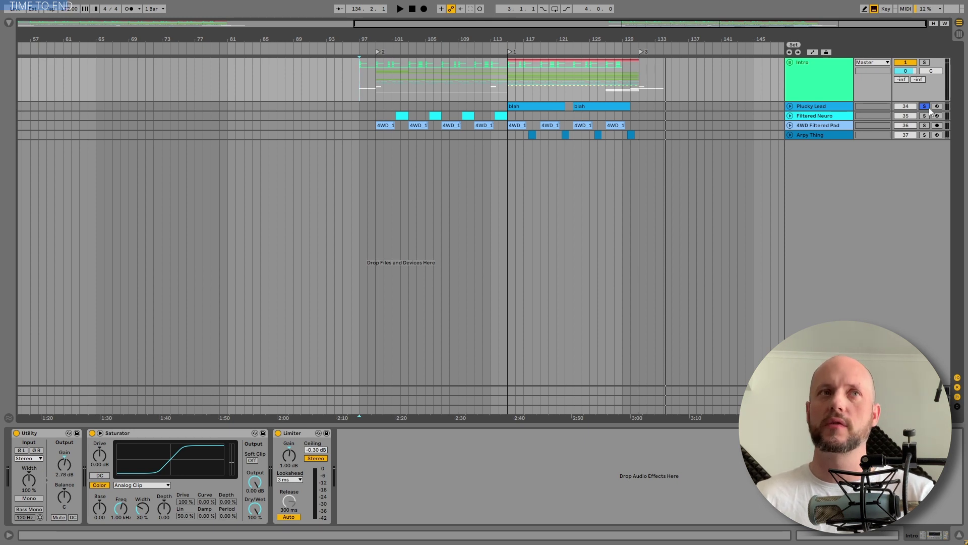
{"action": "left_click", "coordinate": [928, 107]}
{"action": "left_click", "coordinate": [507, 70]}
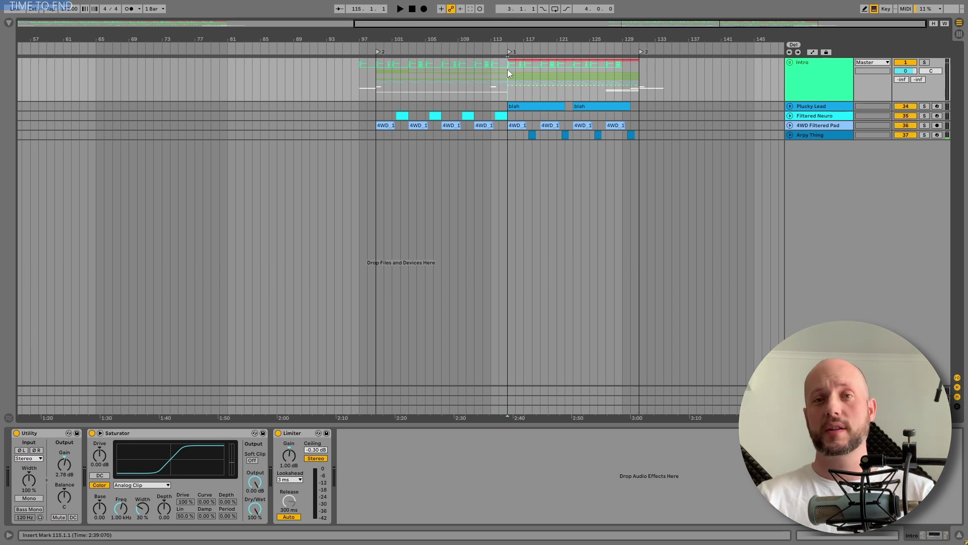
{"action": "left_click_drag", "start_coordinate": [507, 65], "coordinate": [400, 86]}
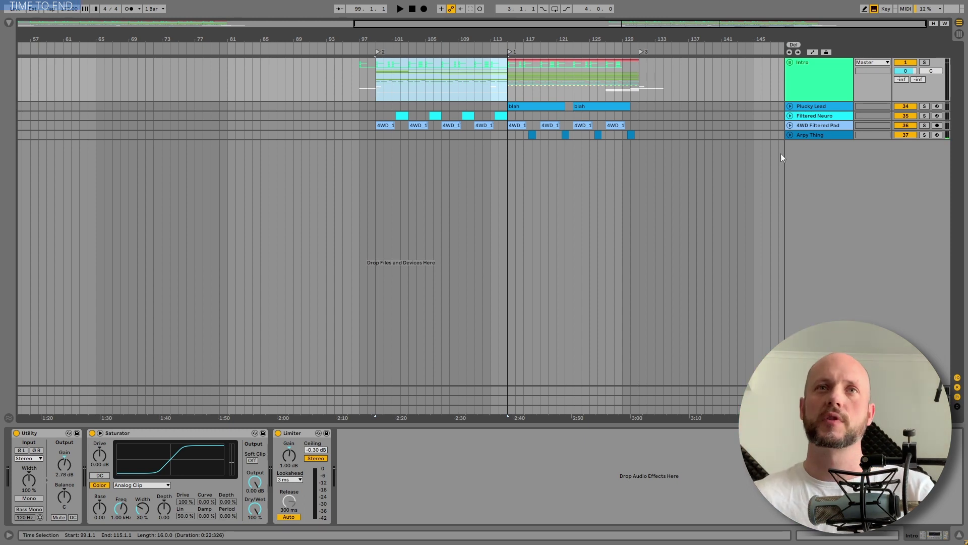
- Solo the Plucky Lead track and audition its first clip from bar 115
{"action": "left_click", "coordinate": [925, 106]}
{"action": "left_click", "coordinate": [534, 106]}
{"action": "key", "text": "space"}
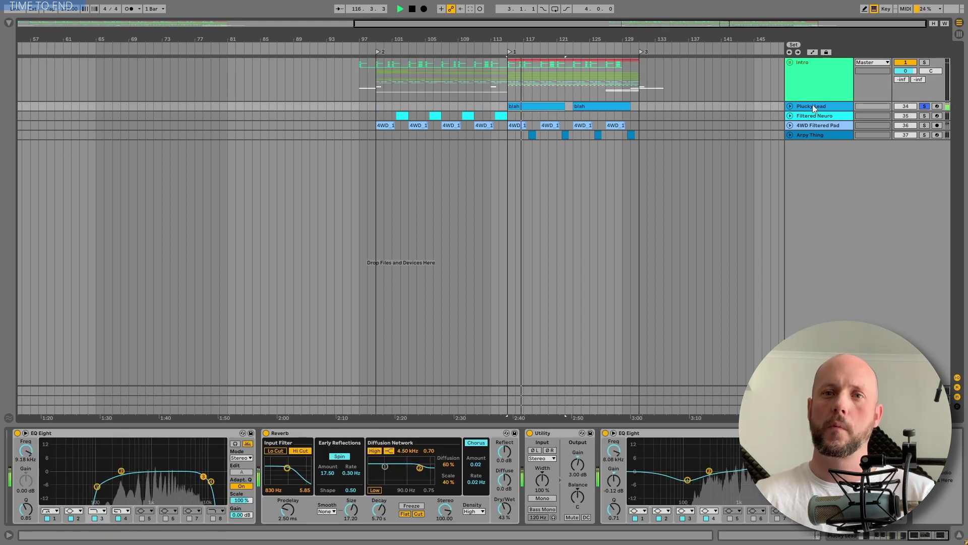
{"action": "key", "text": "space"}
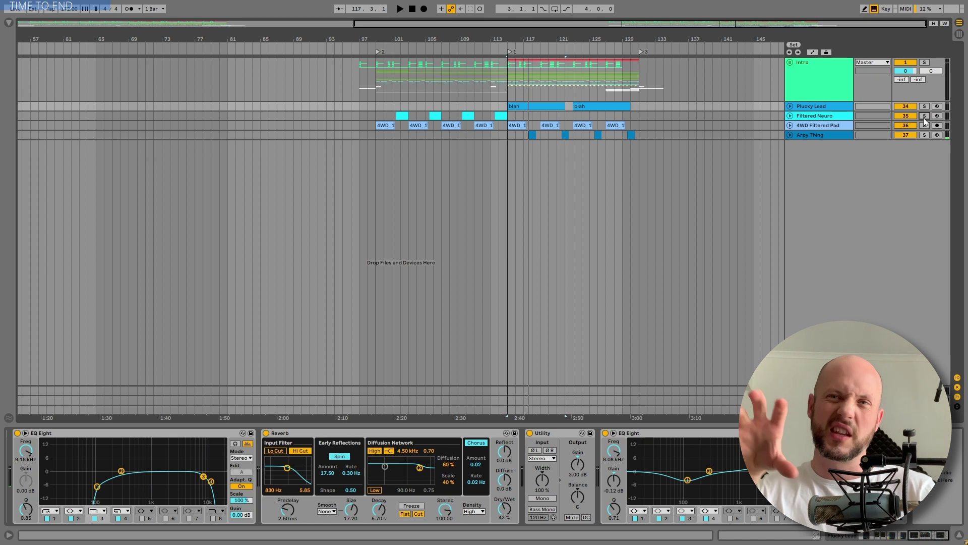
- Audition the start of the intro in the full mix from bar 99
{"action": "left_click", "coordinate": [792, 65]}
{"action": "key", "text": "space"}
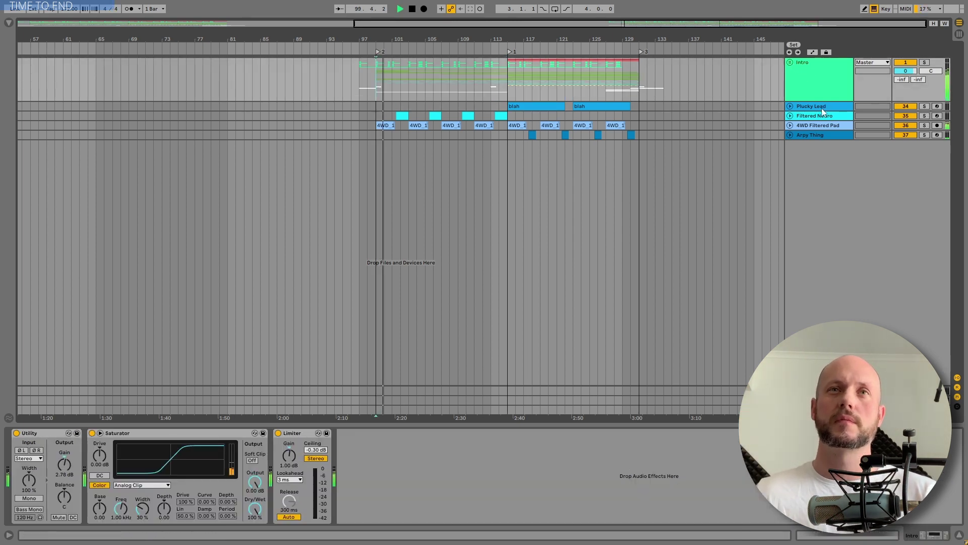
{"action": "key", "text": "space"}
- Solo the 4WD Filtered Pad track and unfold it to show its waveforms
{"action": "left_click", "coordinate": [807, 123]}
{"action": "left_click", "coordinate": [924, 116]}
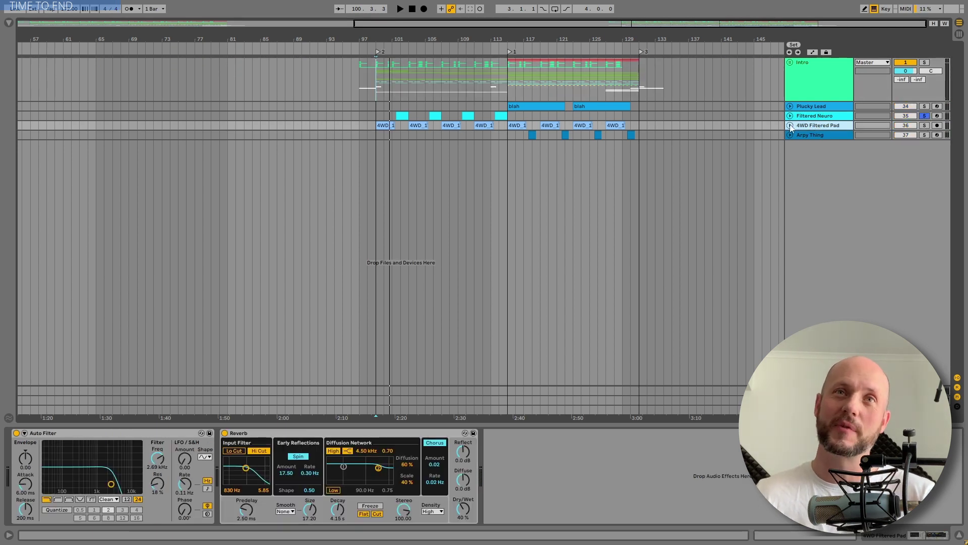
{"action": "key", "text": "Right"}
{"action": "left_click", "coordinate": [925, 125]}
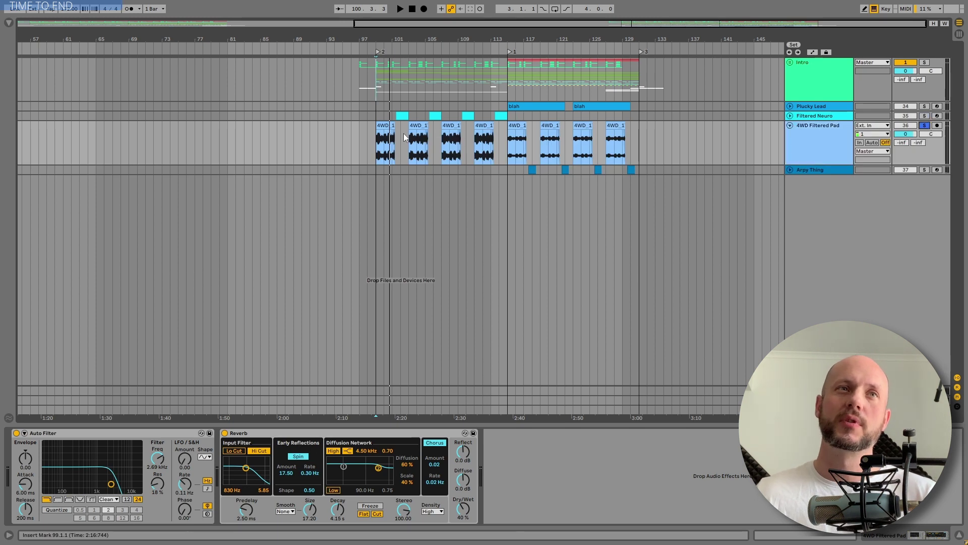
- Audition the soloed pad's first clip from bar 99, with the arrangement magnified around it
{"action": "left_click", "coordinate": [387, 127]}
{"action": "key", "text": "space"}
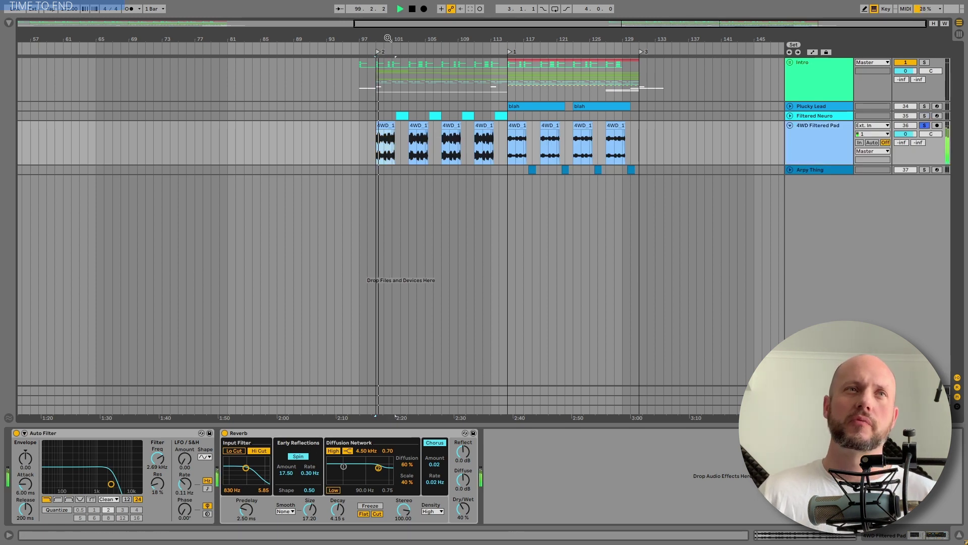
{"action": "key", "text": "plus"}
{"action": "key", "text": "plus"}
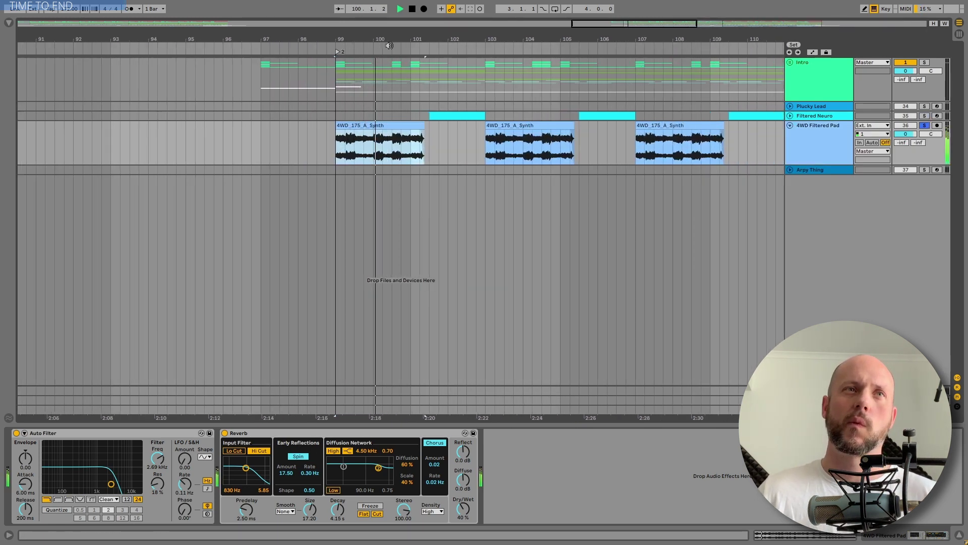
{"action": "key", "text": "space"}
- Locate the first pad clip's source sample in the browser, and view the clip's properties and the track's effects
{"action": "right_click", "coordinate": [371, 126]}
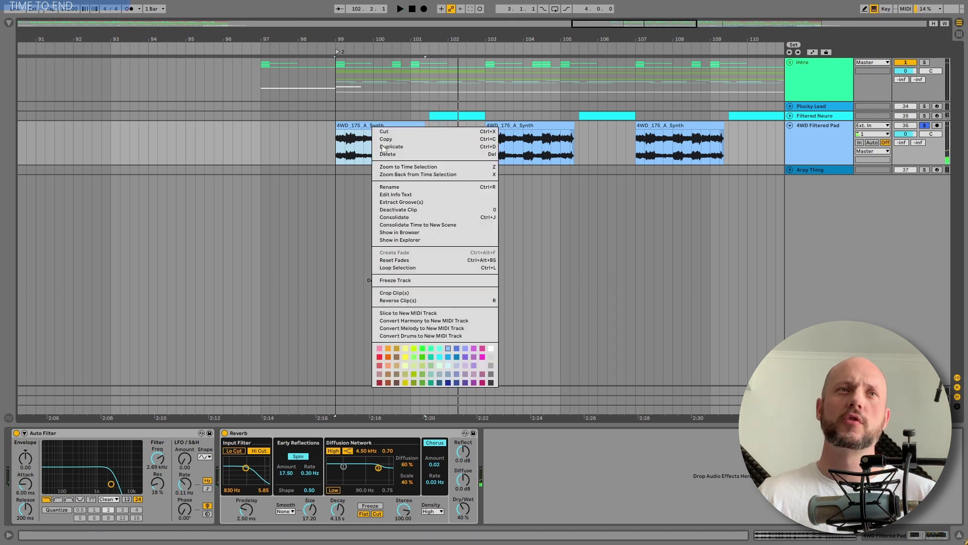
{"action": "left_click", "coordinate": [399, 232]}
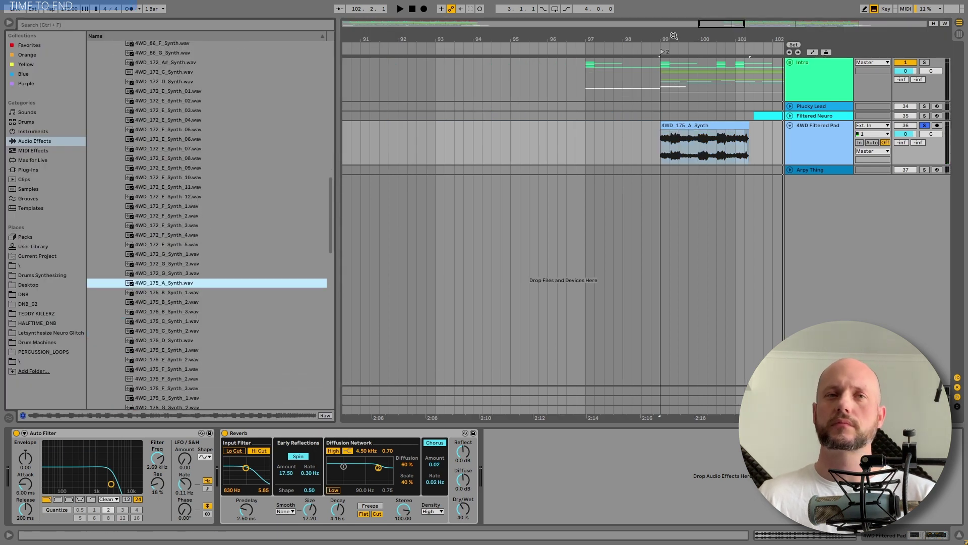
{"action": "left_click_drag", "start_coordinate": [697, 39], "coordinate": [547, 40]}
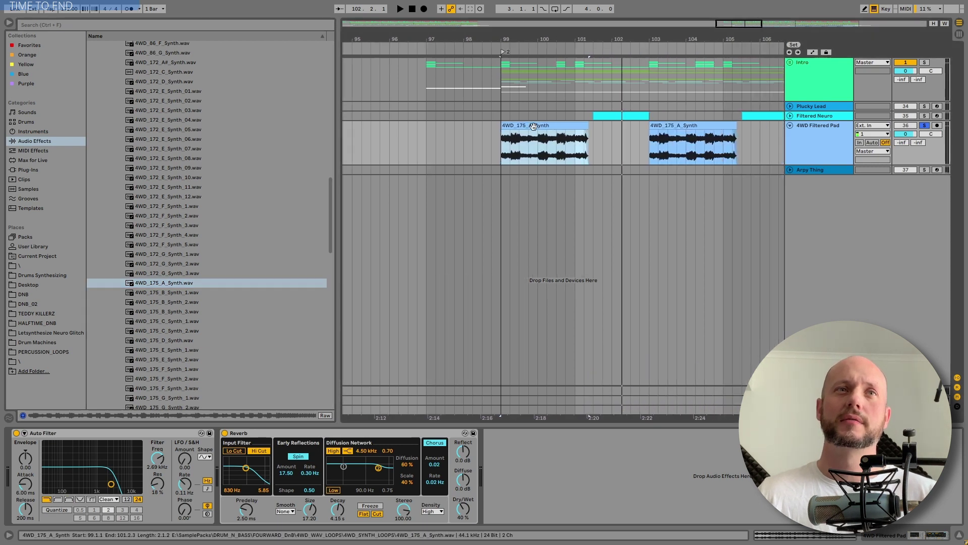
{"action": "left_click", "coordinate": [533, 126]}
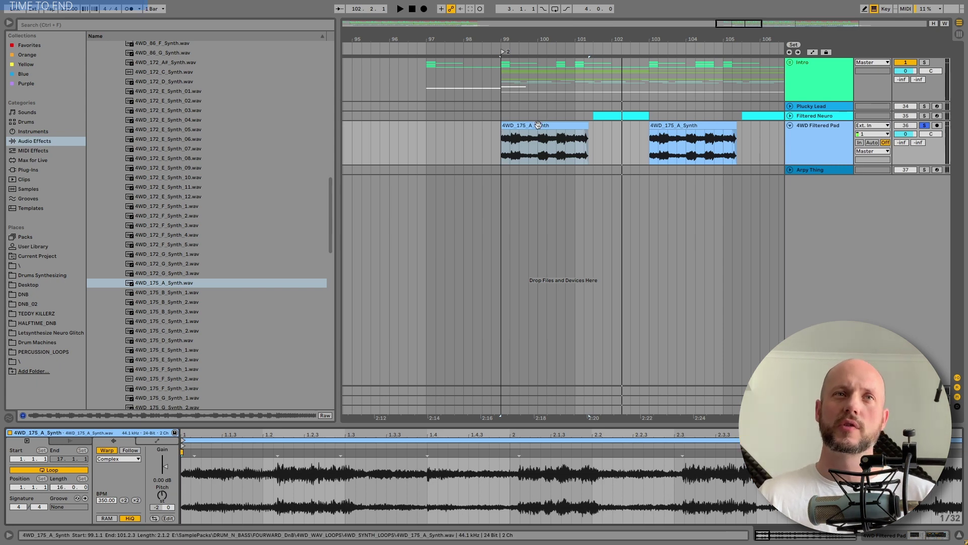
{"action": "left_click", "coordinate": [795, 147]}
{"action": "left_click", "coordinate": [254, 438]}
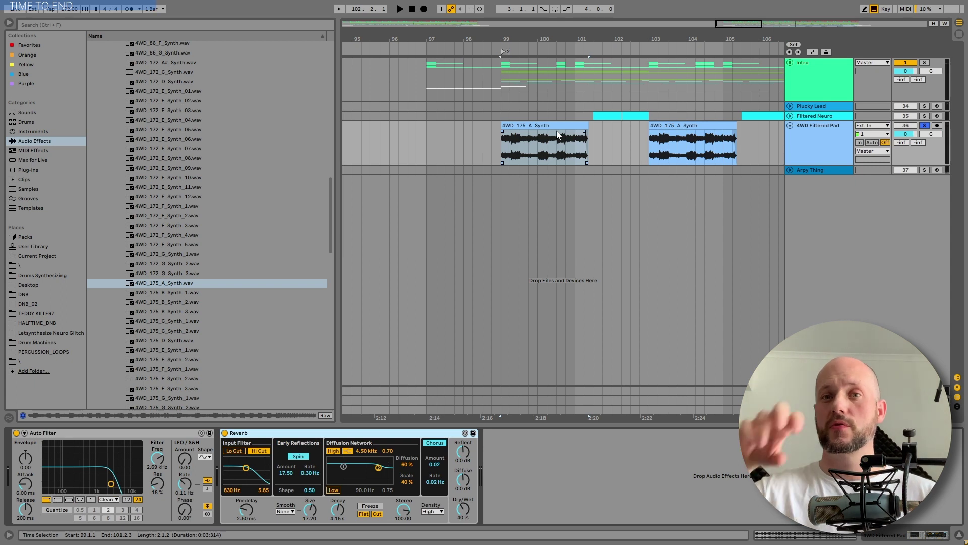
- Play the full mix from bar 99 with the pad track unsoloed and the browser hidden
{"action": "left_click", "coordinate": [925, 125]}
{"action": "key", "text": "minus"}
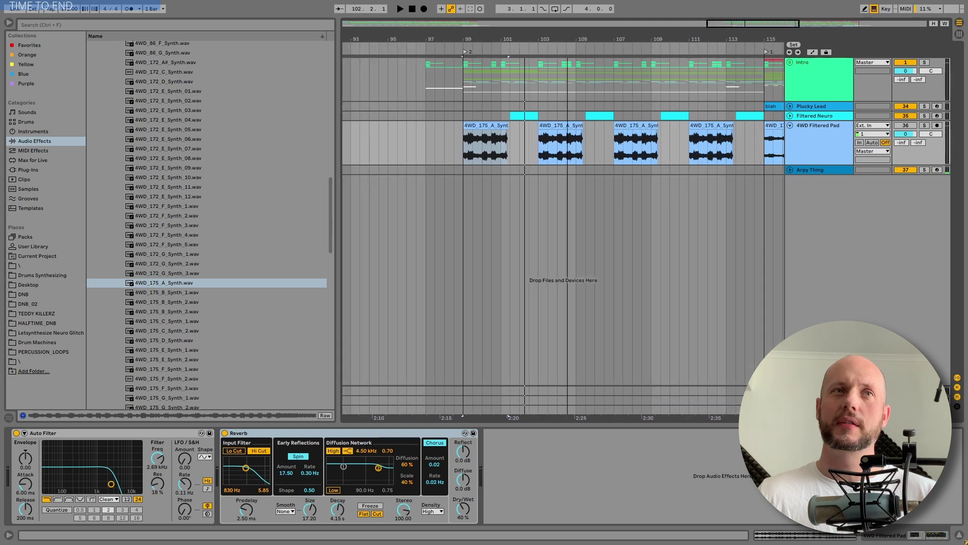
{"action": "left_click", "coordinate": [468, 131]}
{"action": "key", "text": "space"}
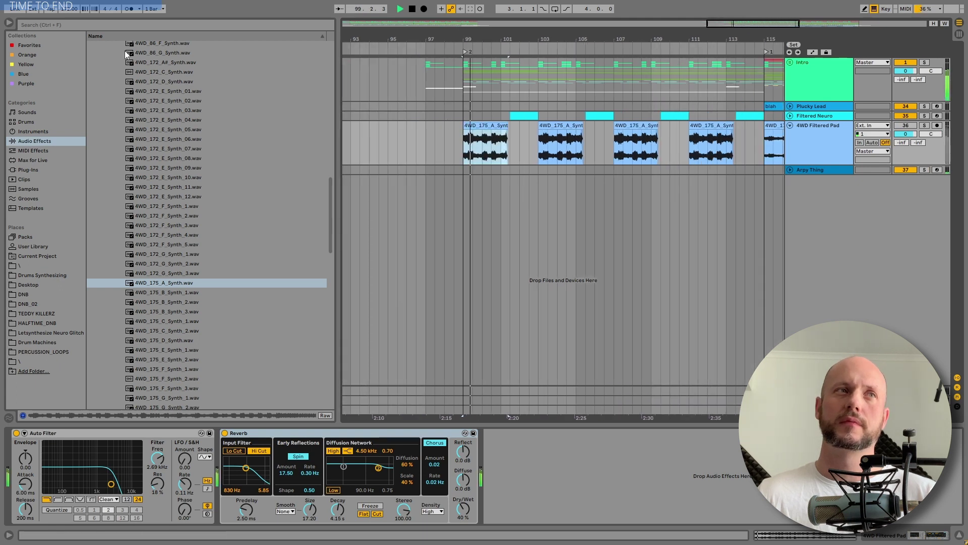
{"action": "left_click", "coordinate": [10, 22]}
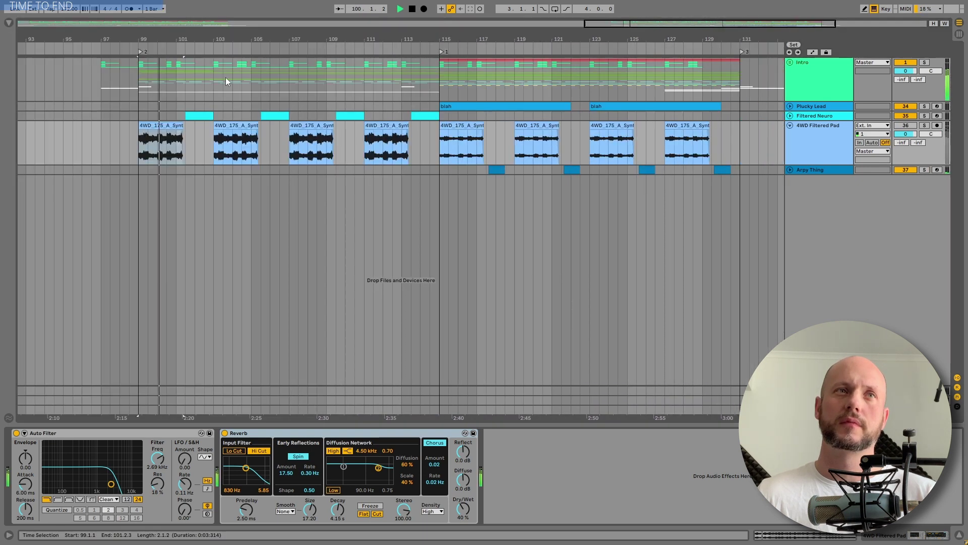
- Audition the second intro section in the full mix, starting from the pad clip at bar 115
{"action": "left_click", "coordinate": [457, 126]}
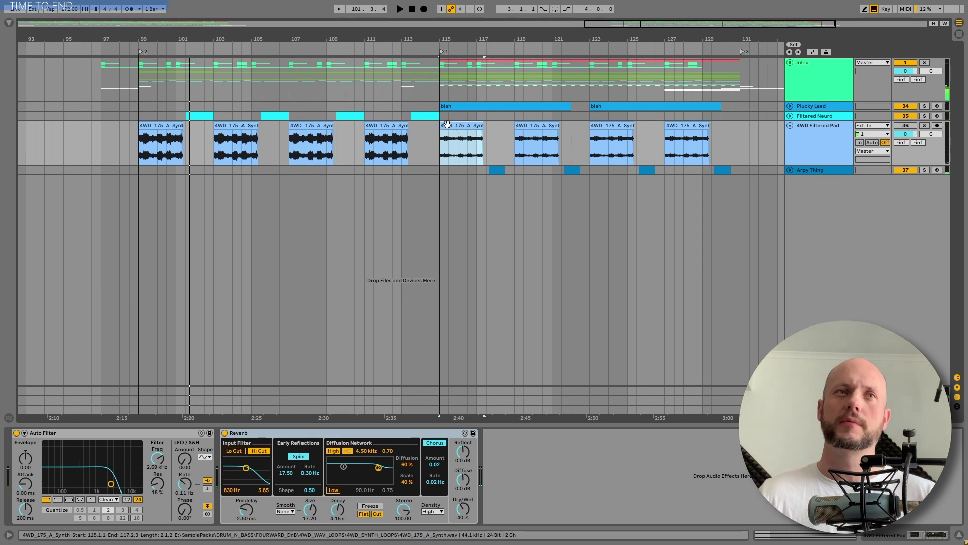
{"action": "key", "text": "space"}
{"action": "key", "text": "minus"}
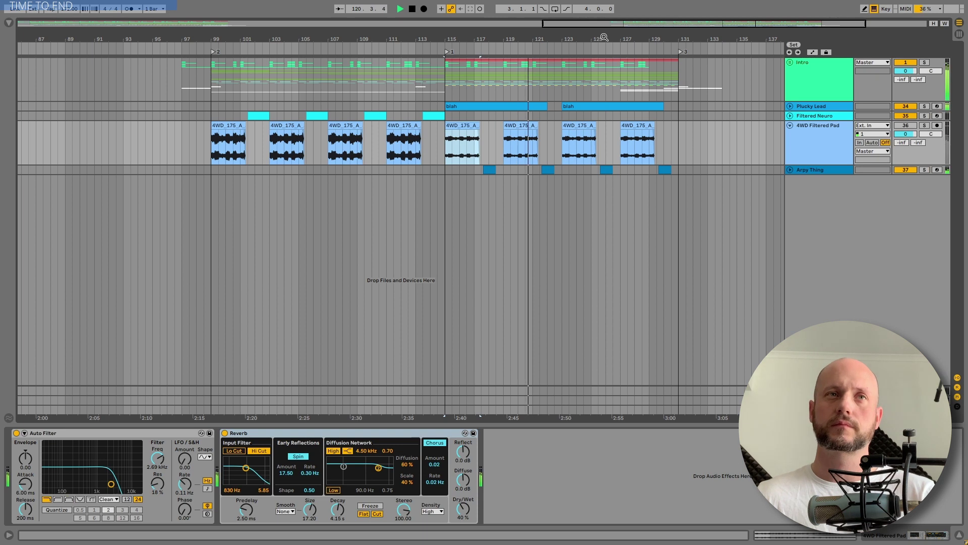
{"action": "left_click", "coordinate": [488, 132]}
{"action": "key", "text": "space"}
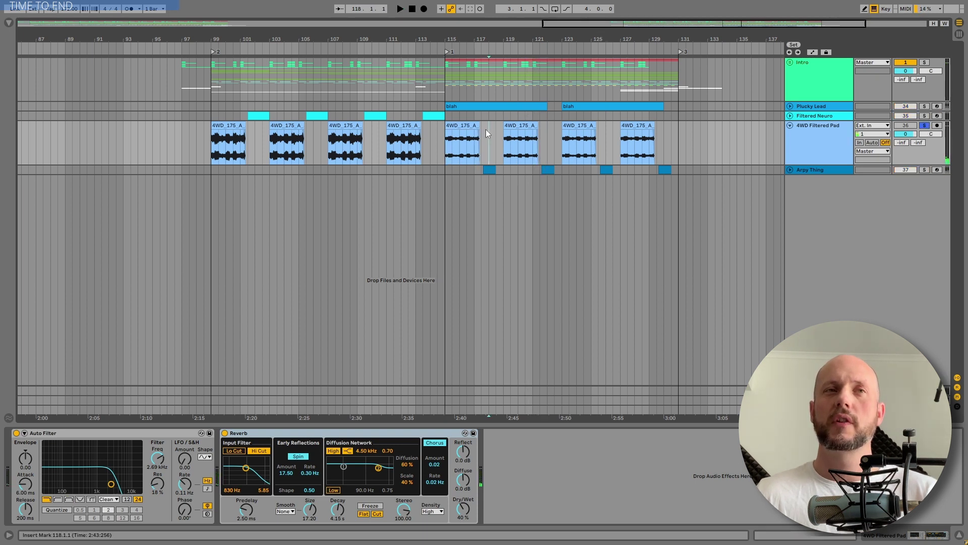
- Solo the Filtered Neuro and 4WD Filtered Pad tracks together and select the first pad clip at bar 99
{"action": "left_click", "coordinate": [470, 124]}
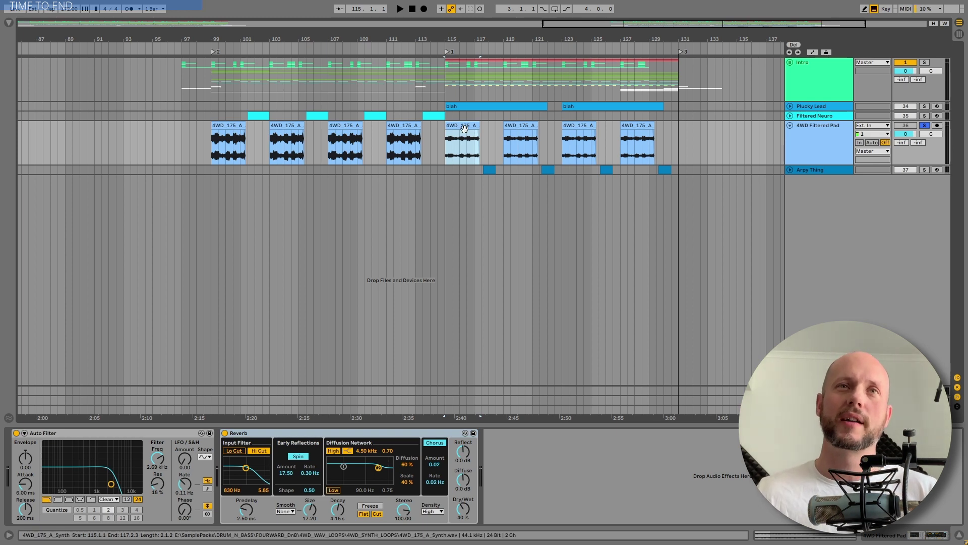
{"action": "left_click", "coordinate": [926, 126]}
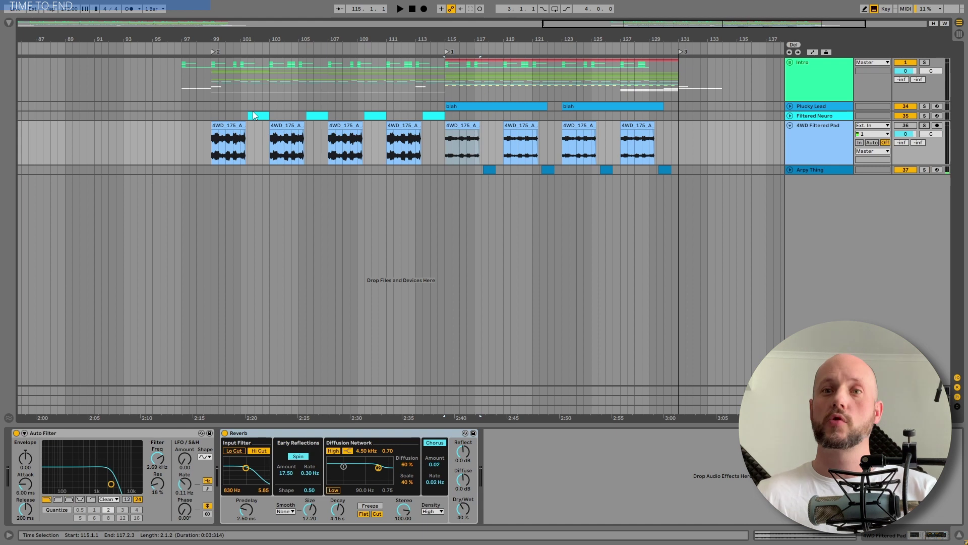
{"action": "left_click", "coordinate": [228, 146]}
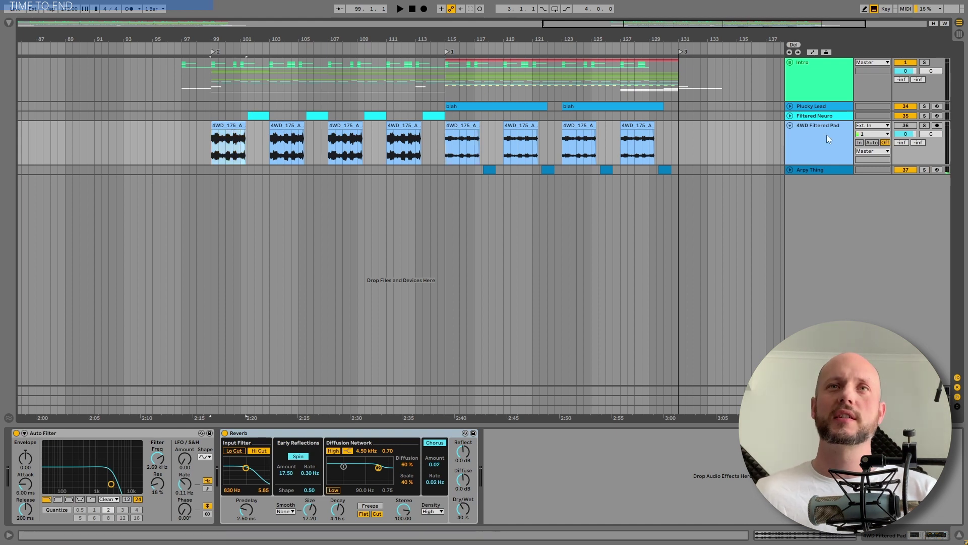
{"action": "left_click", "coordinate": [926, 126]}
{"action": "left_click", "coordinate": [237, 126]}
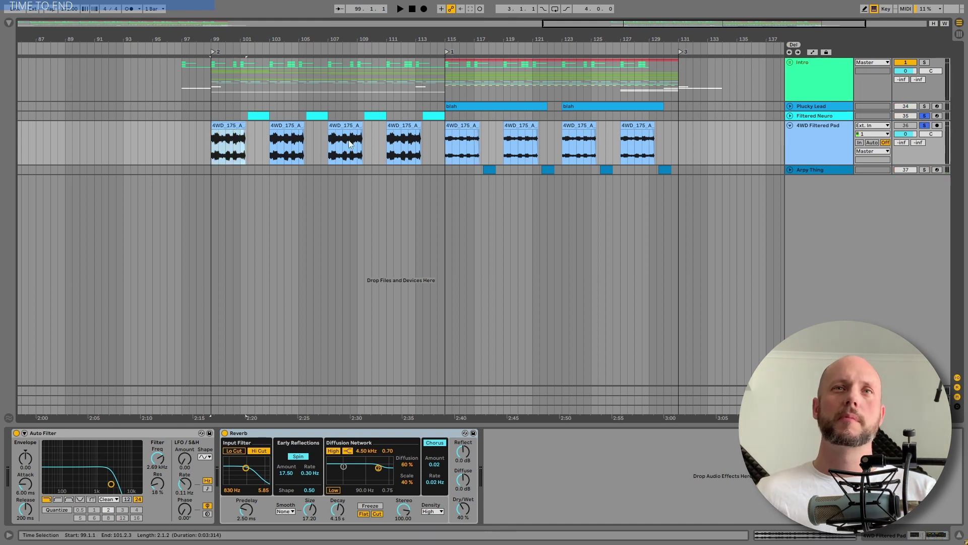
- Unfold the Filtered Neuro track and display its device chain with its first clip selected
{"action": "left_click", "coordinate": [791, 116]}
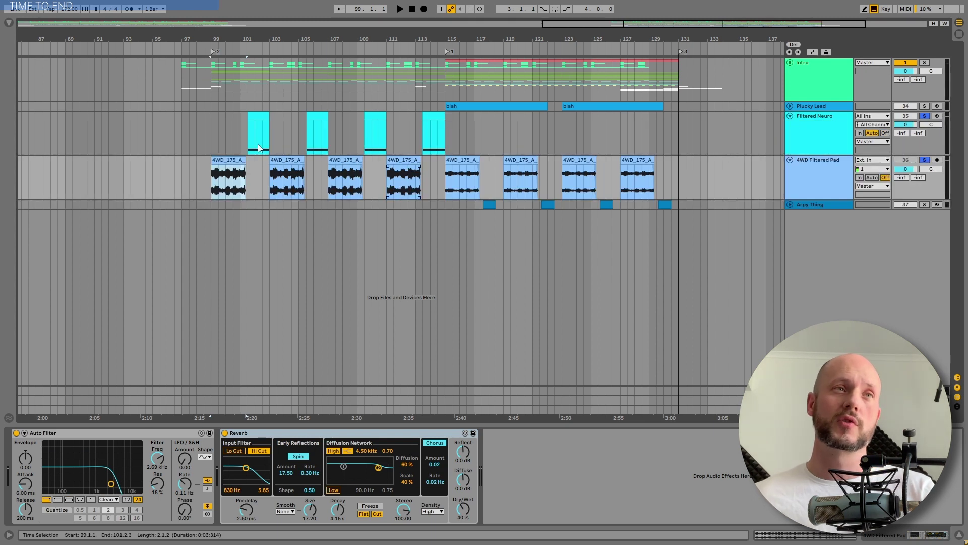
{"action": "left_click", "coordinate": [253, 114]}
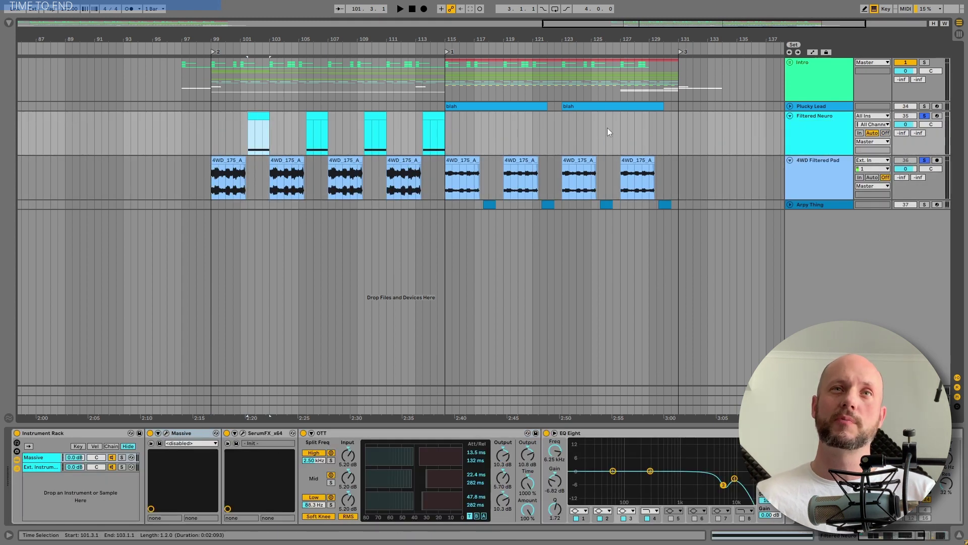
{"action": "left_click", "coordinate": [837, 122]}
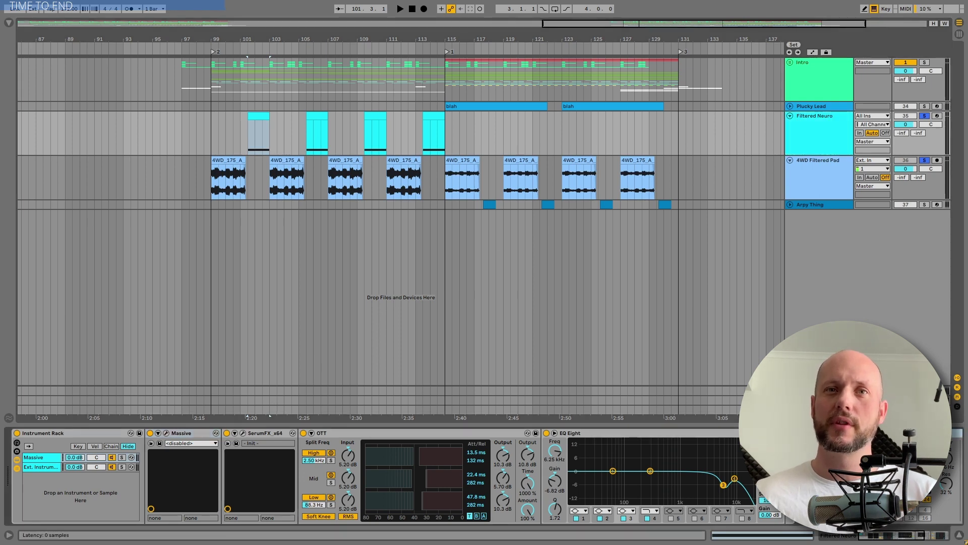
- Audition the soloed pad and Filtered Neuro tracks together from bar 99, and unsolo both
{"action": "left_click", "coordinate": [228, 160]}
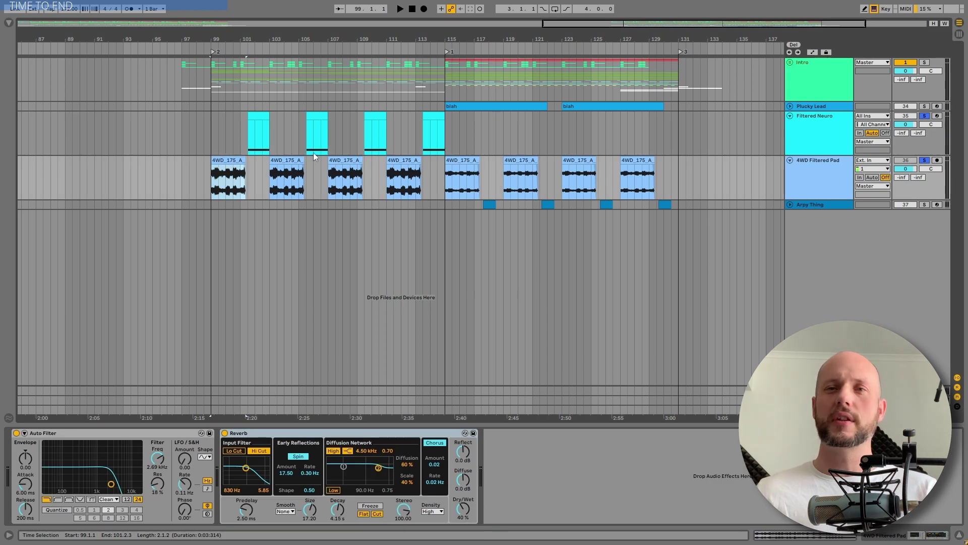
{"action": "key", "text": "space"}
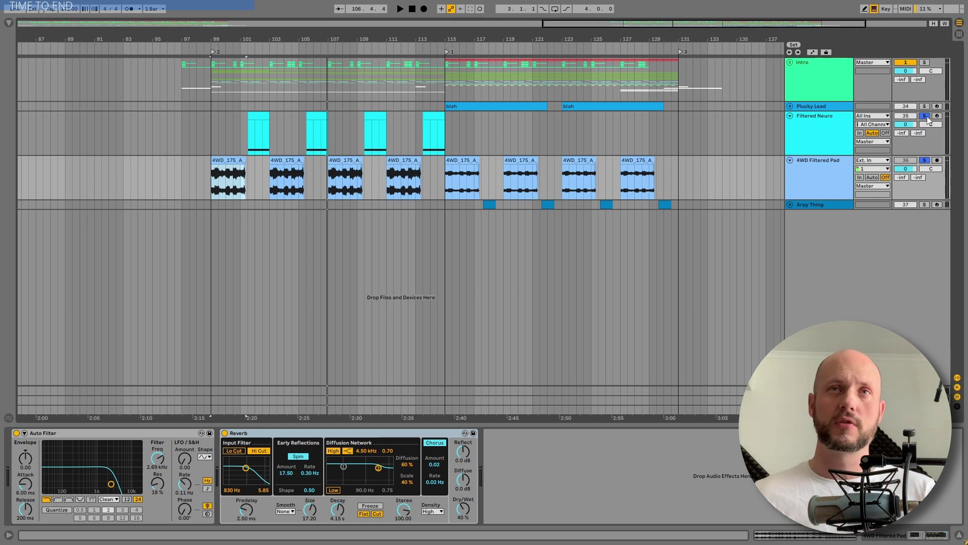
{"action": "left_click", "coordinate": [926, 116]}
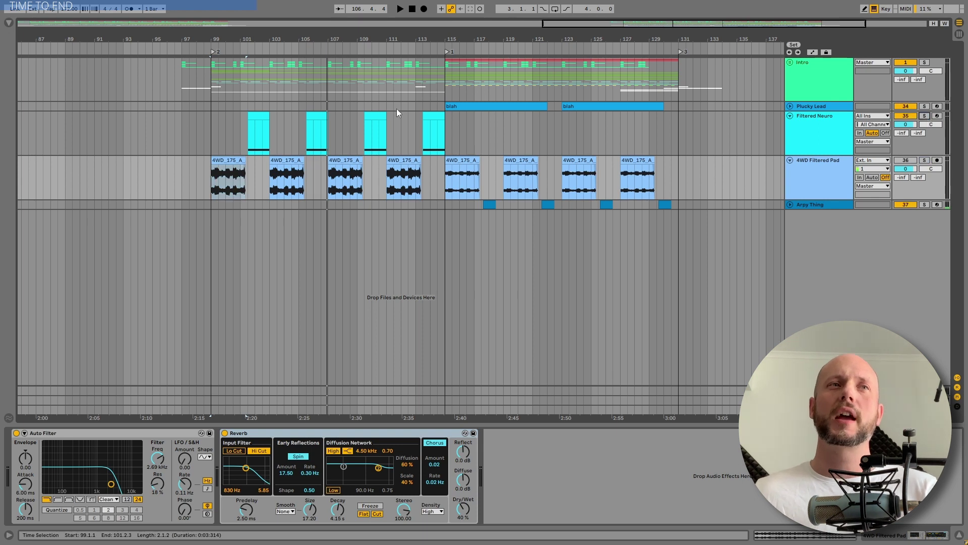
{"action": "left_click", "coordinate": [913, 160]}
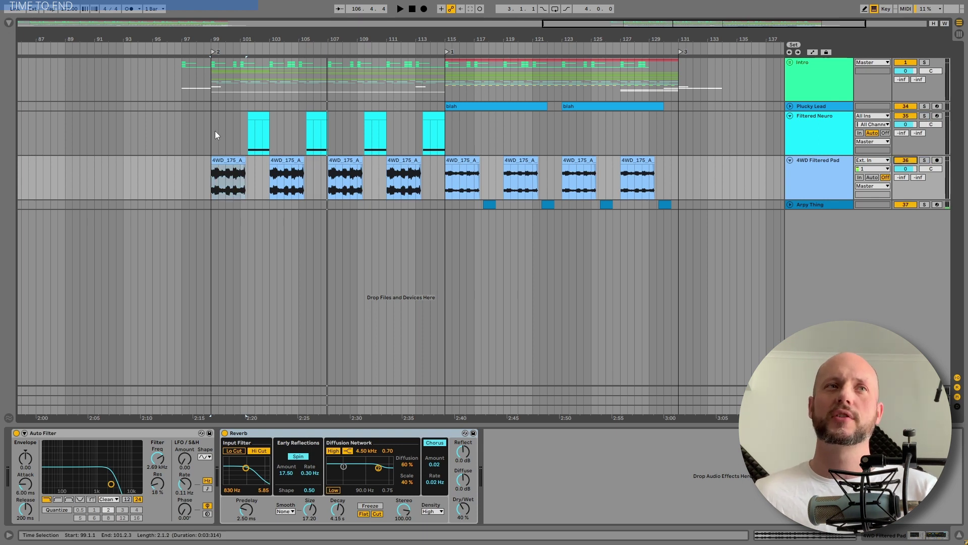
- Solo the Intro group and audition it from bar 99
{"action": "left_click", "coordinate": [213, 76]}
{"action": "key", "text": "space"}
{"action": "left_click", "coordinate": [926, 62]}
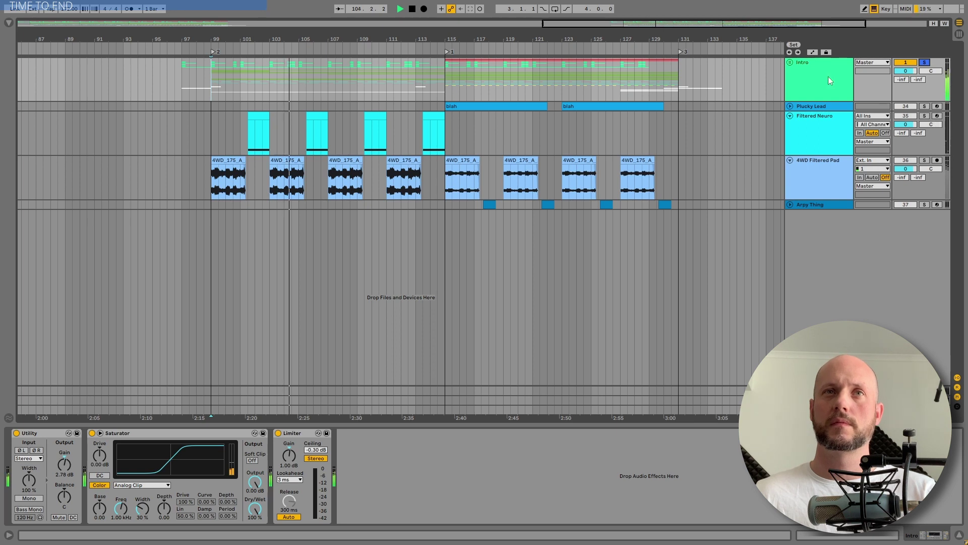
{"action": "key", "text": "space"}
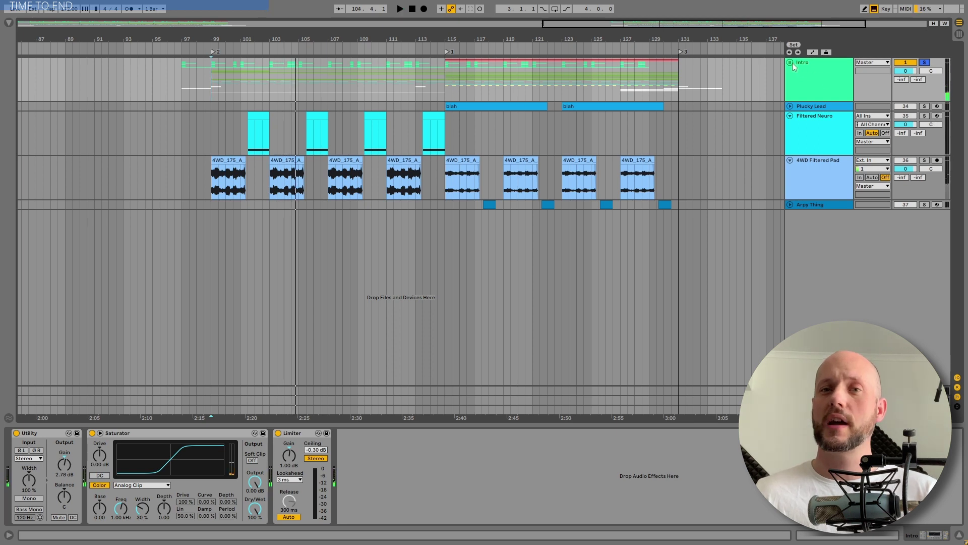
- Unfold the Intro and Synths groups and display the WOW 2 Pad track's device chain
{"action": "left_click", "coordinate": [790, 62]}
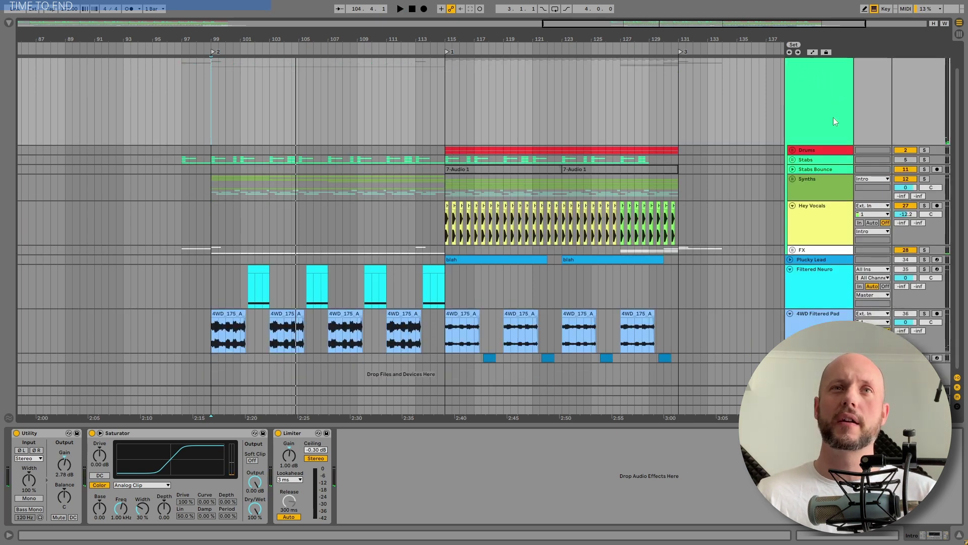
{"action": "left_click", "coordinate": [792, 179]}
{"action": "scroll", "coordinate": [824, 181], "scroll_direction": "down", "scroll_amount": 4}
{"action": "scroll", "coordinate": [827, 180], "scroll_direction": "down", "scroll_amount": 8}
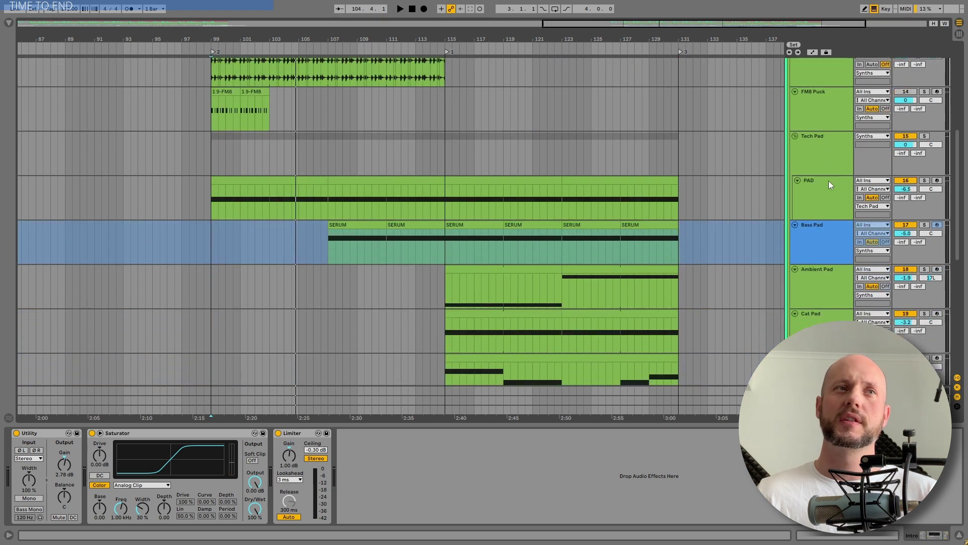
{"action": "left_click", "coordinate": [902, 248]}
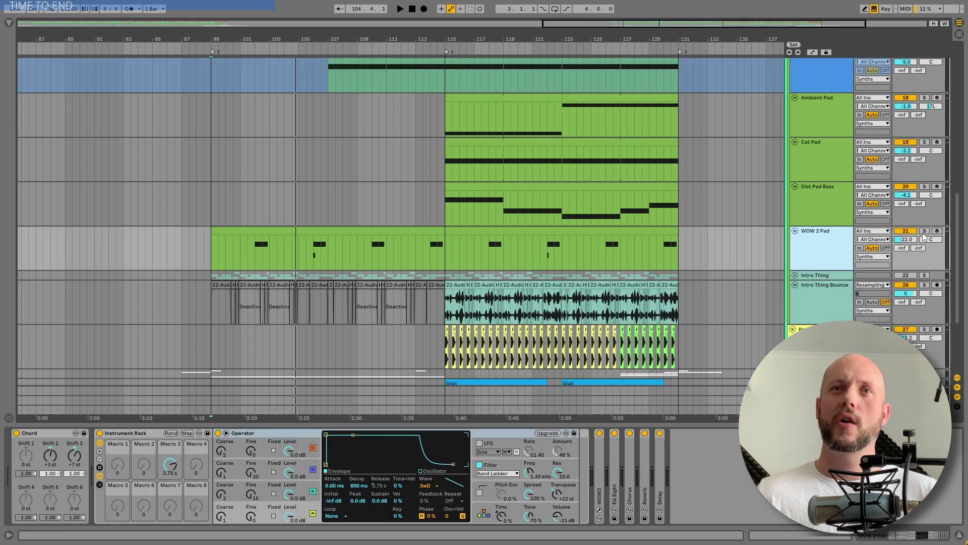
- Solo WOW 2 Pad together with 4WD Filtered Pad and audition them from bar 102 and from the clip at bar 99
{"action": "left_click", "coordinate": [924, 231]}
{"action": "left_click", "coordinate": [255, 249]}
{"action": "scroll", "coordinate": [781, 170], "scroll_direction": "down", "scroll_amount": 4}
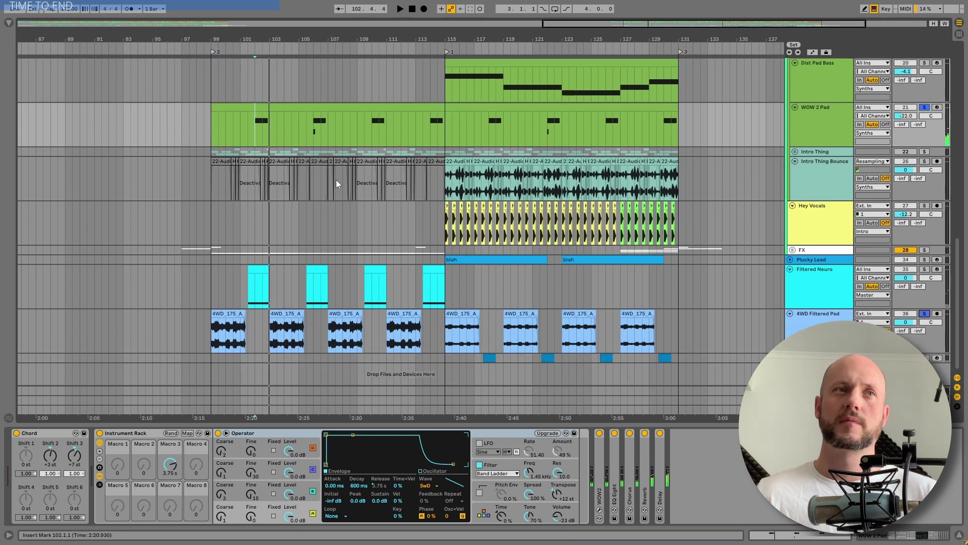
{"action": "key", "text": "space"}
{"action": "left_click", "coordinate": [217, 107]}
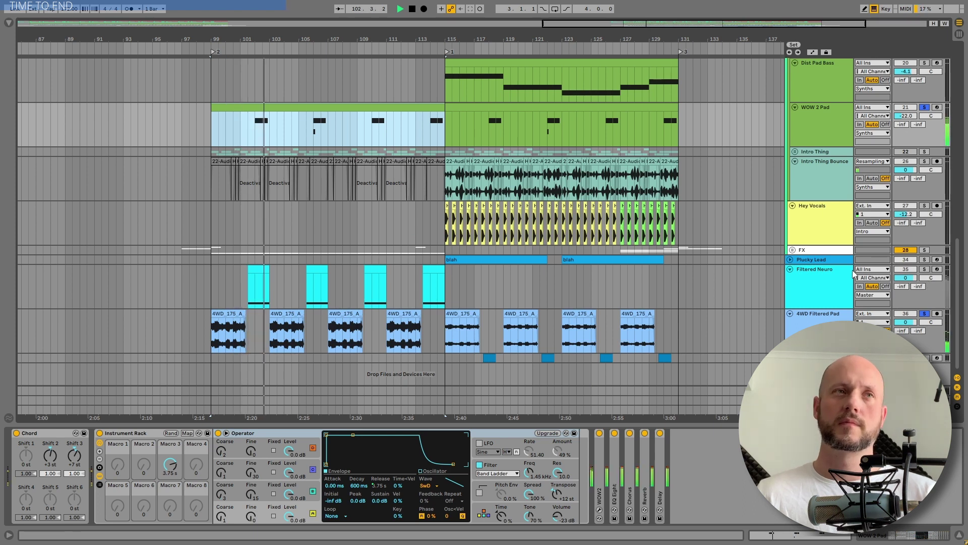
- Add Filtered Neuro to the soloed pads, audition all three from bar 99, then unsolo and mute them
{"action": "left_click", "coordinate": [924, 270]}
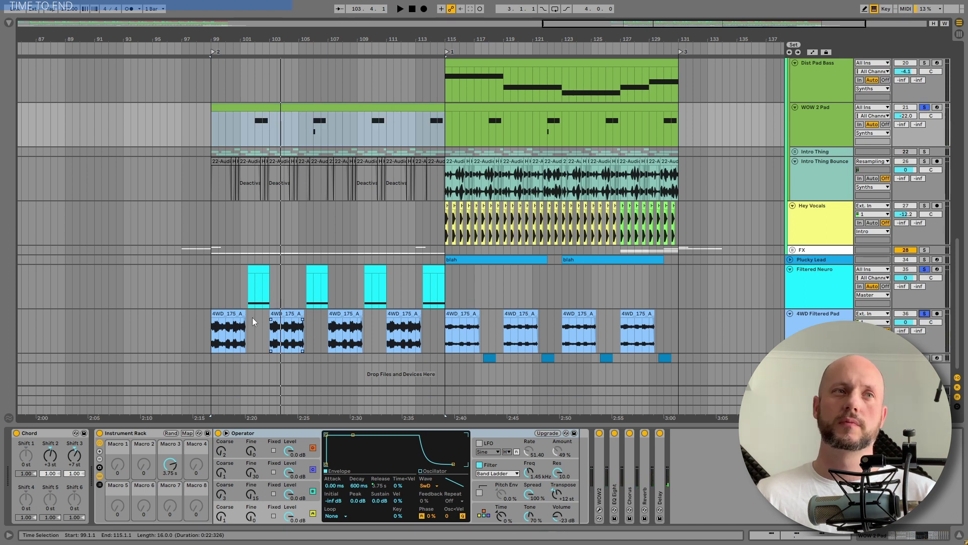
{"action": "left_click", "coordinate": [233, 314]}
{"action": "key", "text": "space"}
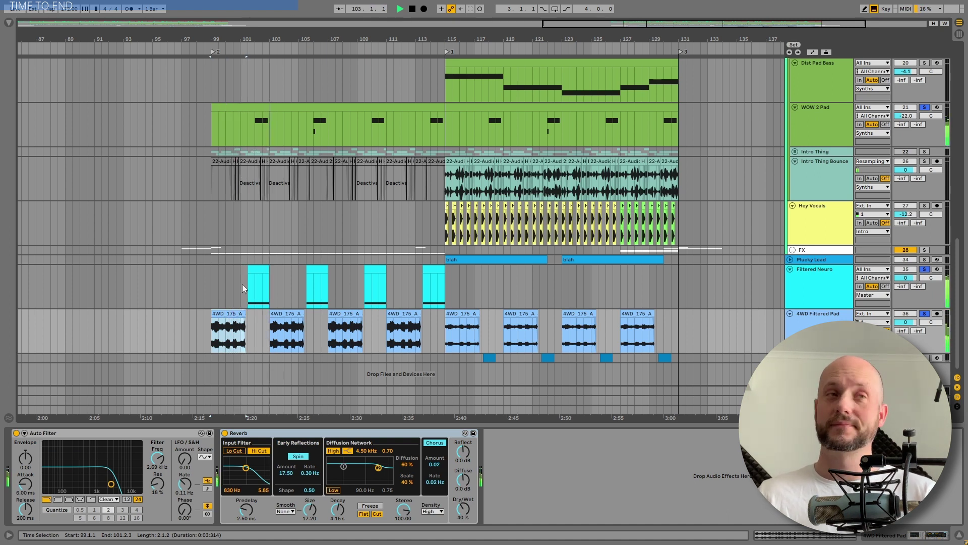
{"action": "key", "text": "space"}
{"action": "left_click", "coordinate": [924, 269]}
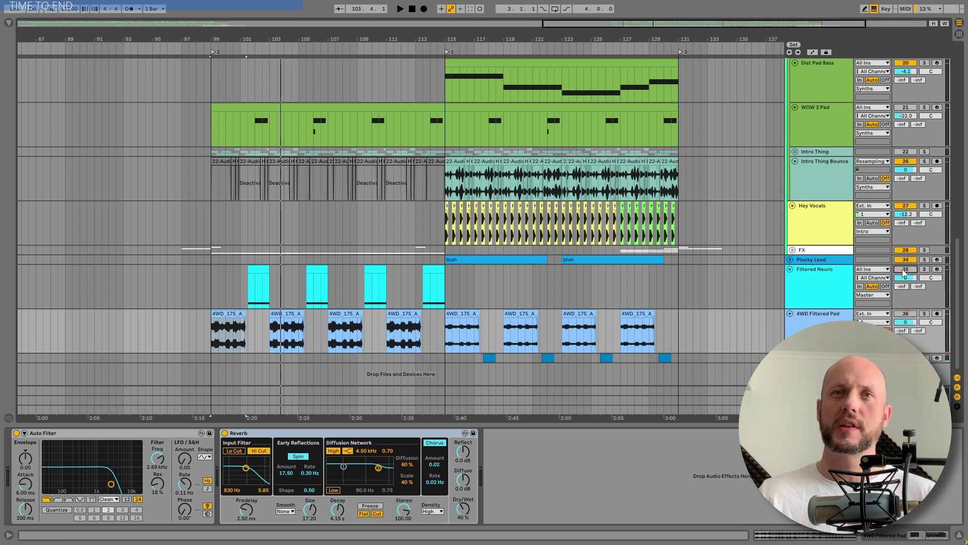
- Audition the intro from bar 99 without the muted layers, and select the FM8 Plucky Bounce track
{"action": "scroll", "coordinate": [842, 262], "scroll_direction": "up", "scroll_amount": 10}
{"action": "left_click", "coordinate": [212, 160]}
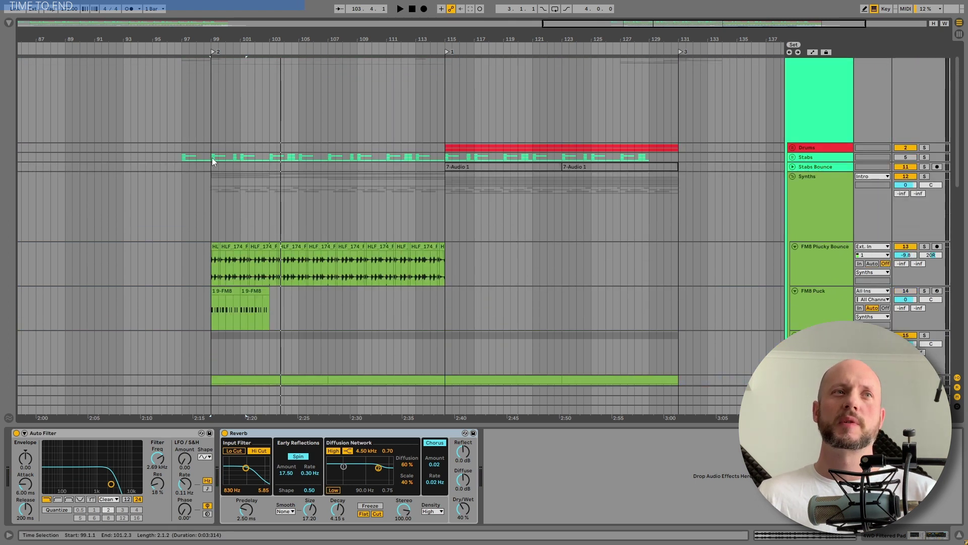
{"action": "left_click", "coordinate": [212, 160]}
{"action": "key", "text": "space"}
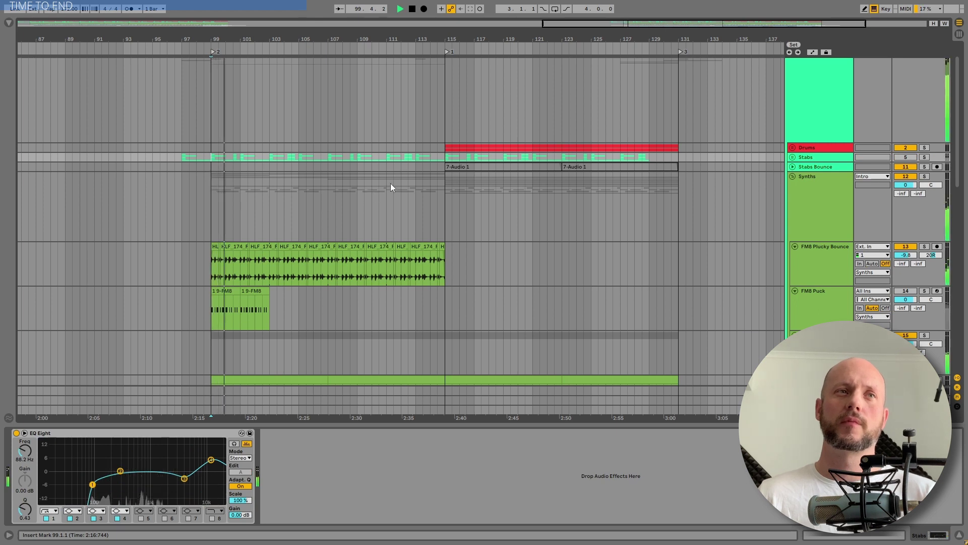
{"action": "scroll", "coordinate": [391, 187], "scroll_direction": "down", "scroll_amount": 1}
{"action": "left_click", "coordinate": [831, 241]}
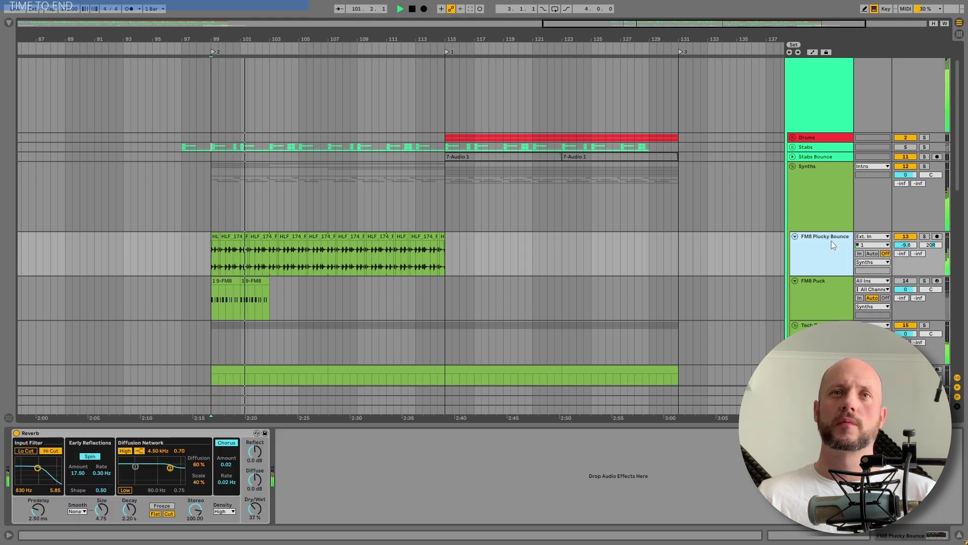
{"action": "key", "text": "space"}
- Solo the FM8 Plucky Bounce track and audition it from its first clip at bar 99
{"action": "key", "text": "s"}
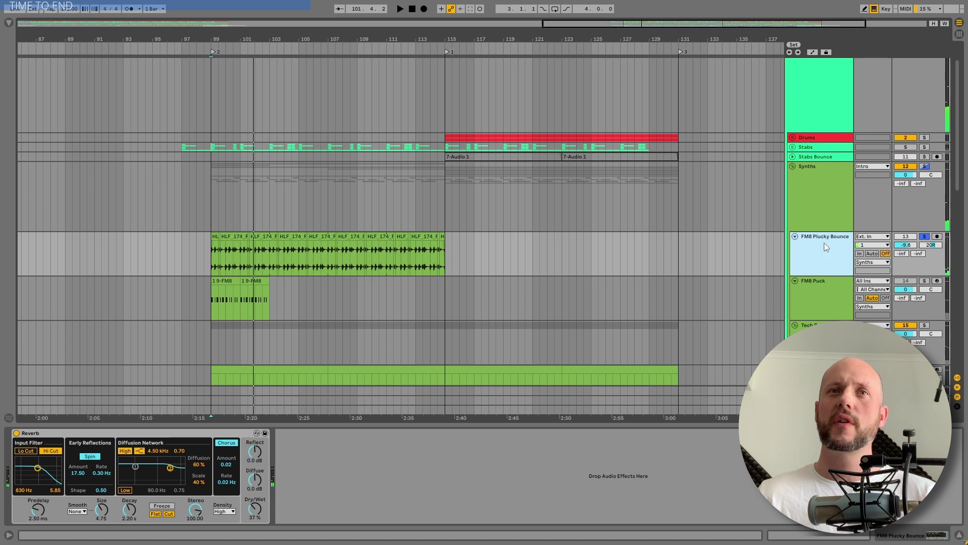
{"action": "left_click", "coordinate": [218, 237]}
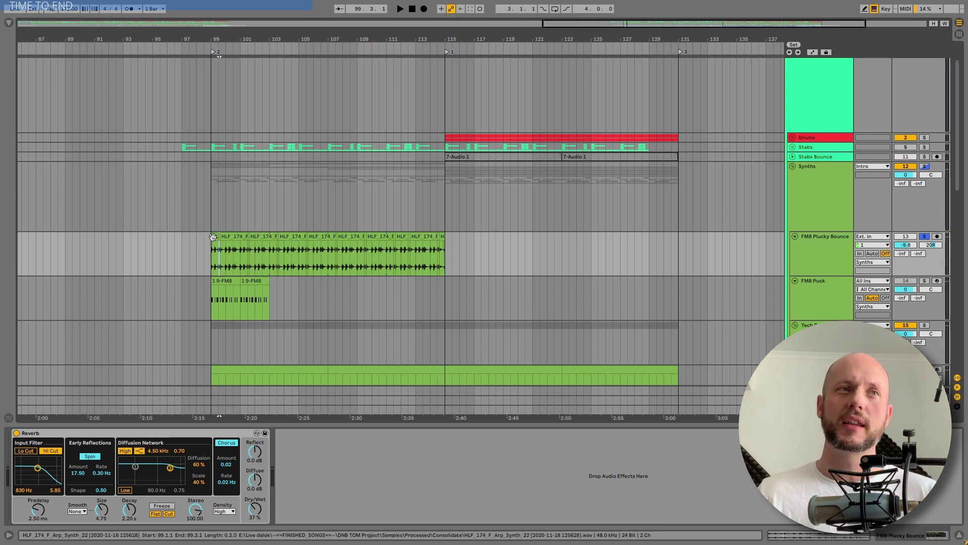
{"action": "left_click", "coordinate": [212, 237], "text": "shift"}
{"action": "key", "text": "space"}
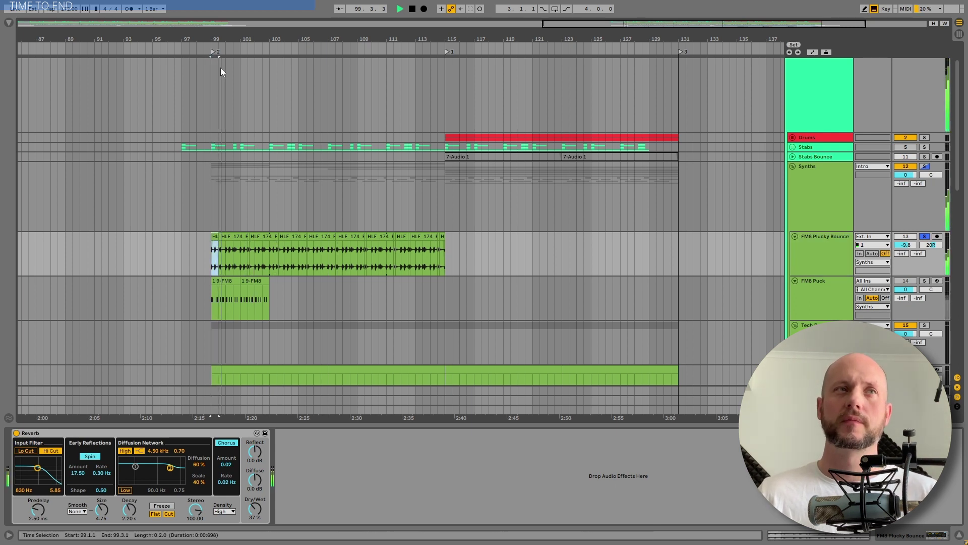
{"action": "left_click_drag", "start_coordinate": [210, 38], "coordinate": [211, 71]}
{"action": "key", "text": "space"}
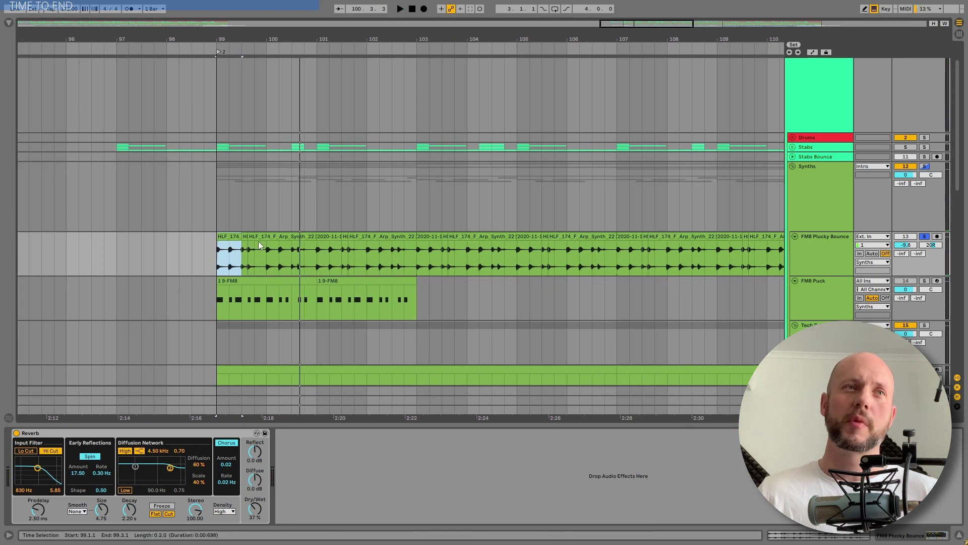
- View the device chains of FM8 Puck and FM8 Plucky Bounce, and replay the bounce from its first clip
{"action": "left_click", "coordinate": [838, 286]}
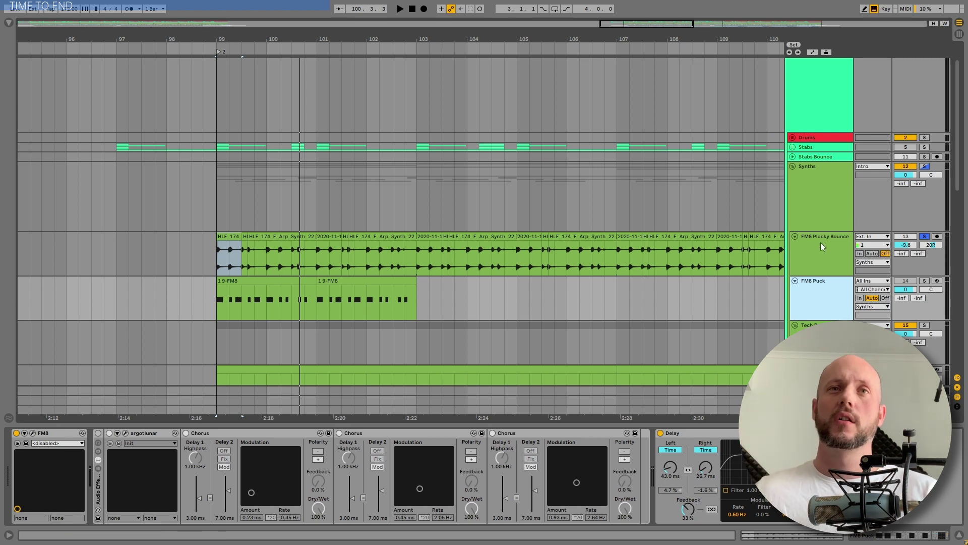
{"action": "left_click", "coordinate": [821, 258]}
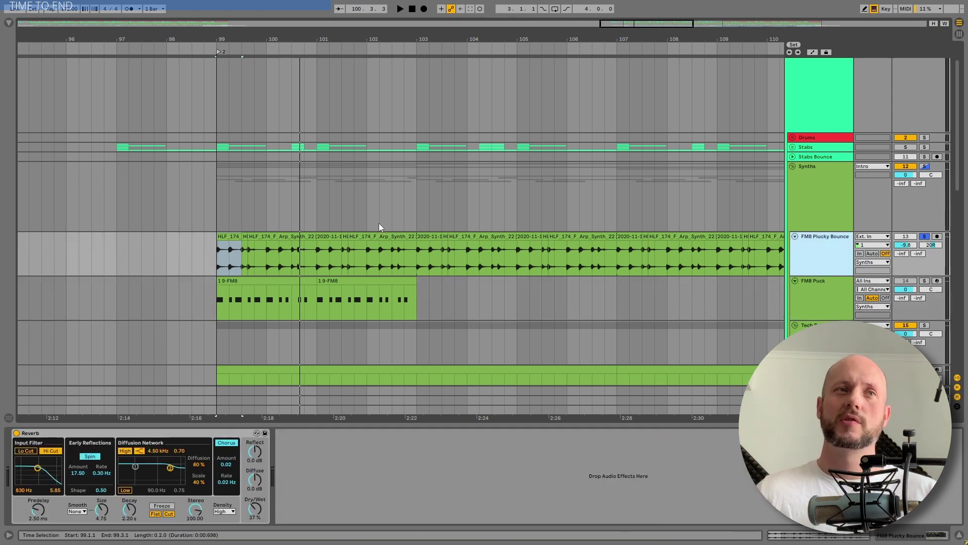
{"action": "left_click", "coordinate": [226, 247]}
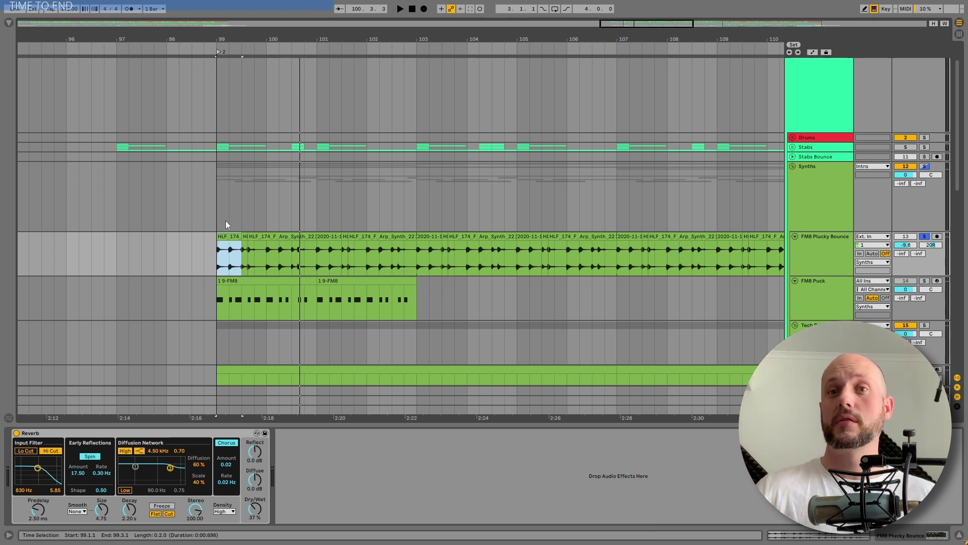
{"action": "key", "text": "space"}
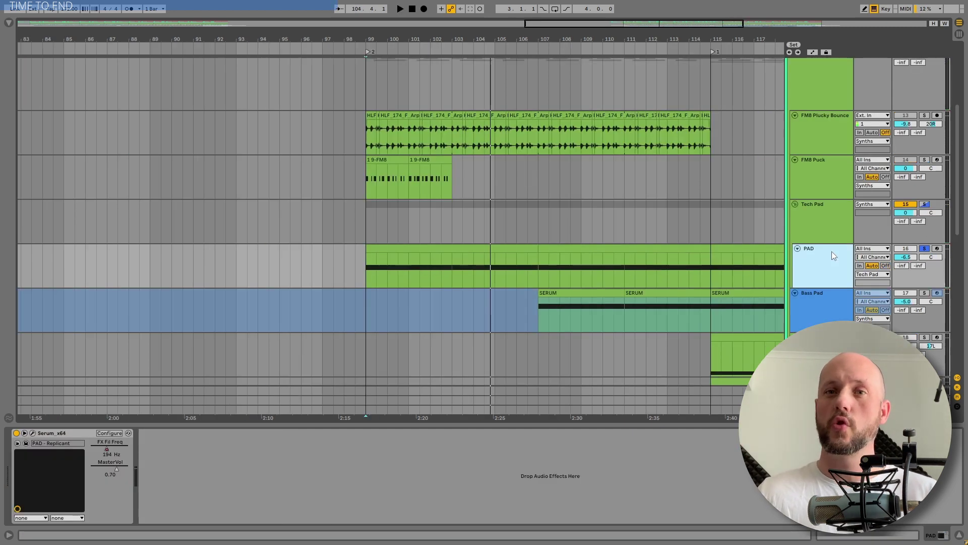
- Audition the soloed PAD track inside the Tech Pad group from bar 99
{"action": "left_click_drag", "start_coordinate": [499, 23], "coordinate": [490, 25]}
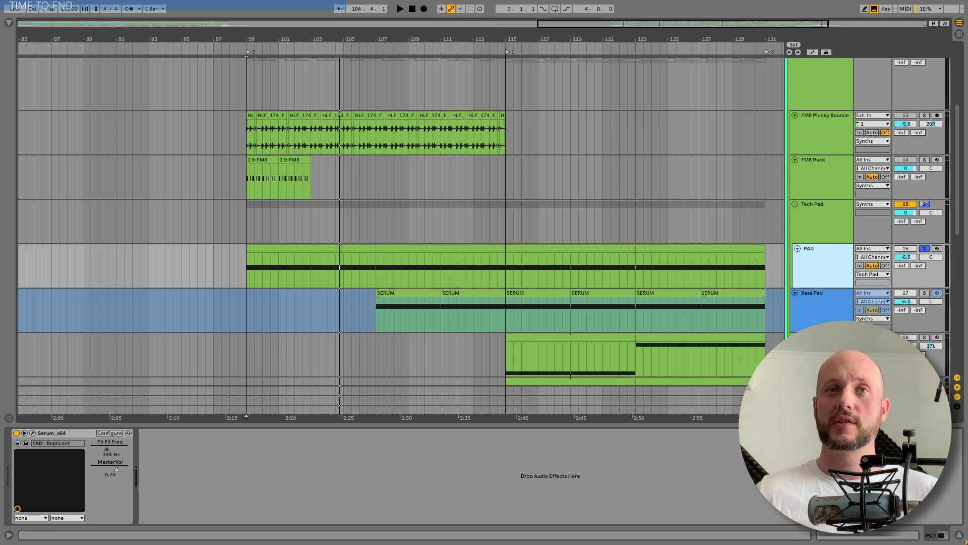
{"action": "scroll", "coordinate": [808, 324], "scroll_direction": "down", "scroll_amount": 2}
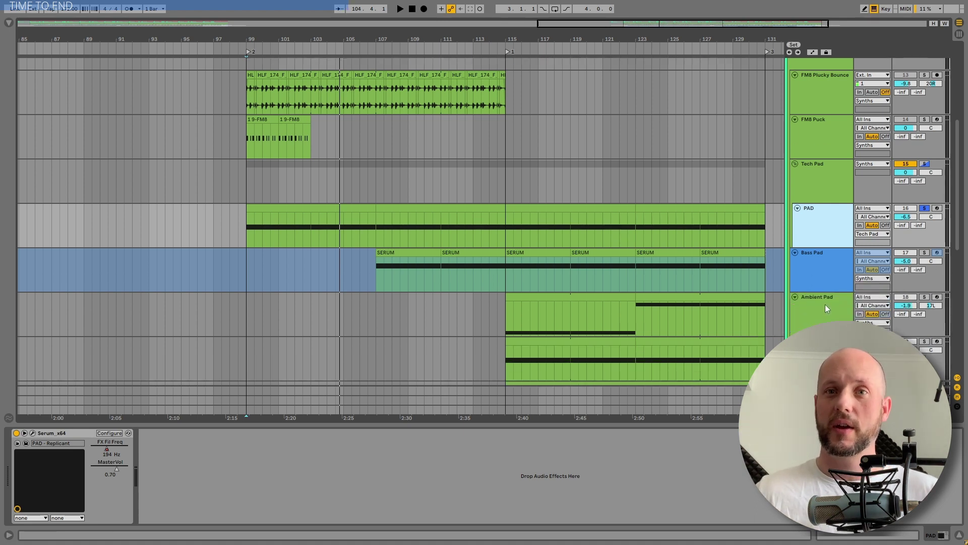
{"action": "scroll", "coordinate": [827, 302], "scroll_direction": "up", "scroll_amount": 1}
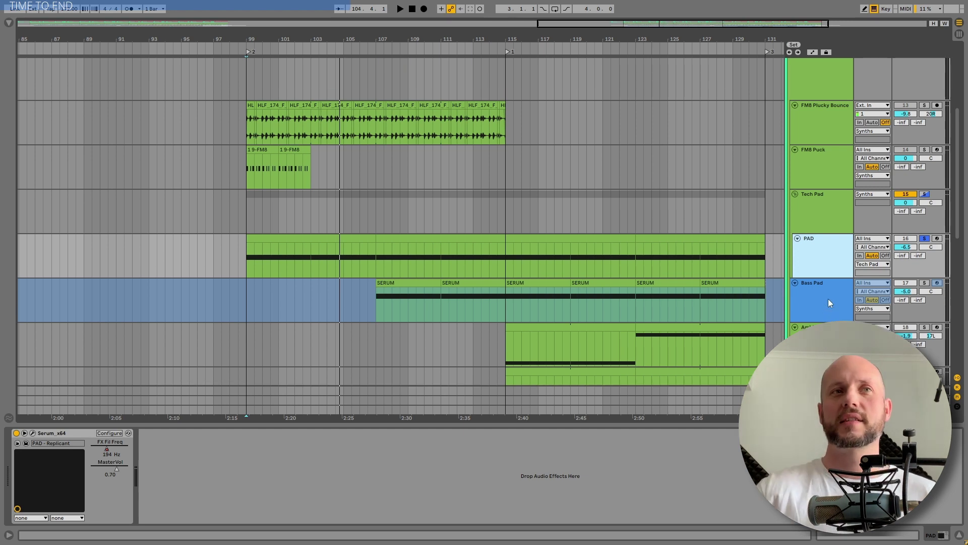
{"action": "left_click", "coordinate": [924, 239]}
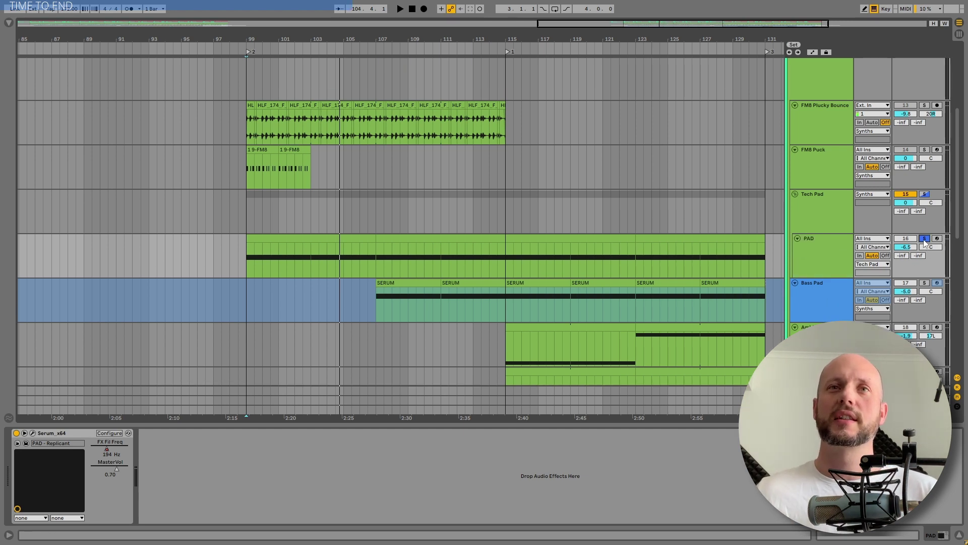
{"action": "left_click", "coordinate": [819, 254]}
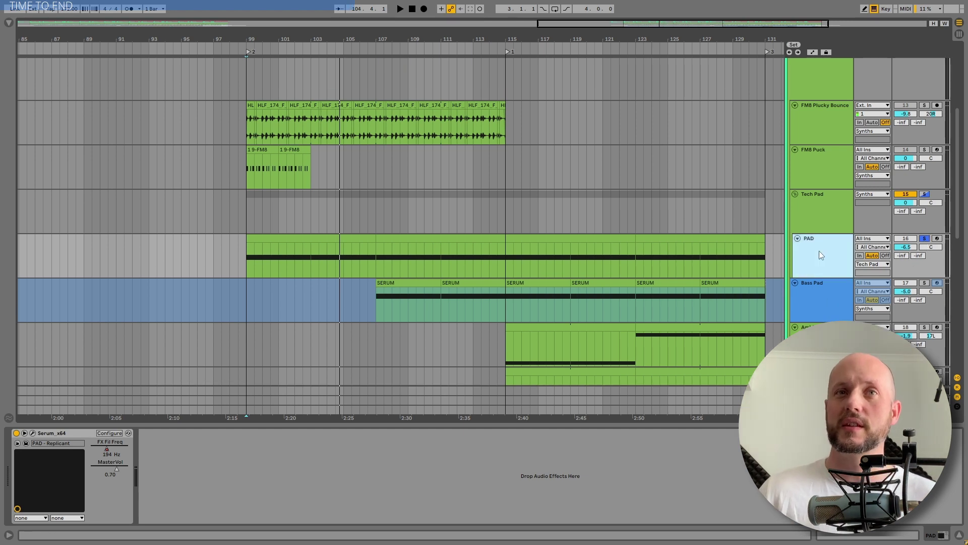
{"action": "key", "text": "space"}
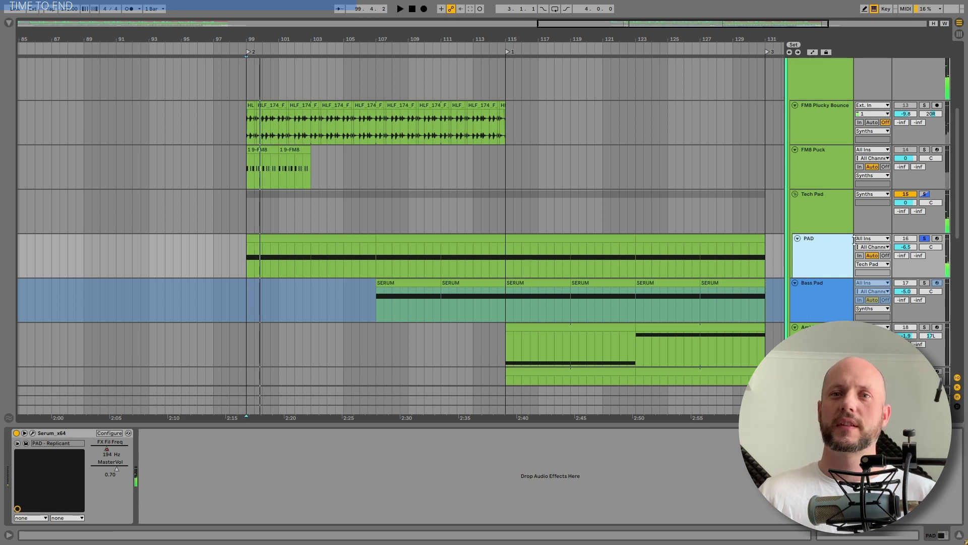
- Audition the intro from bar 99 with PAD unsoloed, while reviewing the remaining tracks down to the FX group
{"action": "scroll", "coordinate": [837, 245], "scroll_direction": "down", "scroll_amount": 10}
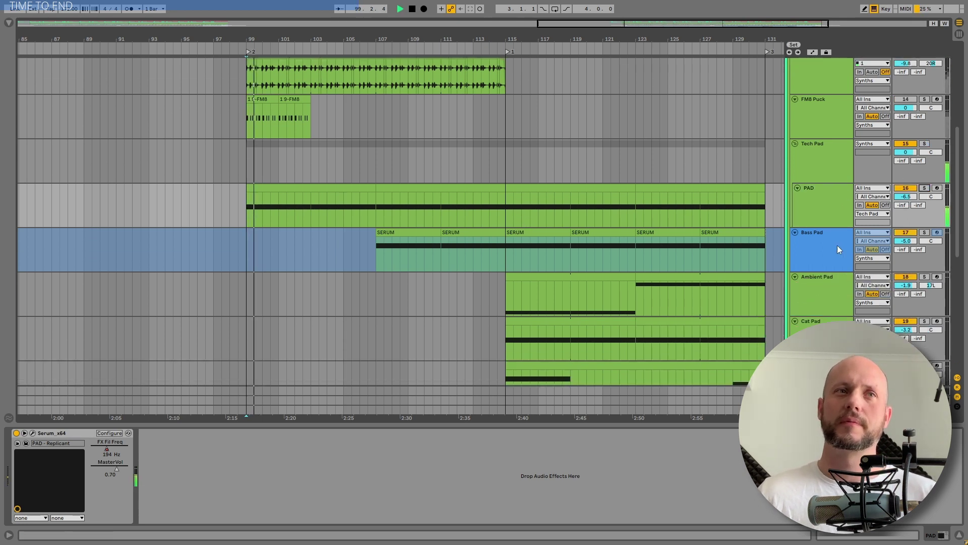
{"action": "scroll", "coordinate": [837, 245], "scroll_direction": "down", "scroll_amount": 3}
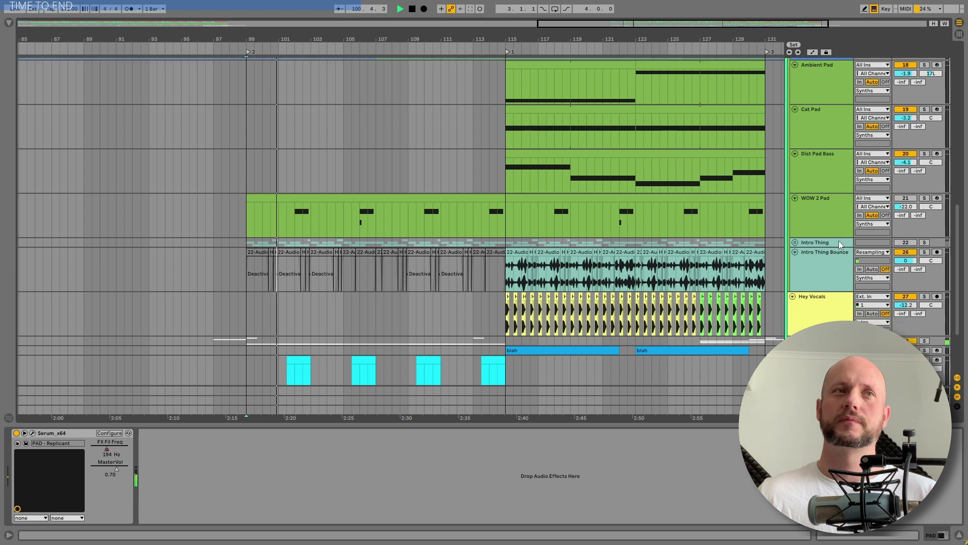
{"action": "scroll", "coordinate": [824, 250], "scroll_direction": "down", "scroll_amount": 4}
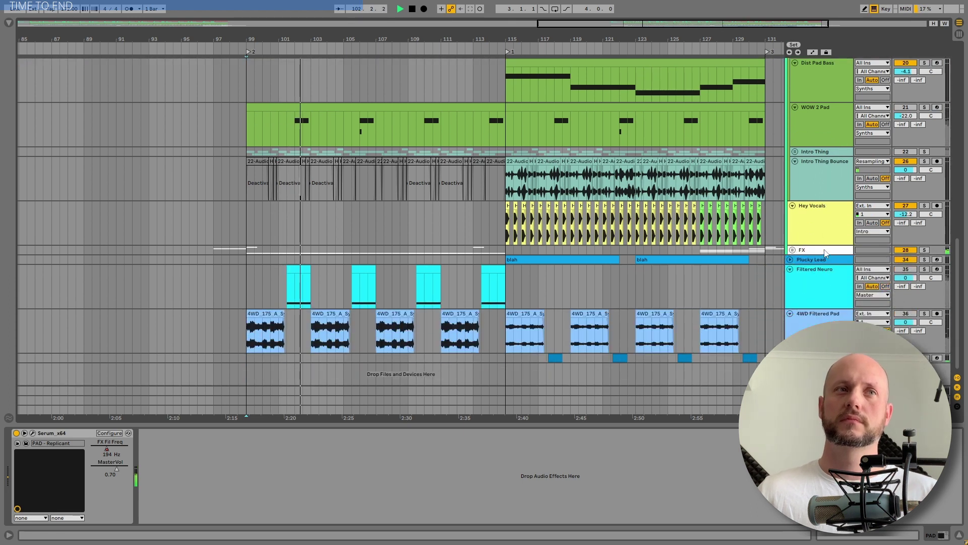
- Stop playback, unfold the FX group and display the Foley track's device chain
{"action": "left_click", "coordinate": [850, 253]}
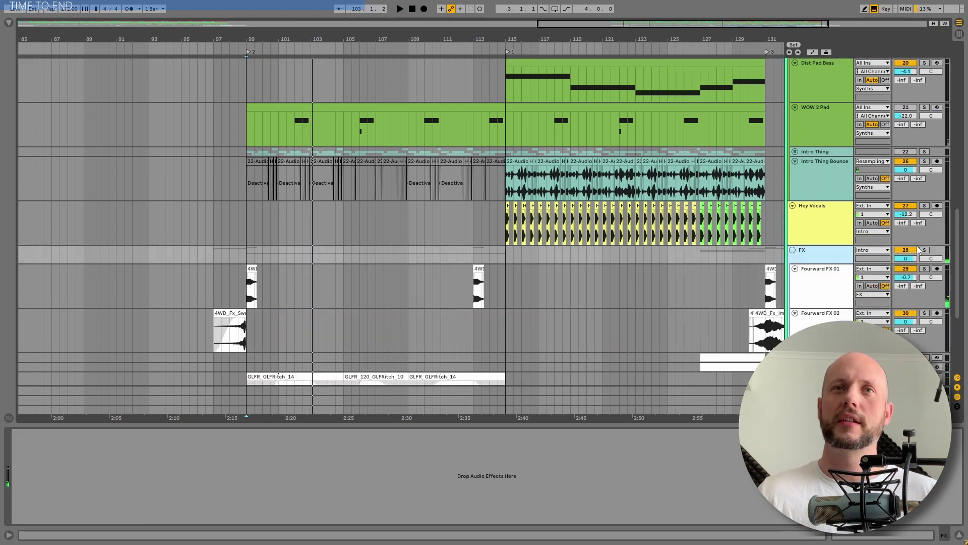
{"action": "scroll", "coordinate": [739, 334], "scroll_direction": "down", "scroll_amount": 4}
{"action": "left_click", "coordinate": [830, 318]}
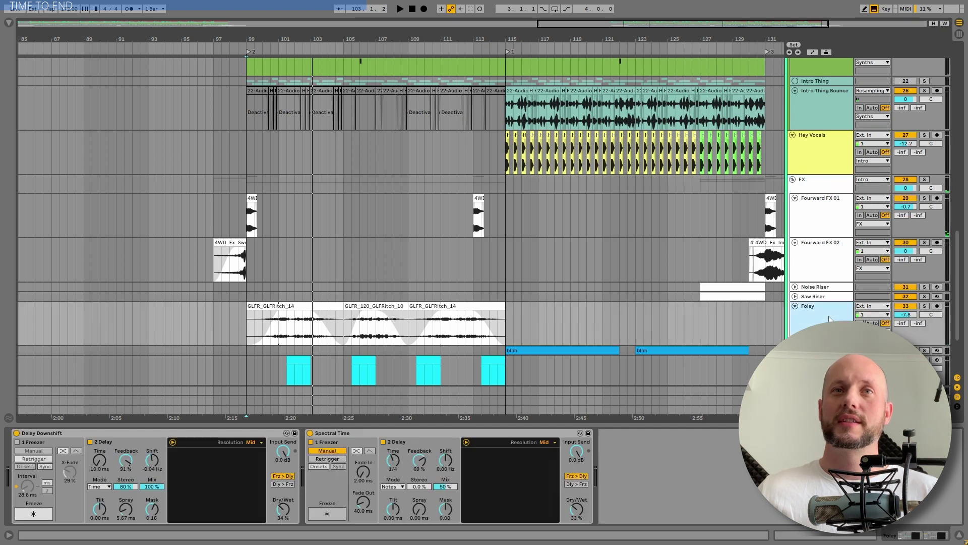
- Solo the Foley track, audition it from its first clip at bar 99 and from bar 101, and unsolo it
{"action": "left_click", "coordinate": [926, 307]}
{"action": "left_click", "coordinate": [284, 306]}
{"action": "key", "text": "space"}
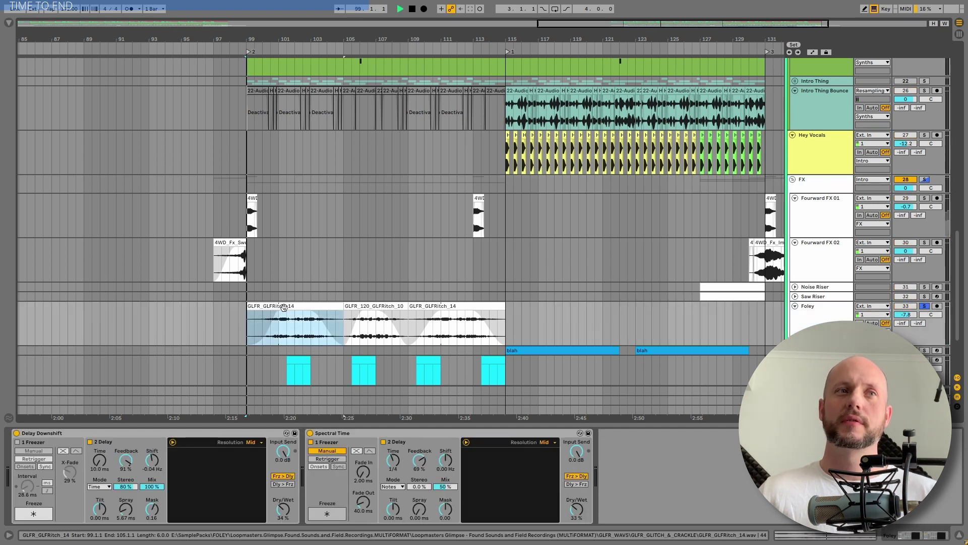
{"action": "left_click", "coordinate": [286, 336]}
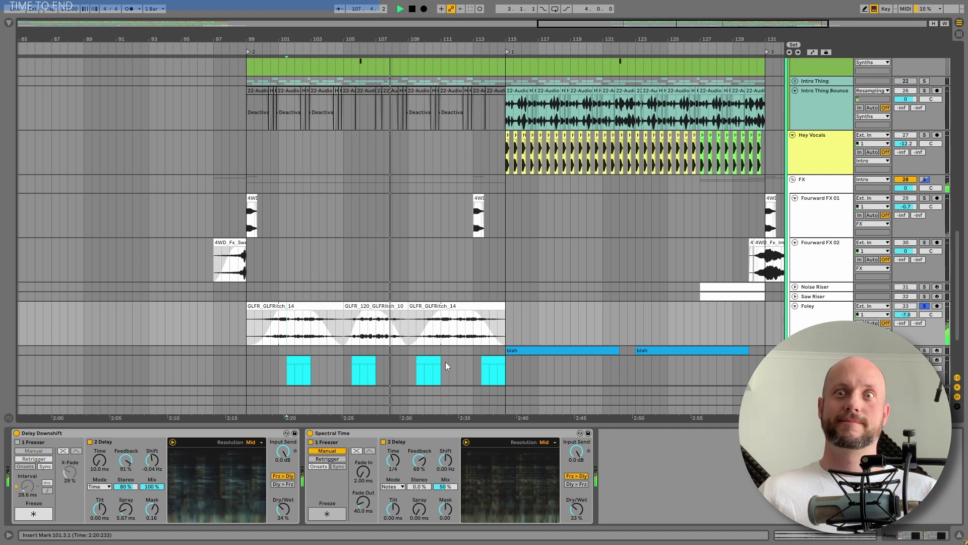
{"action": "key", "text": "space"}
{"action": "left_click", "coordinate": [924, 305]}
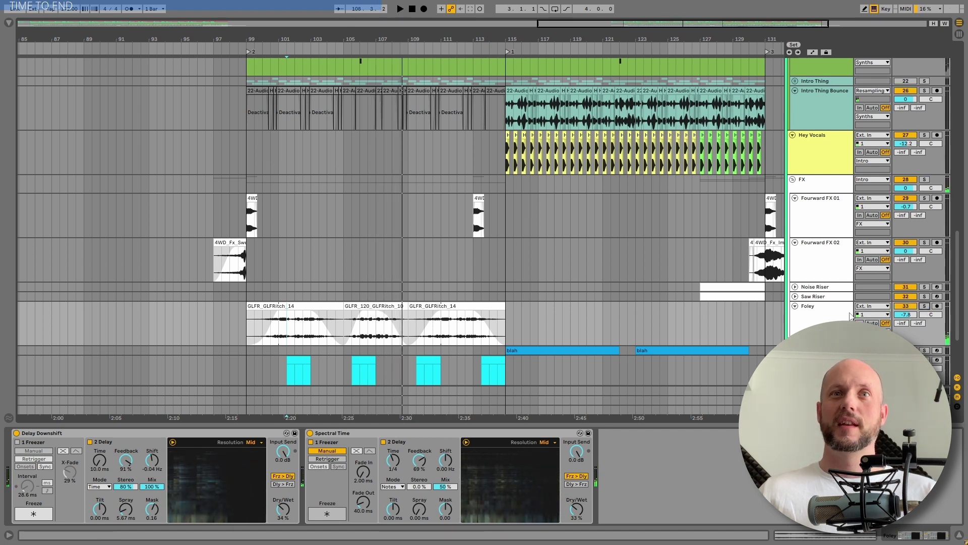
- Audition the intro from bar 101, switching the Foley track off and on again to compare the mix with and without it
{"action": "left_click", "coordinate": [822, 311]}
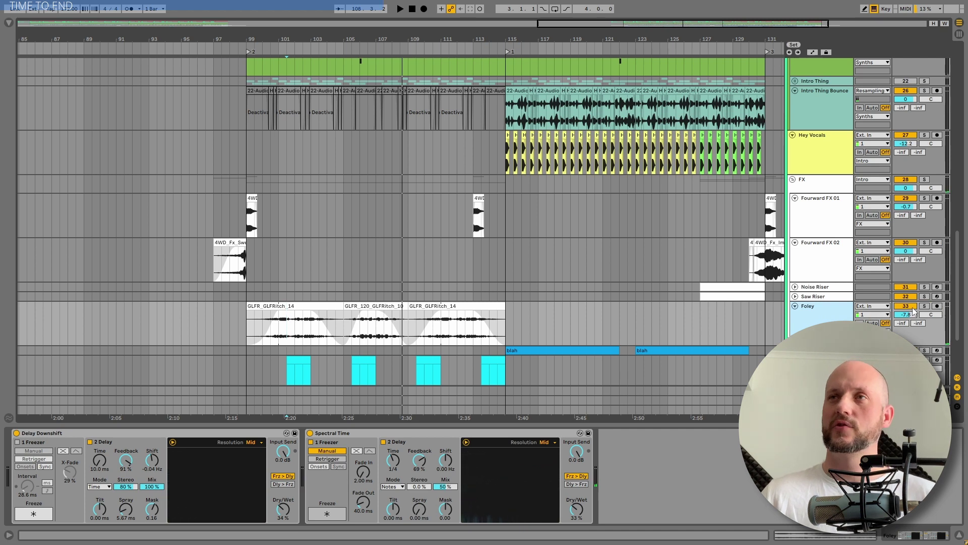
{"action": "key", "text": "space"}
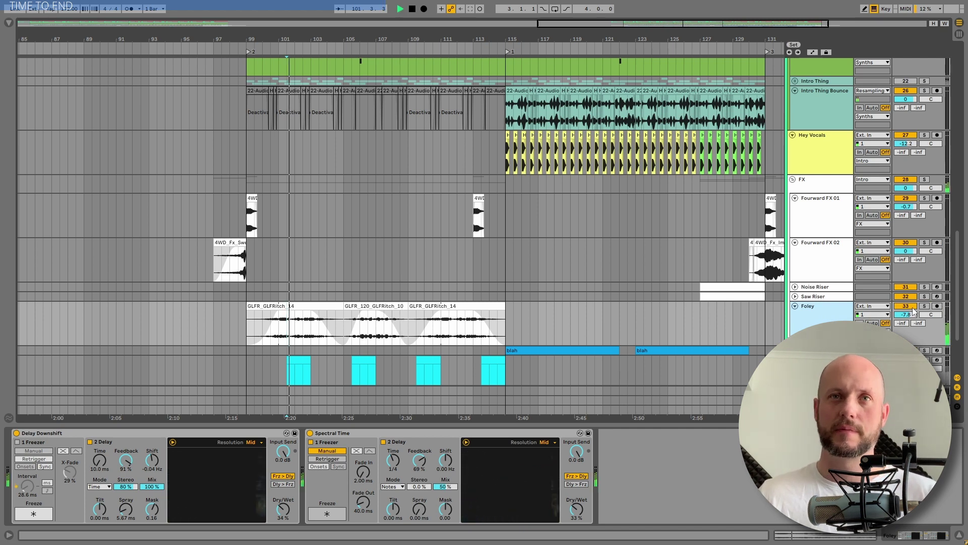
{"action": "left_click", "coordinate": [913, 308]}
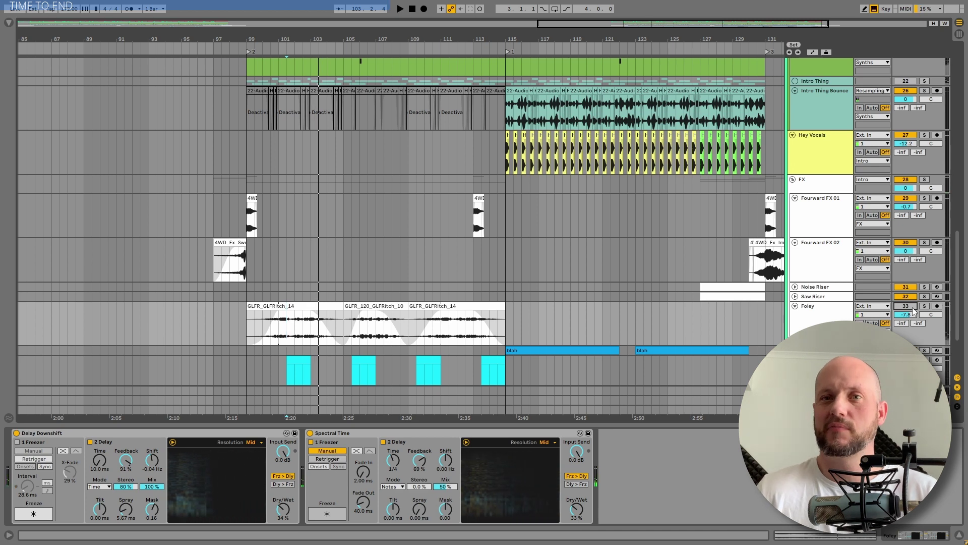
{"action": "key", "text": "space"}
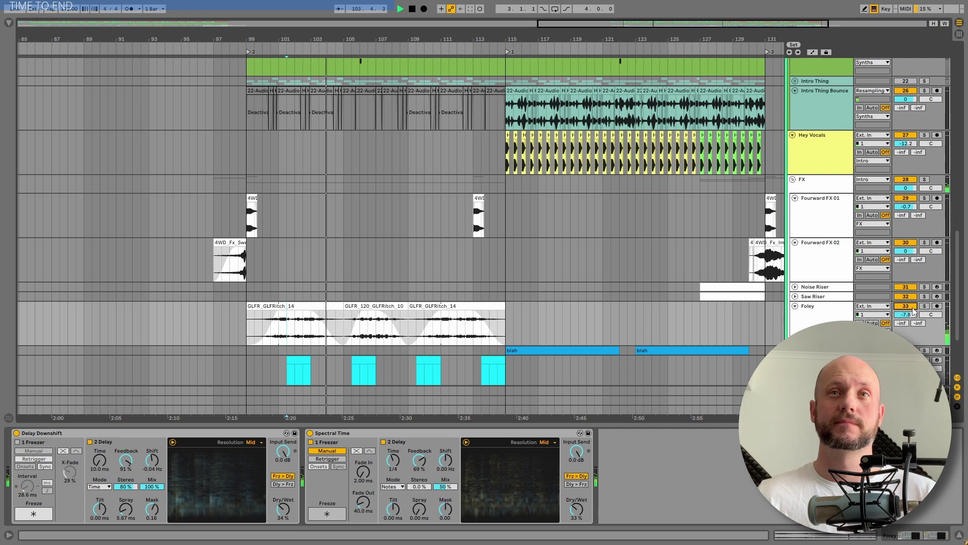
{"action": "key", "text": "space"}
- Play from bar 99 and solo the Fourward FX 01 track to audition its opening hit, then unsolo it
{"action": "scroll", "coordinate": [645, 185], "scroll_direction": "up", "scroll_amount": 1}
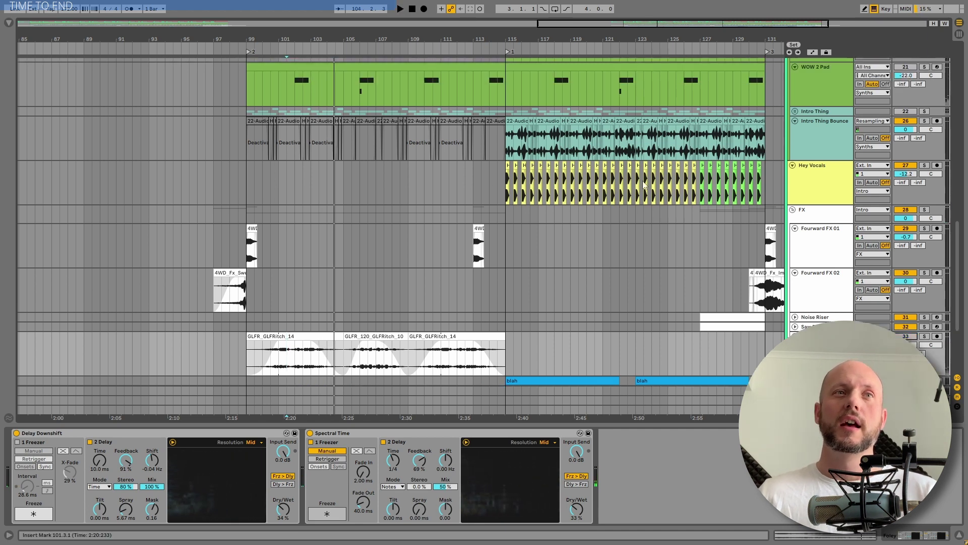
{"action": "left_click", "coordinate": [251, 239]}
{"action": "key", "text": "space"}
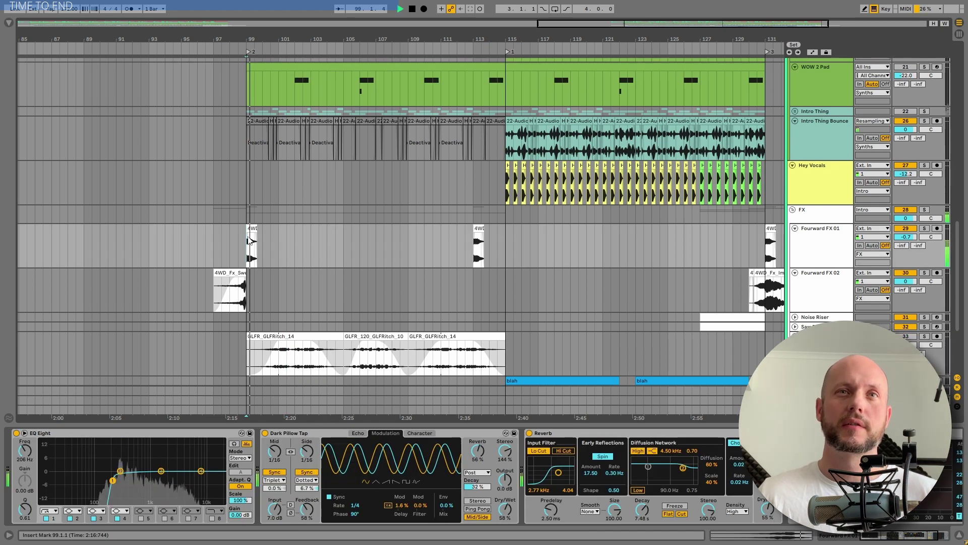
{"action": "left_click", "coordinate": [813, 242]}
{"action": "left_click", "coordinate": [924, 229]}
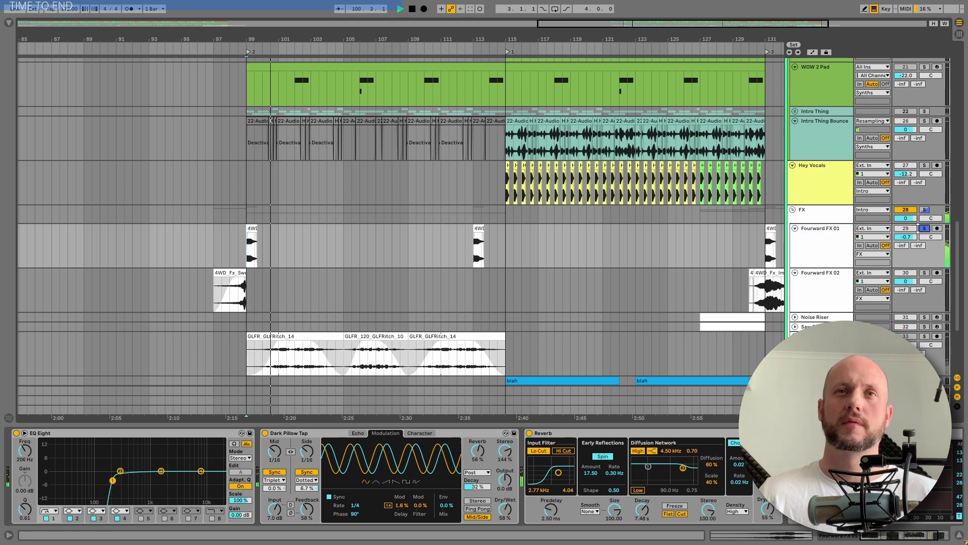
{"action": "left_click", "coordinate": [922, 227]}
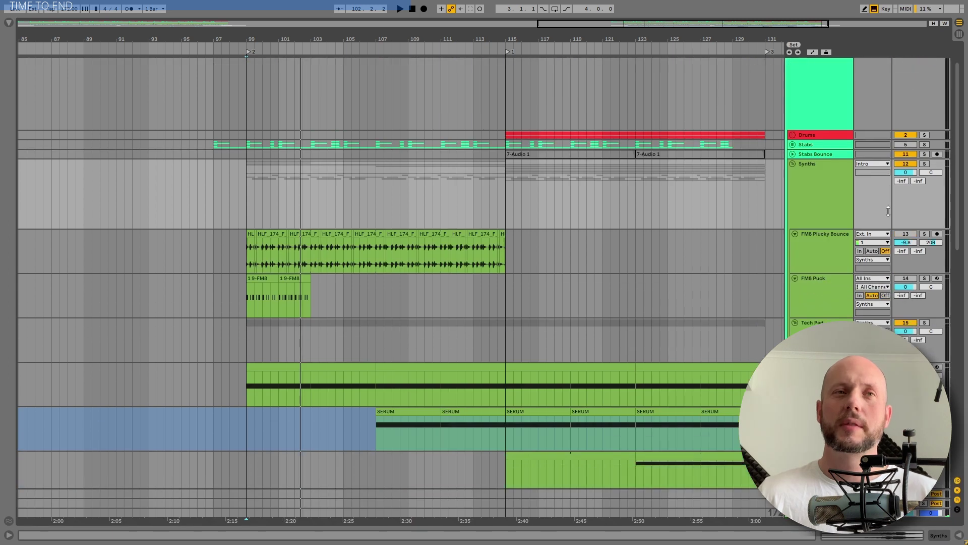
- Audition the section starting at bar 115 while reviewing the synth tracks, and solo the Stabs group
{"action": "left_click", "coordinate": [505, 177]}
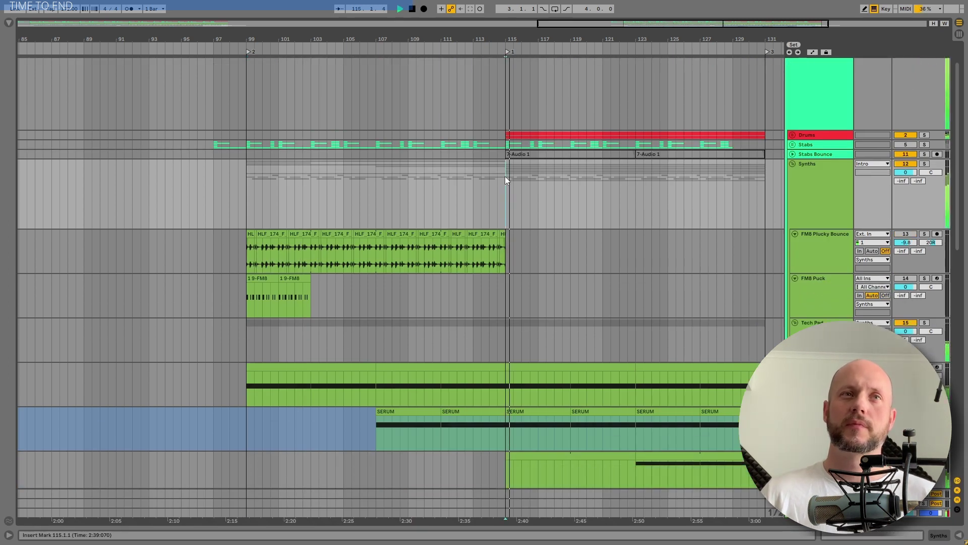
{"action": "scroll", "coordinate": [751, 182], "scroll_direction": "down", "scroll_amount": 2}
{"action": "scroll", "coordinate": [796, 196], "scroll_direction": "down", "scroll_amount": 1}
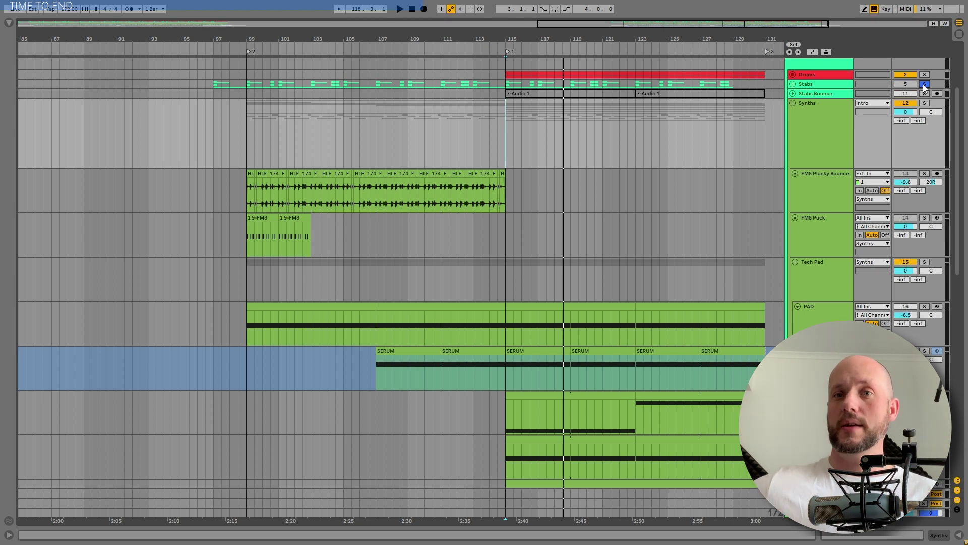
- Solo and audition the Bass Pad from its clip at bar 107, and compare it with the soloed PAD track
{"action": "left_click", "coordinate": [414, 351]}
{"action": "left_click", "coordinate": [924, 351]}
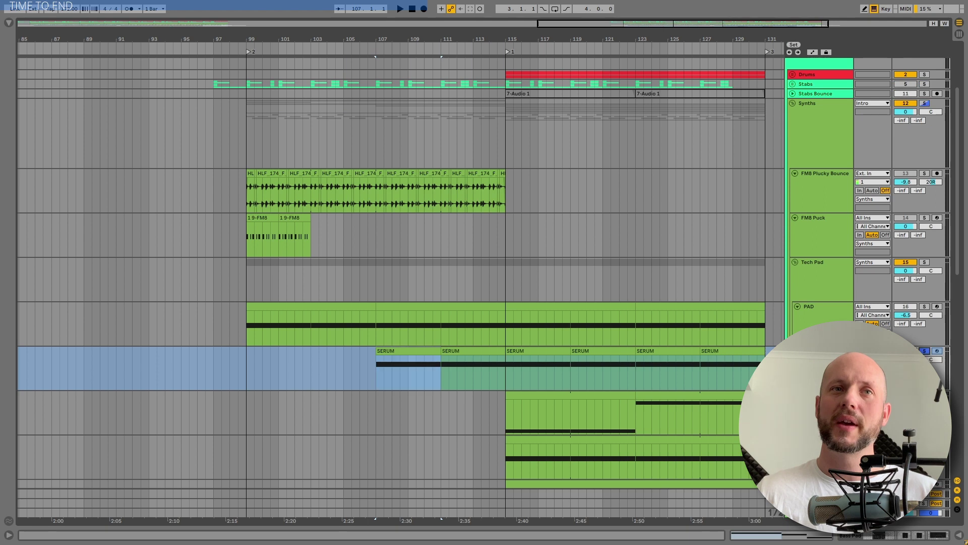
{"action": "key", "text": "space"}
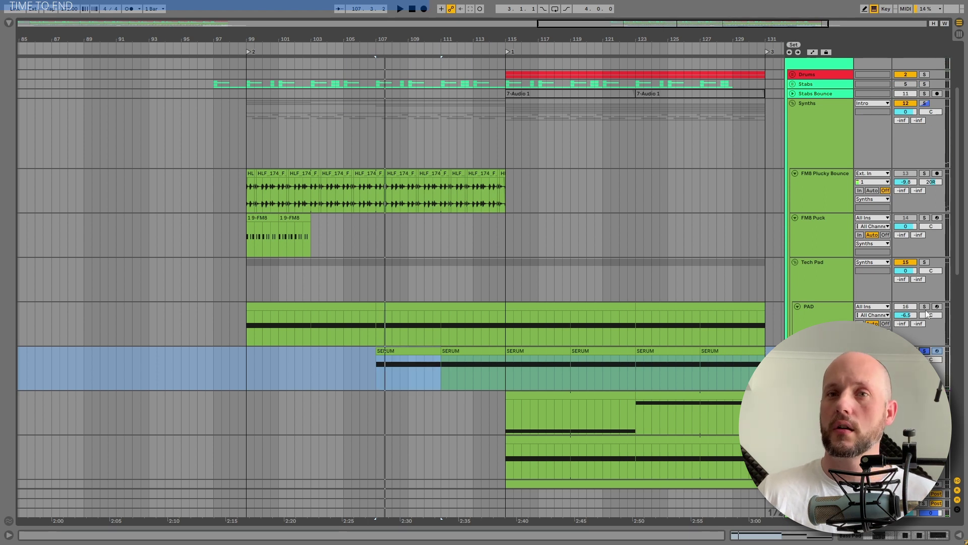
{"action": "left_click", "coordinate": [924, 306]}
{"action": "left_click", "coordinate": [335, 335]}
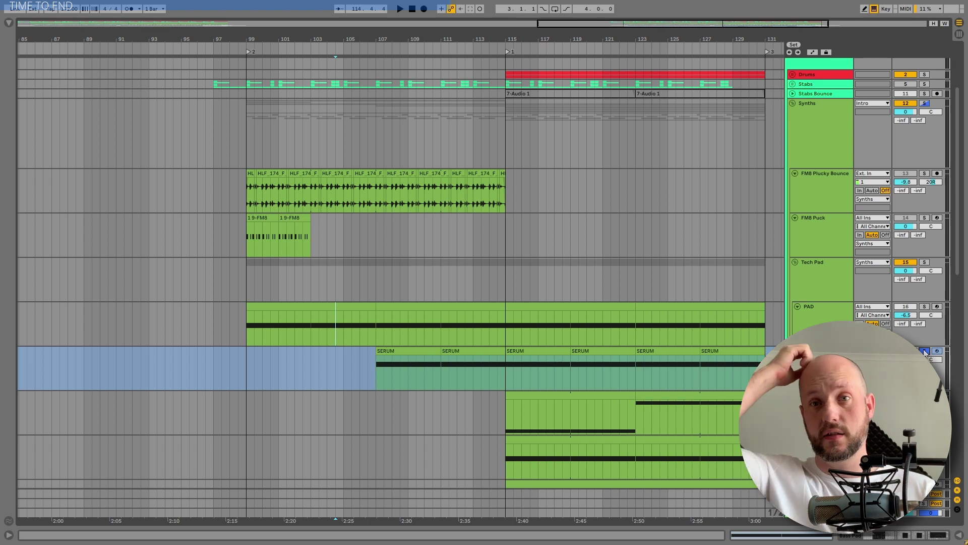
- Clear the pad solo, solo the Synths group and start playback from the PAD clip at bar 115
{"action": "left_click", "coordinate": [820, 137]}
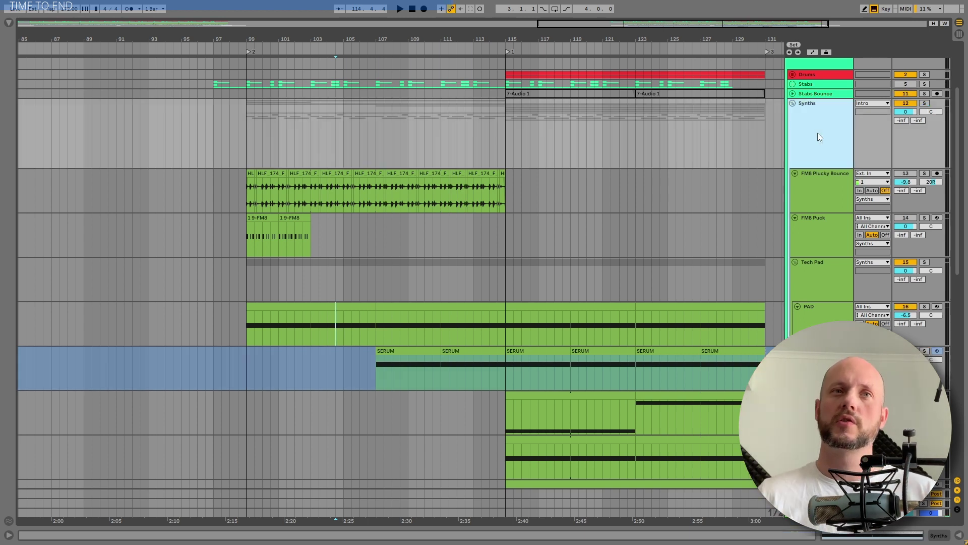
{"action": "left_click", "coordinate": [523, 302]}
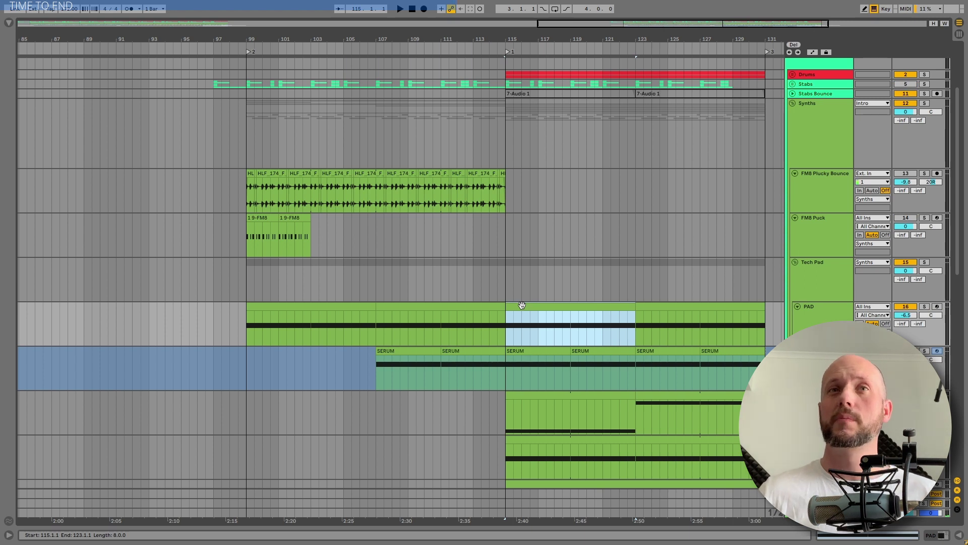
{"action": "left_click", "coordinate": [924, 103]}
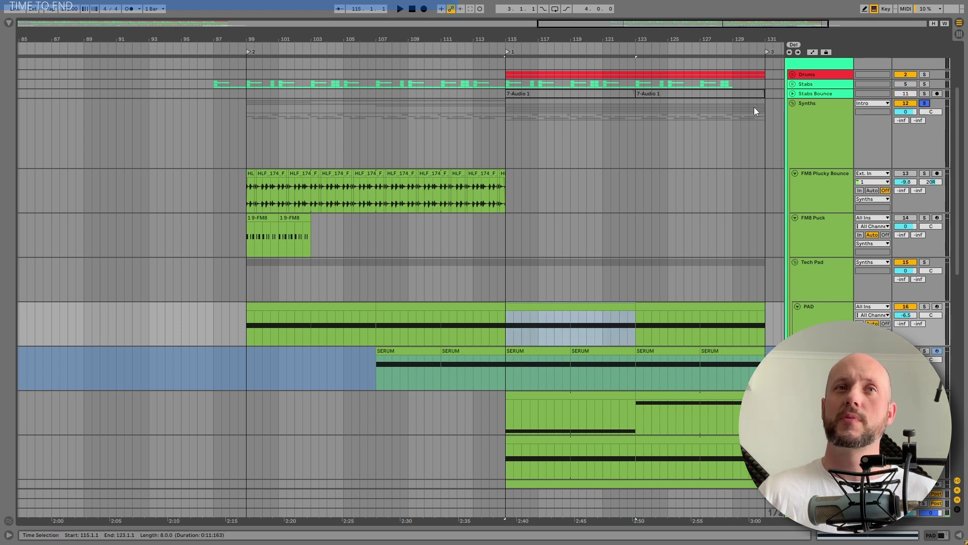
{"action": "left_click", "coordinate": [840, 121]}
{"action": "key", "text": "space"}
- Review the pad tracks during playback and mute the WOW 2 Pad track
{"action": "scroll", "coordinate": [607, 301], "scroll_direction": "down", "scroll_amount": 2}
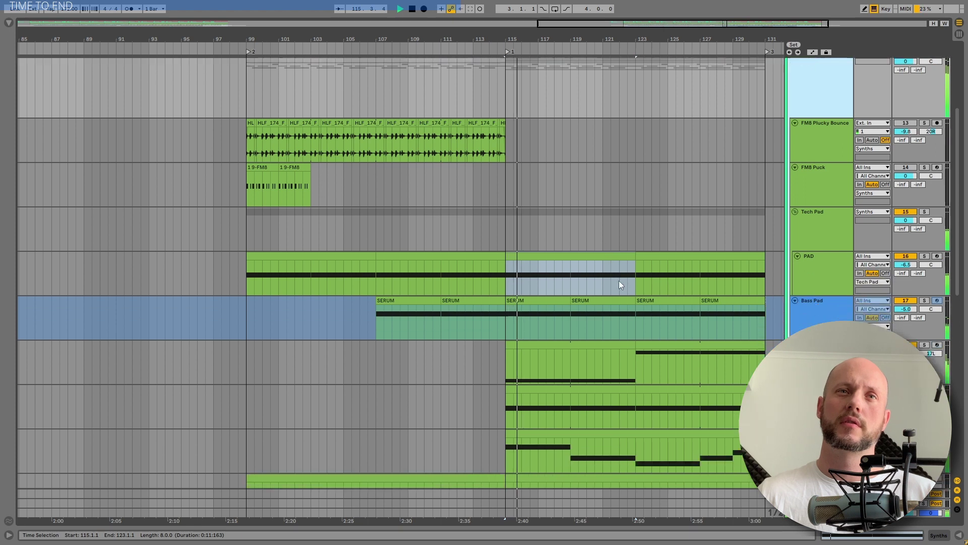
{"action": "scroll", "coordinate": [636, 276], "scroll_direction": "up", "scroll_amount": 4}
{"action": "scroll", "coordinate": [666, 244], "scroll_direction": "down", "scroll_amount": 5}
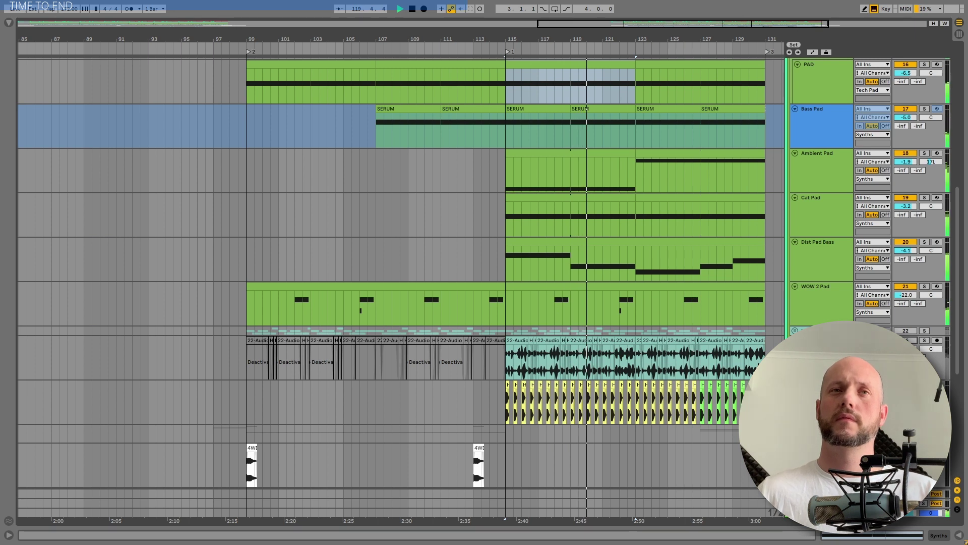
{"action": "left_click", "coordinate": [902, 288]}
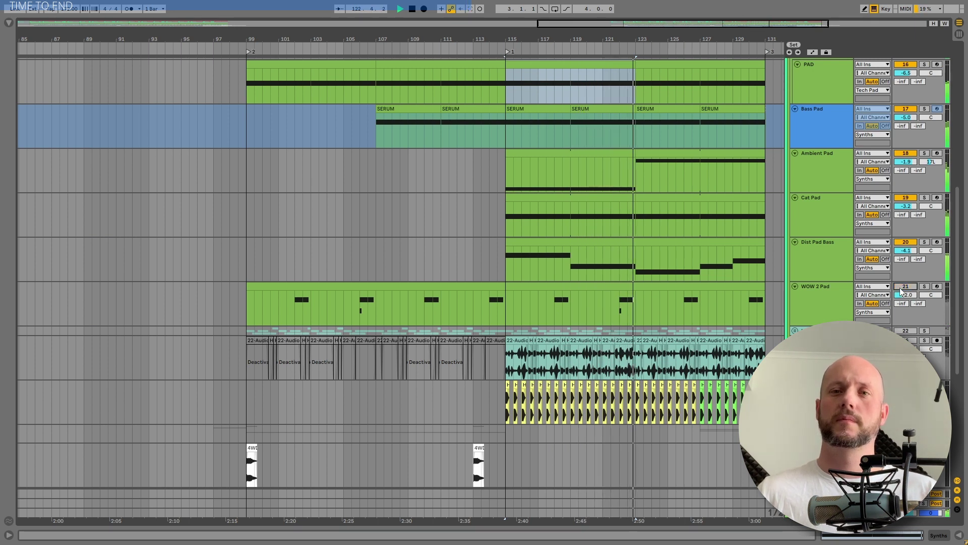
{"action": "scroll", "coordinate": [901, 290], "scroll_direction": "up", "scroll_amount": 2}
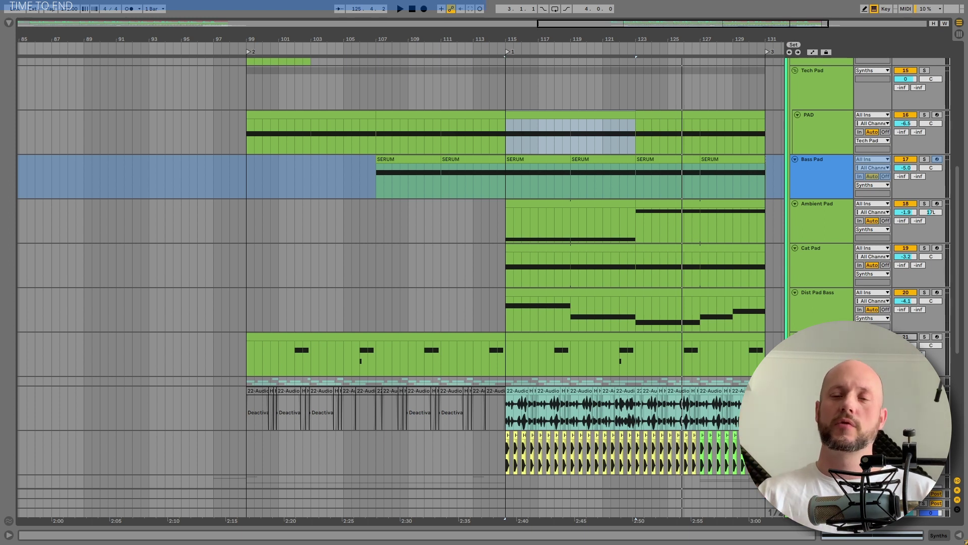
- Audition from bar 115 with PAD, Bass Pad and Ambient Pad soloed in turn, and open the Ambient Pad clip at bar 123
{"action": "left_click", "coordinate": [925, 115]}
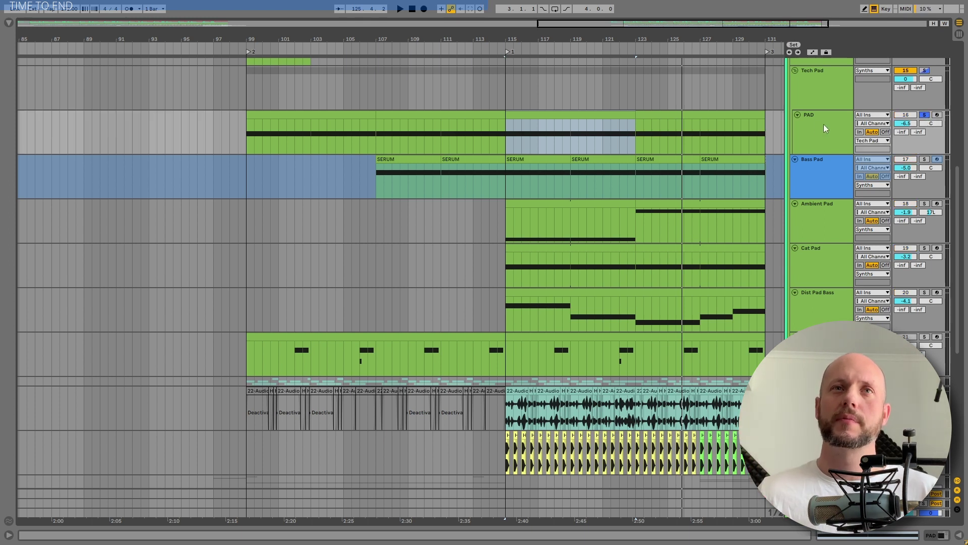
{"action": "key", "text": "space"}
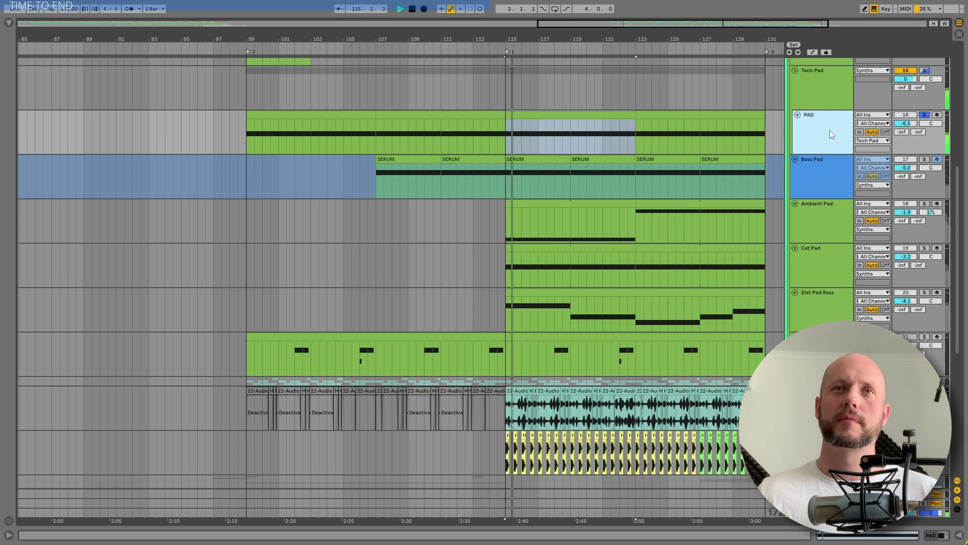
{"action": "left_click", "coordinate": [924, 159]}
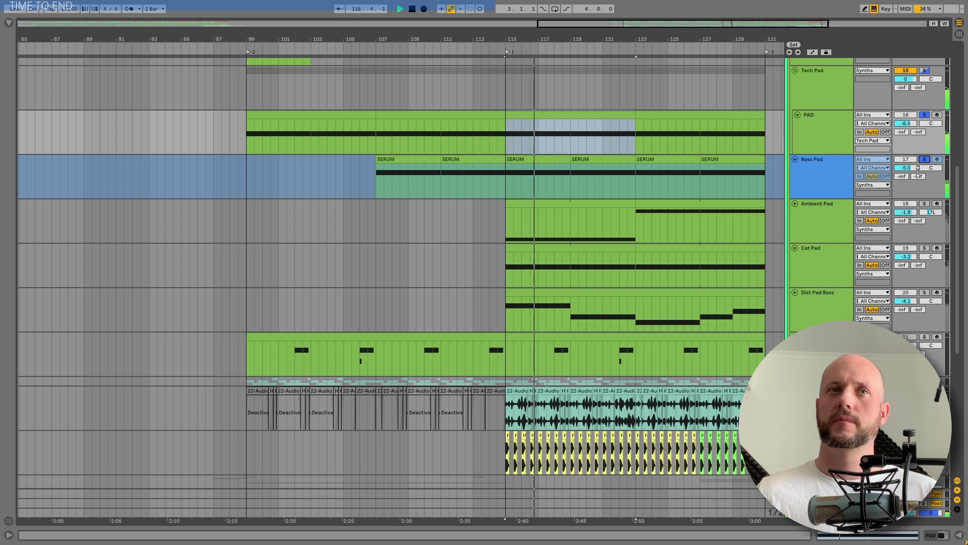
{"action": "left_click", "coordinate": [842, 222]}
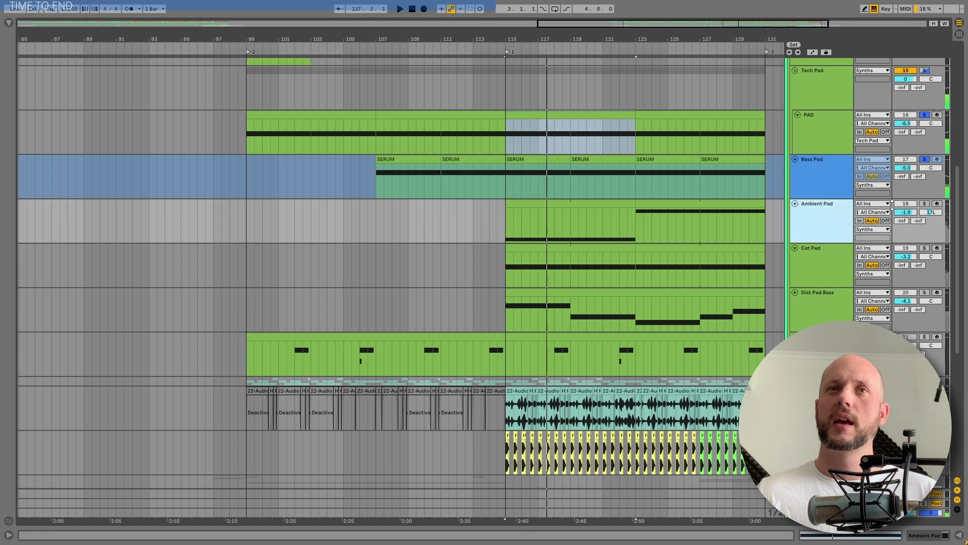
{"action": "left_click", "coordinate": [925, 204]}
{"action": "key", "text": "space"}
{"action": "double_click", "coordinate": [642, 202]}
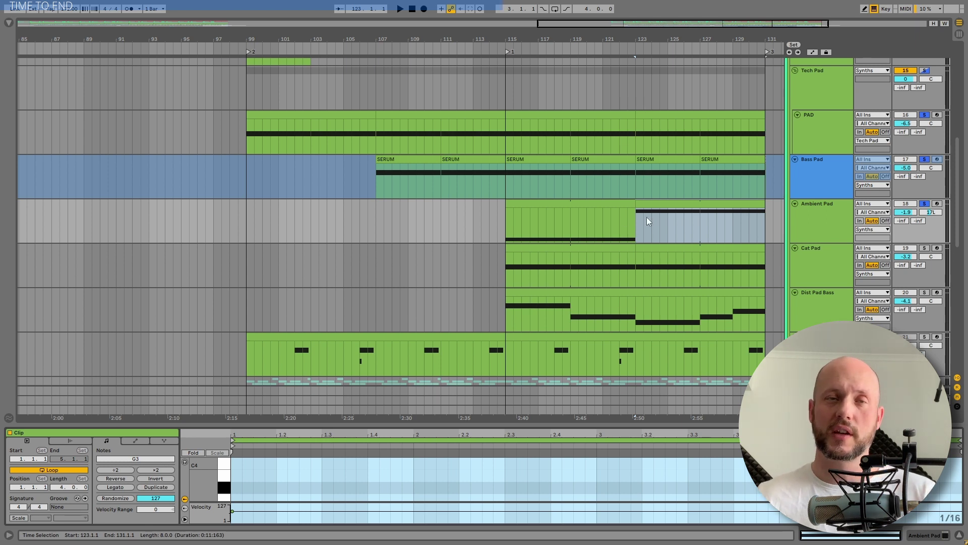
{"action": "left_click", "coordinate": [679, 202]}
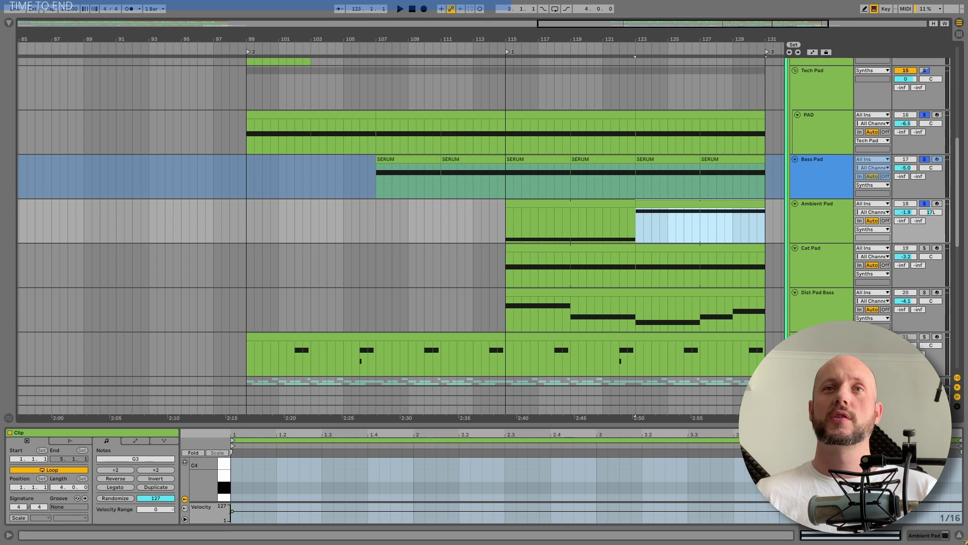
- Solo only the Ambient Pad, audition it from bar 115 with its device chain shown, and select its clip at bar 123
{"action": "left_click", "coordinate": [924, 203]}
{"action": "left_click", "coordinate": [612, 223]}
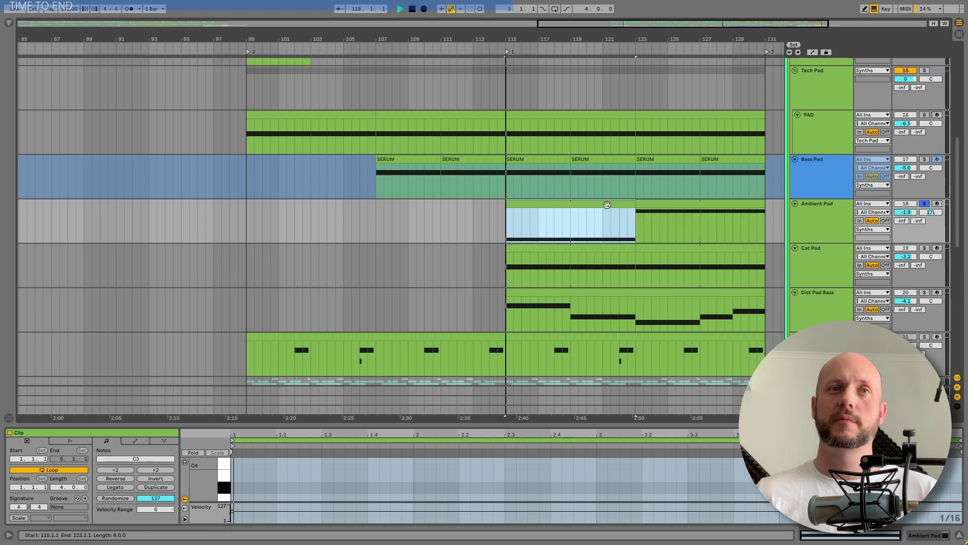
{"action": "key", "text": "space"}
{"action": "key", "text": "shift+Tab"}
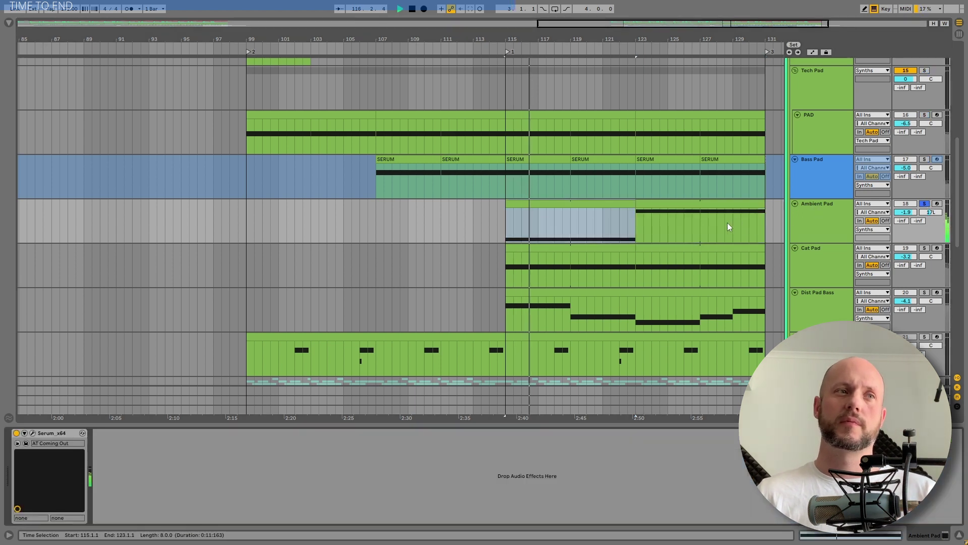
{"action": "left_click", "coordinate": [676, 207]}
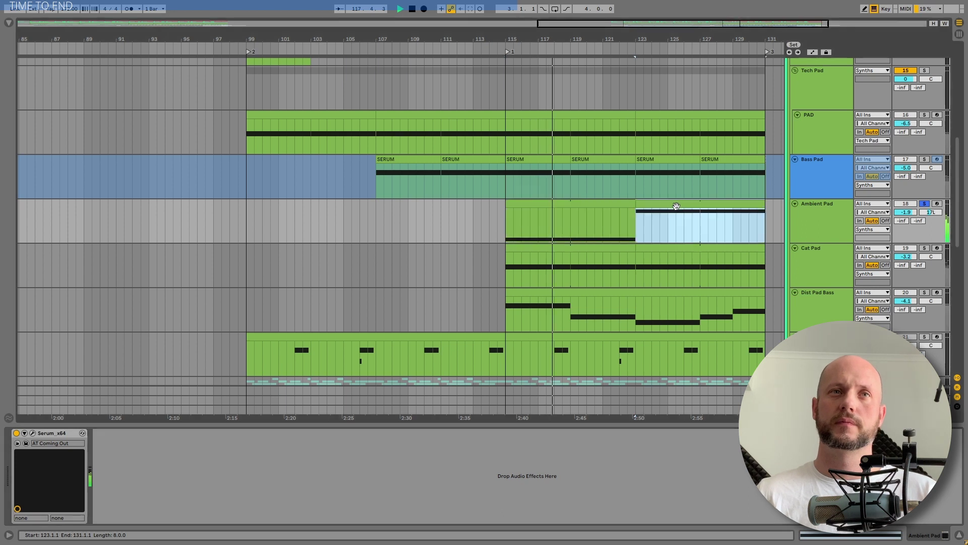
- Audition the Ambient Pad unsoloed with the other layers from bar 121.3, resolo it and open its clip at bar 123
{"action": "left_click", "coordinate": [923, 204]}
{"action": "left_click", "coordinate": [611, 212]}
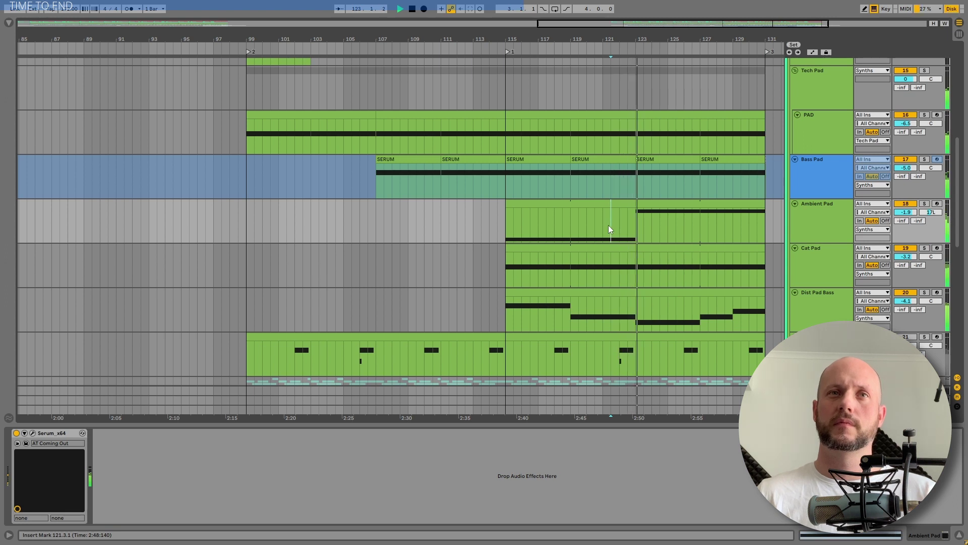
{"action": "left_click", "coordinate": [810, 211]}
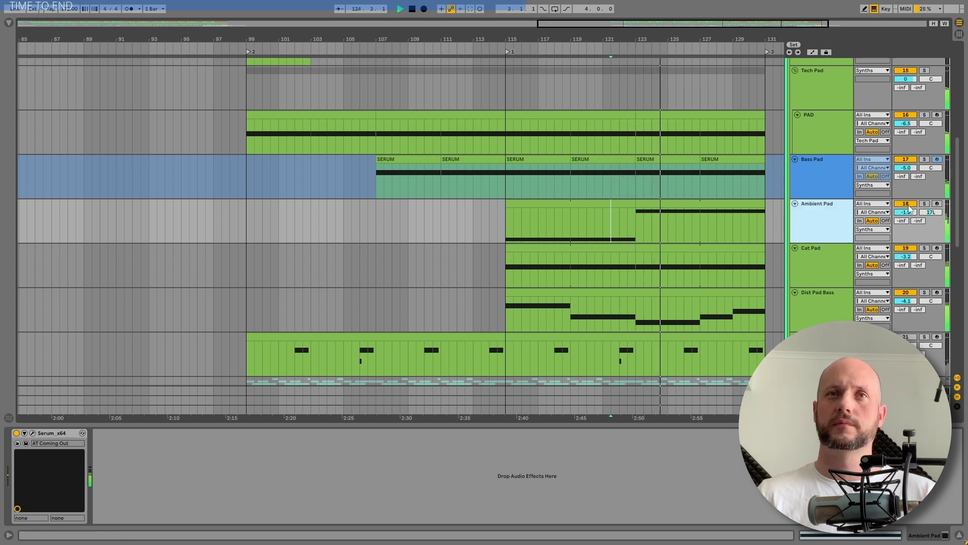
{"action": "left_click", "coordinate": [925, 204]}
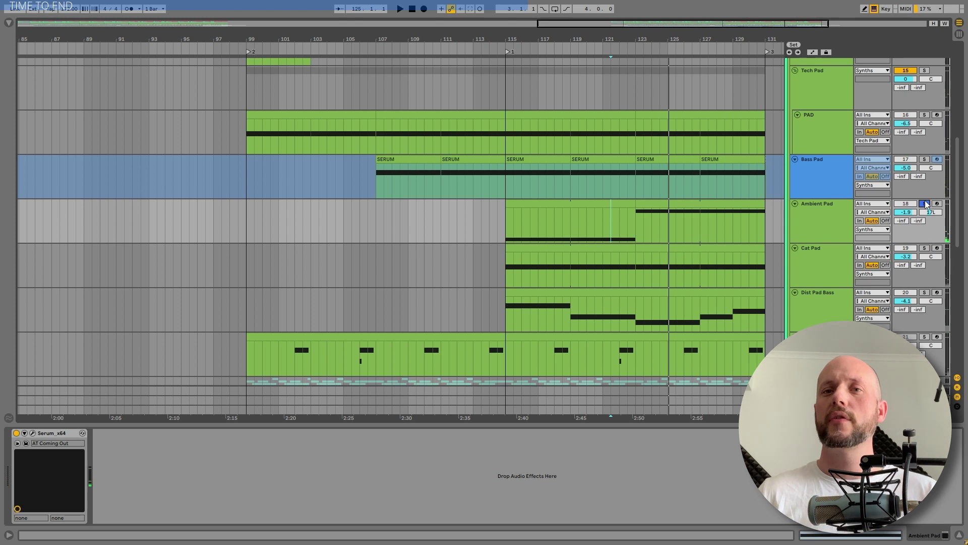
{"action": "left_click", "coordinate": [694, 206]}
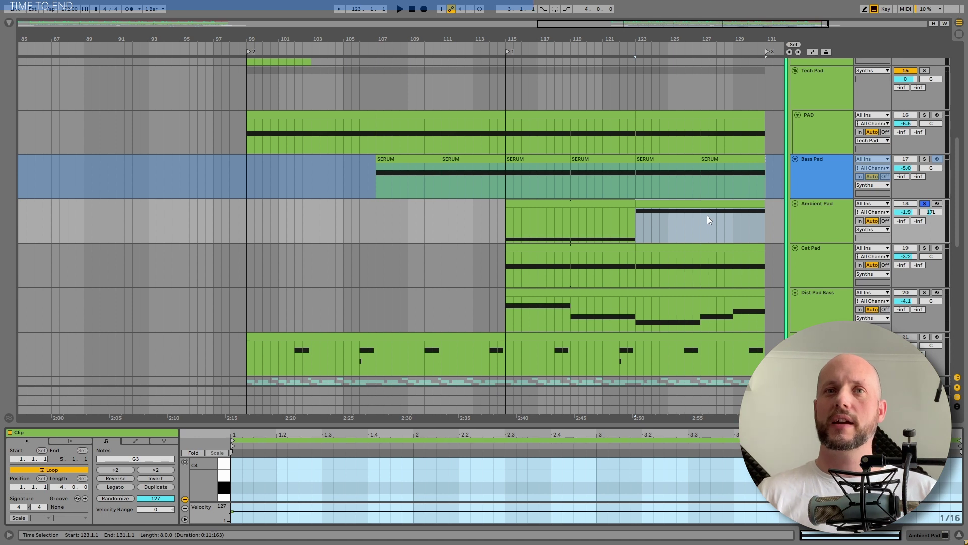
- Solo only the Cat Pad, select its clip at bar 115 and audition it with its device chain shown
{"action": "scroll", "coordinate": [721, 232], "scroll_direction": "down", "scroll_amount": 2}
{"action": "left_click", "coordinate": [825, 228]}
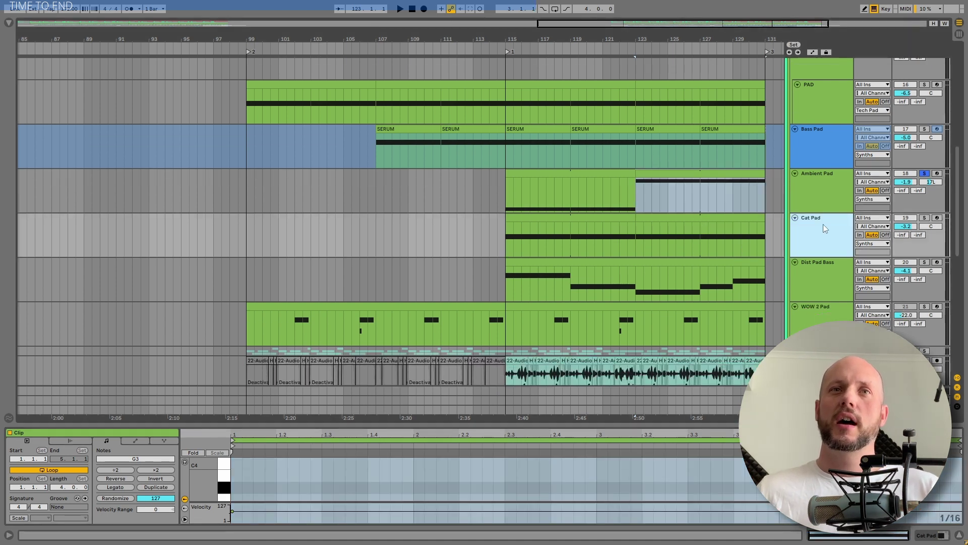
{"action": "left_click", "coordinate": [924, 218]}
{"action": "left_click", "coordinate": [623, 220]}
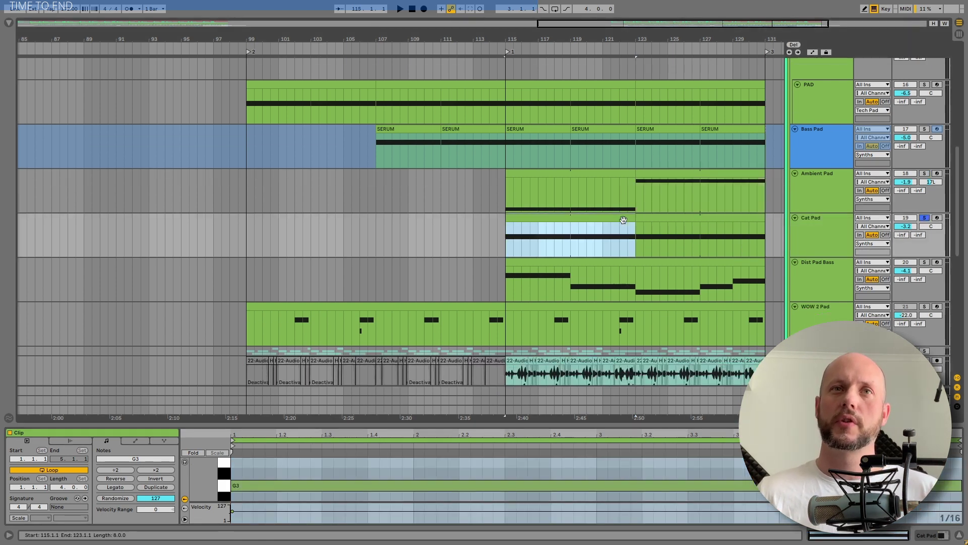
{"action": "left_click", "coordinate": [818, 229]}
{"action": "key", "text": "space"}
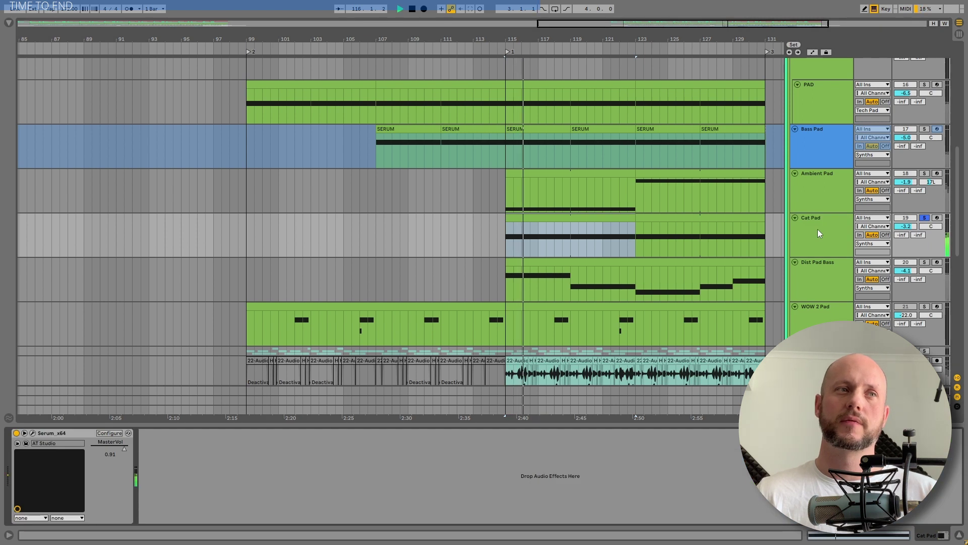
{"action": "left_click", "coordinate": [814, 229]}
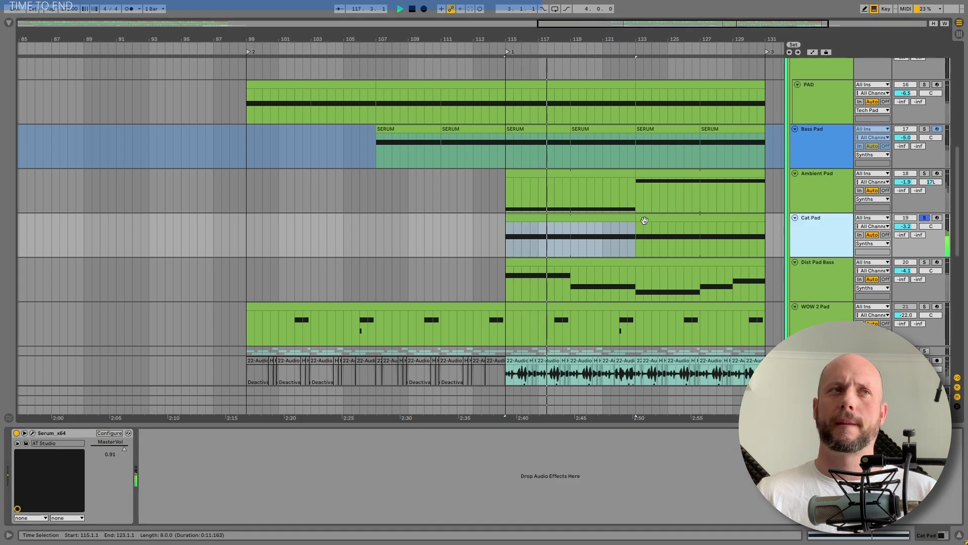
- Find EQ Eight among the EQ & Filters audio effects and add it after Serum on the Cat Pad
{"action": "left_click", "coordinate": [8, 23]}
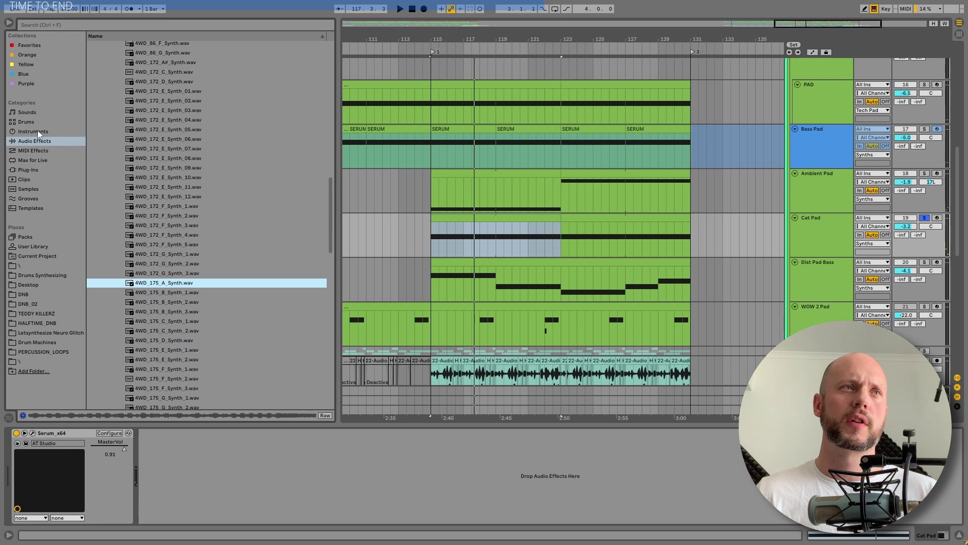
{"action": "left_click", "coordinate": [33, 142]}
{"action": "scroll", "coordinate": [141, 109], "scroll_direction": "up", "scroll_amount": 12}
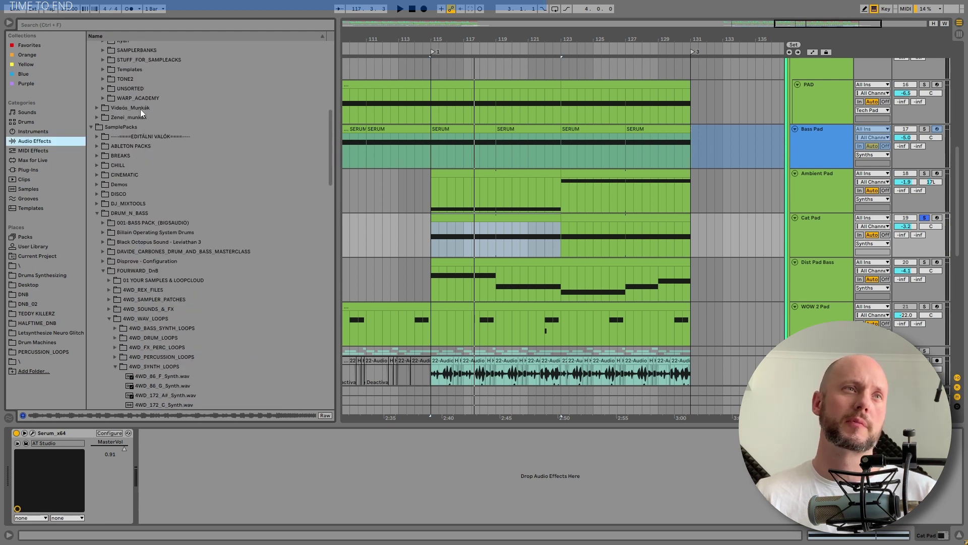
{"action": "scroll", "coordinate": [140, 109], "scroll_direction": "up", "scroll_amount": 15}
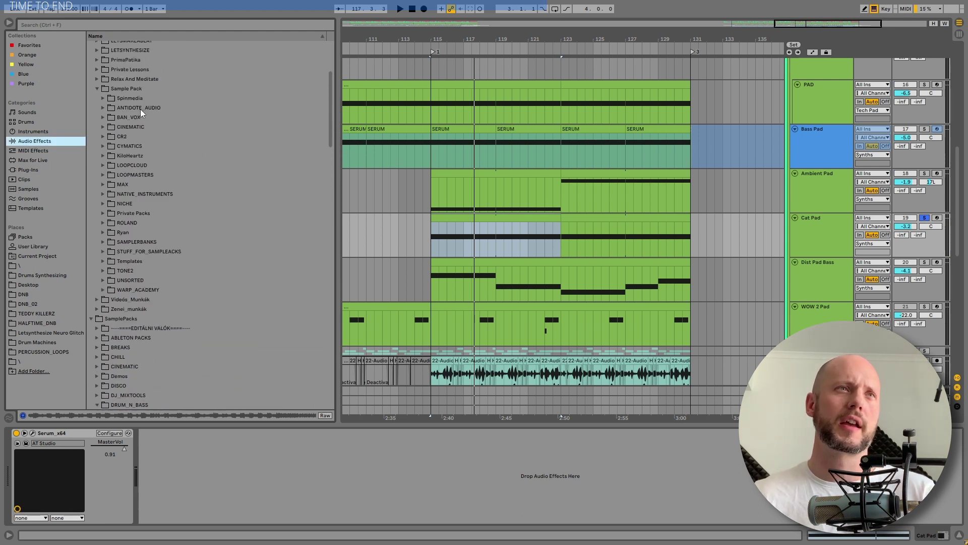
{"action": "left_click", "coordinate": [44, 142]}
{"action": "left_click", "coordinate": [118, 246]}
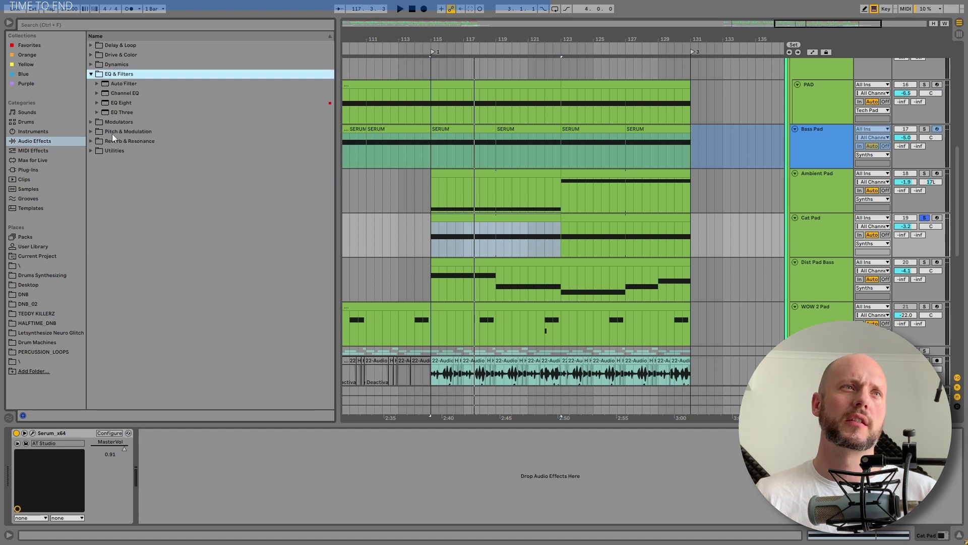
{"action": "left_click_drag", "start_coordinate": [111, 104], "coordinate": [169, 463]}
- Make the first EQ Eight band a low cut at about 359 Hz and audition the Cat Pad from bar 115
{"action": "key", "text": "space"}
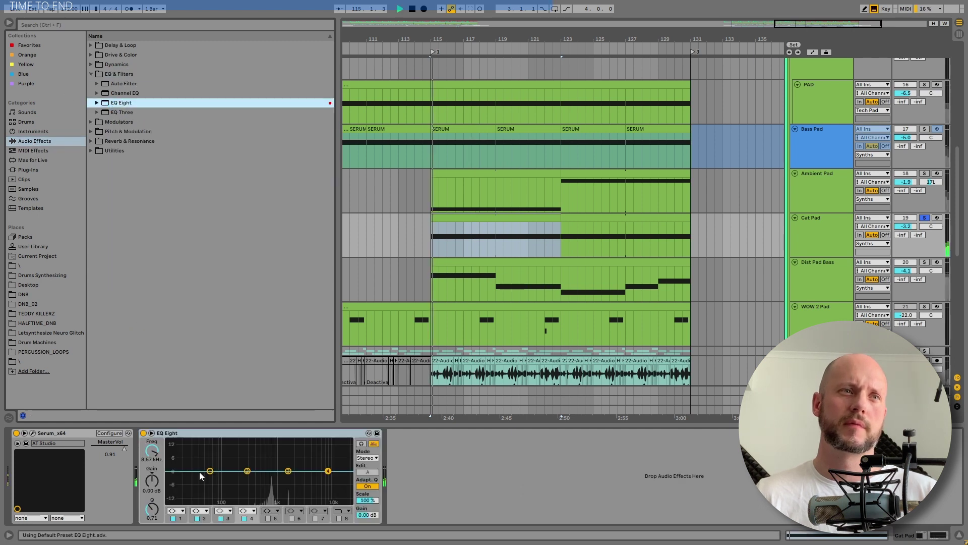
{"action": "left_click", "coordinate": [175, 510]}
{"action": "left_click", "coordinate": [176, 462]}
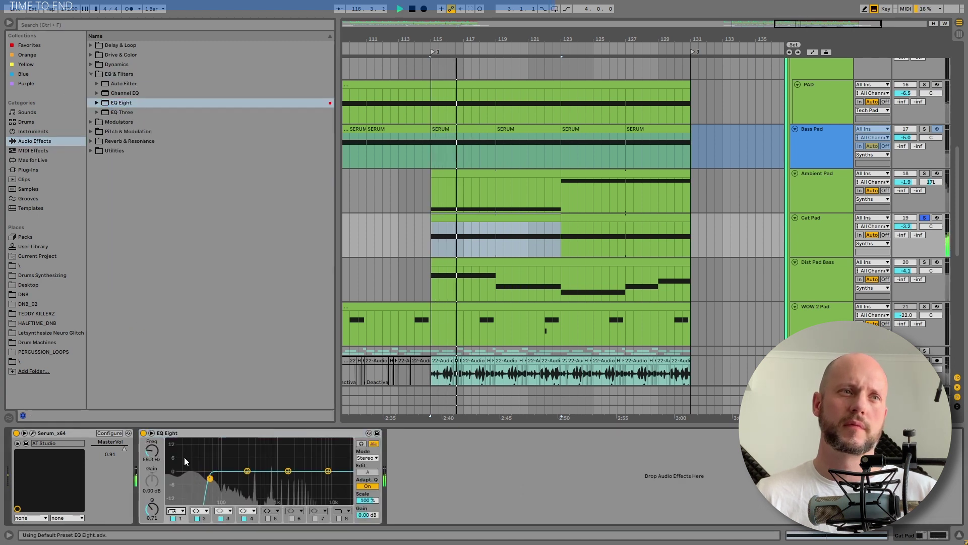
{"action": "left_click_drag", "start_coordinate": [210, 470], "coordinate": [252, 478]}
{"action": "left_click", "coordinate": [272, 435]}
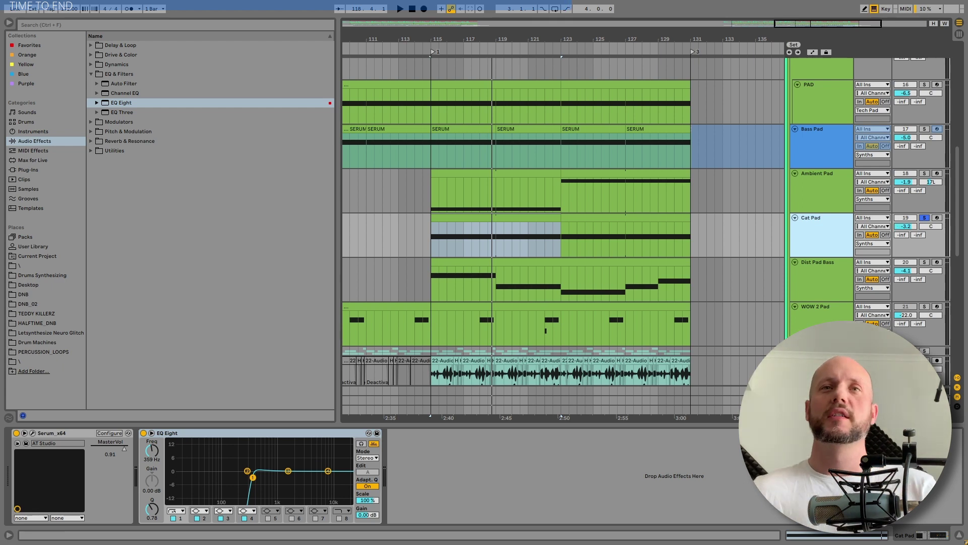
{"action": "left_click", "coordinate": [924, 218]}
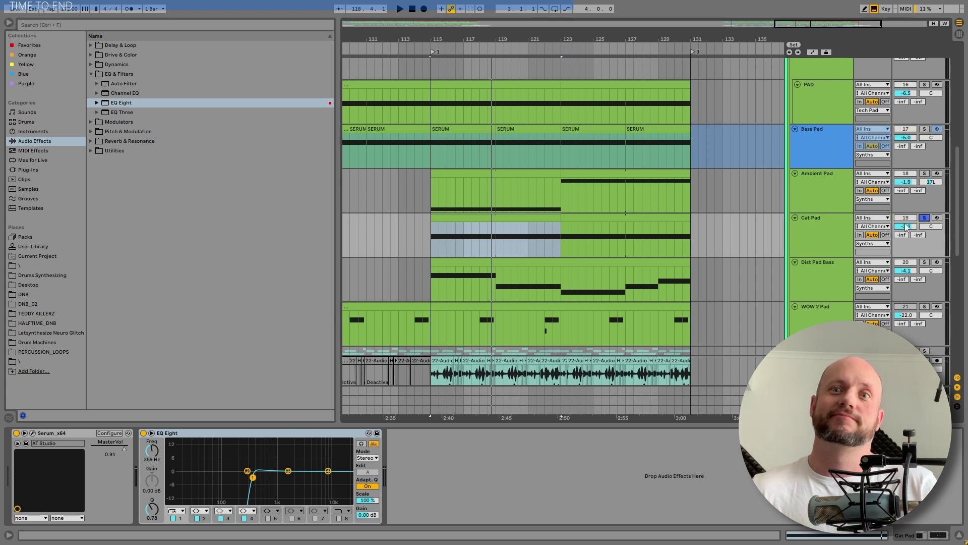
{"action": "key", "text": "space"}
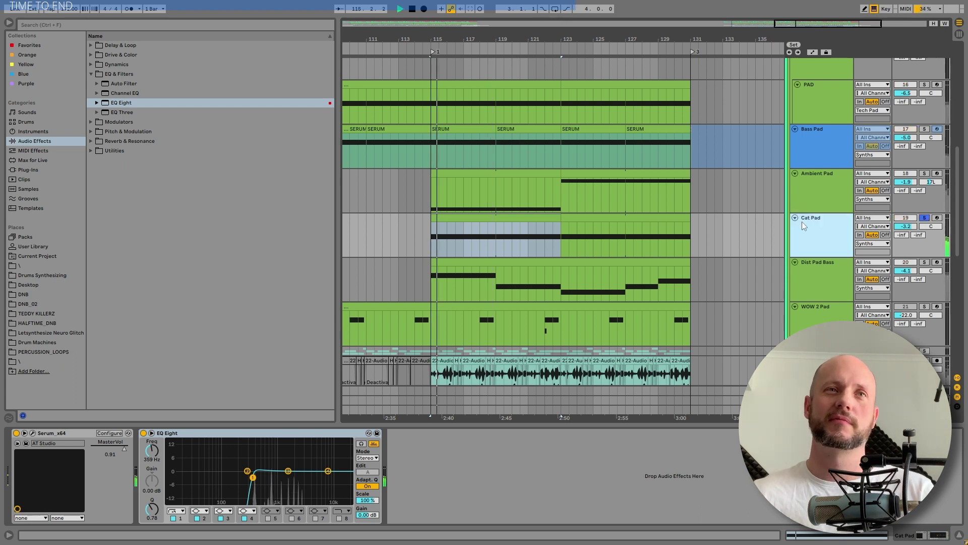
- Solo only the Dist Pad Bass, select its clip from bar 115 to 131 and audition it with its device chain shown
{"action": "scroll", "coordinate": [802, 222], "scroll_direction": "down", "scroll_amount": 2}
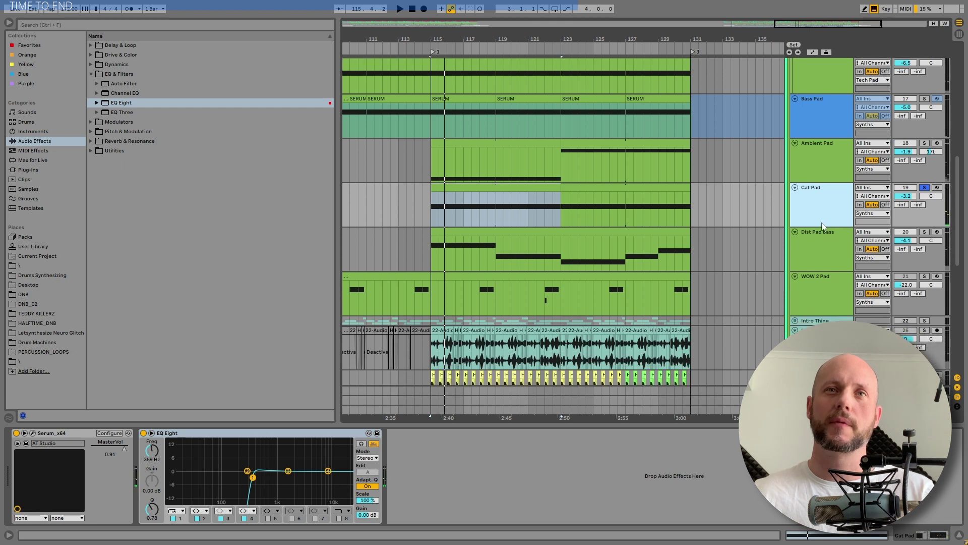
{"action": "left_click", "coordinate": [890, 241]}
{"action": "left_click", "coordinate": [924, 232]}
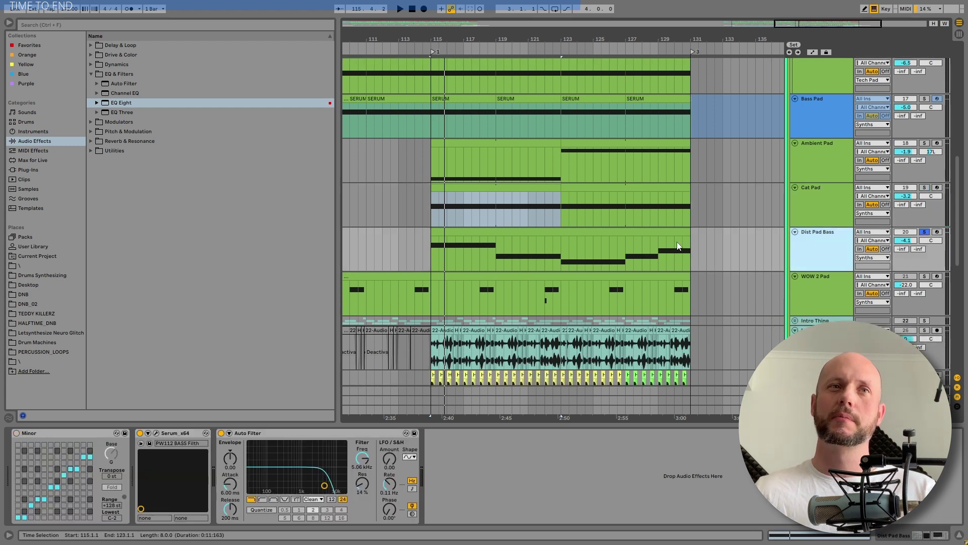
{"action": "left_click", "coordinate": [497, 231]}
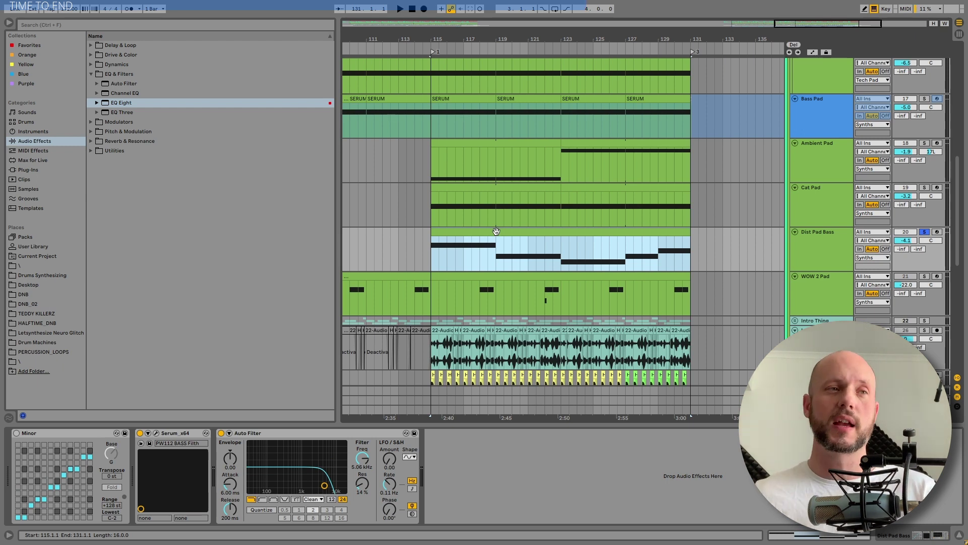
{"action": "key", "text": "space"}
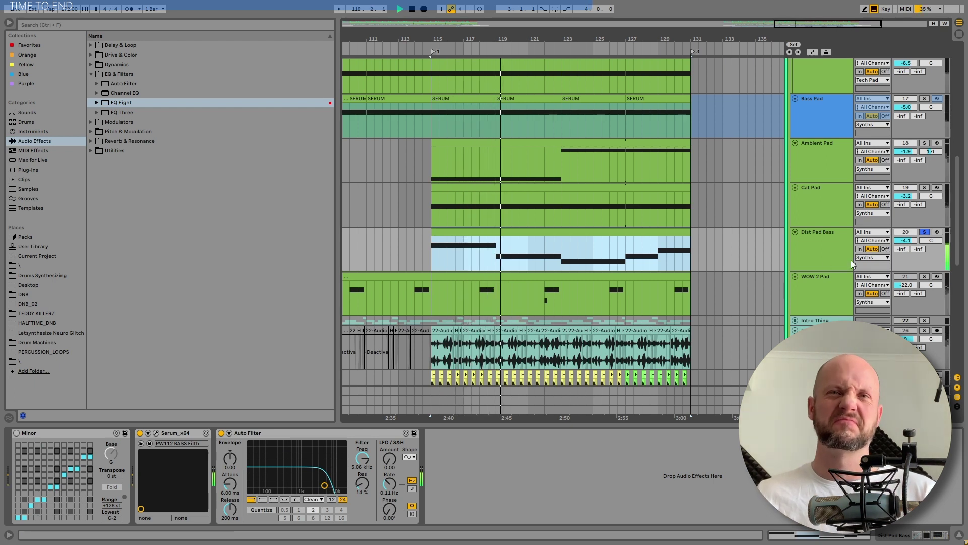
{"action": "left_click", "coordinate": [832, 240]}
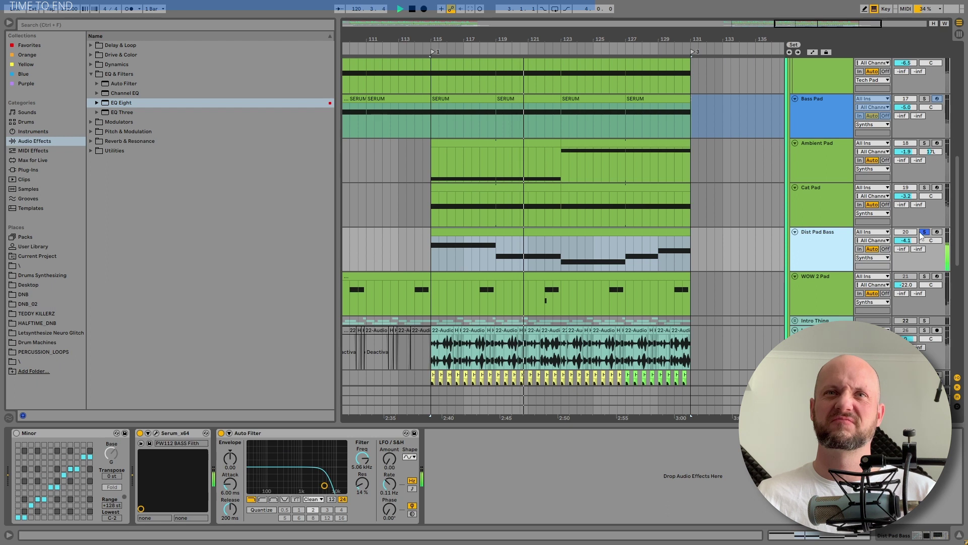
- Solo only the WOW 2 Pad and audition it from bar 118 with its device chain shown
{"action": "left_click", "coordinate": [925, 276]}
{"action": "left_click", "coordinate": [482, 303]}
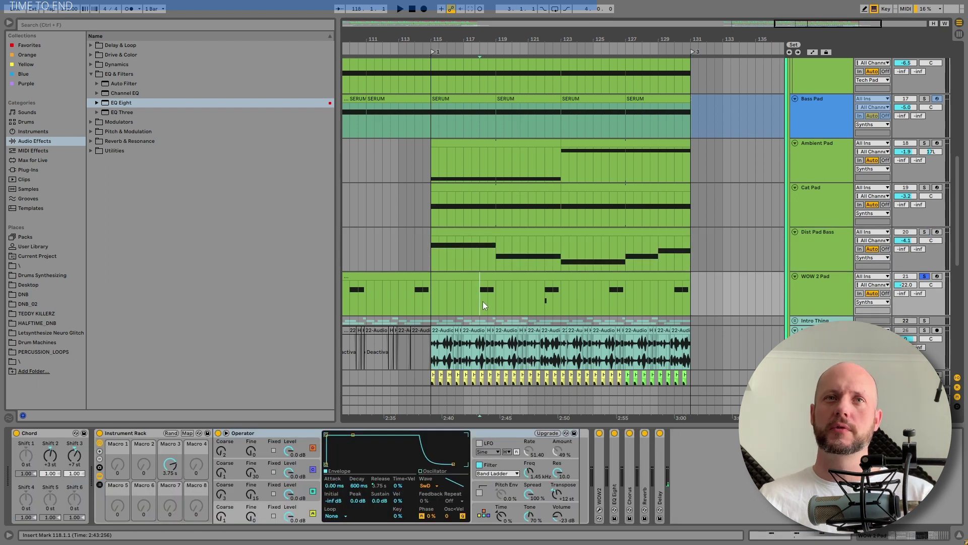
{"action": "left_click", "coordinate": [833, 280]}
{"action": "key", "text": "space"}
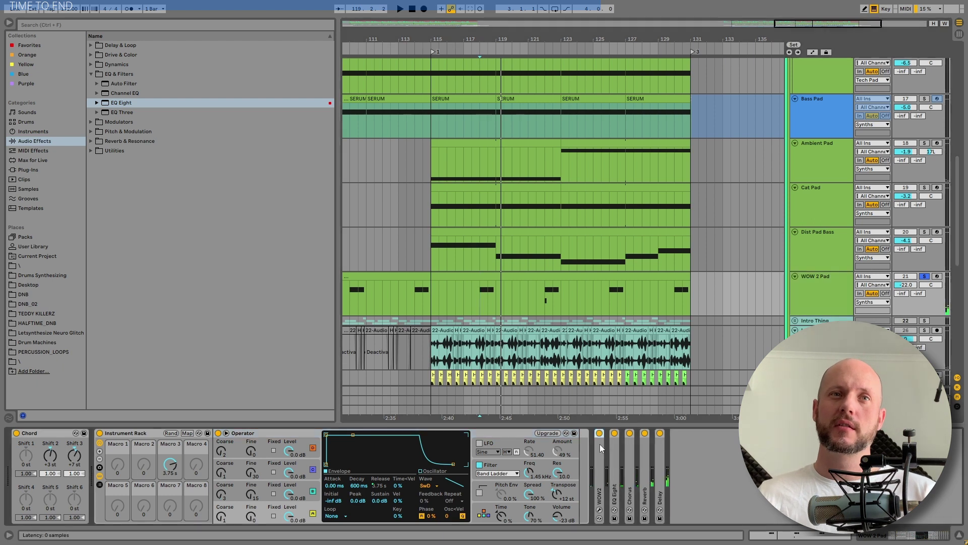
- Unfold the WOW2 device, turn off both it and Operator's filter, and audition the dry Operator sound from bar 118
{"action": "double_click", "coordinate": [603, 477]}
{"action": "left_click", "coordinate": [479, 464]}
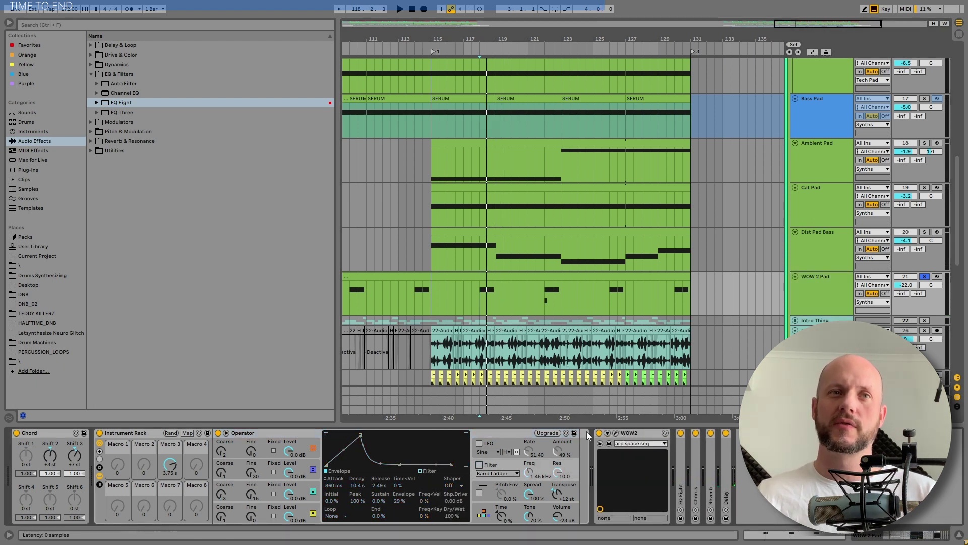
{"action": "left_click", "coordinate": [600, 434]}
{"action": "left_click", "coordinate": [491, 432]}
{"action": "key", "text": "space"}
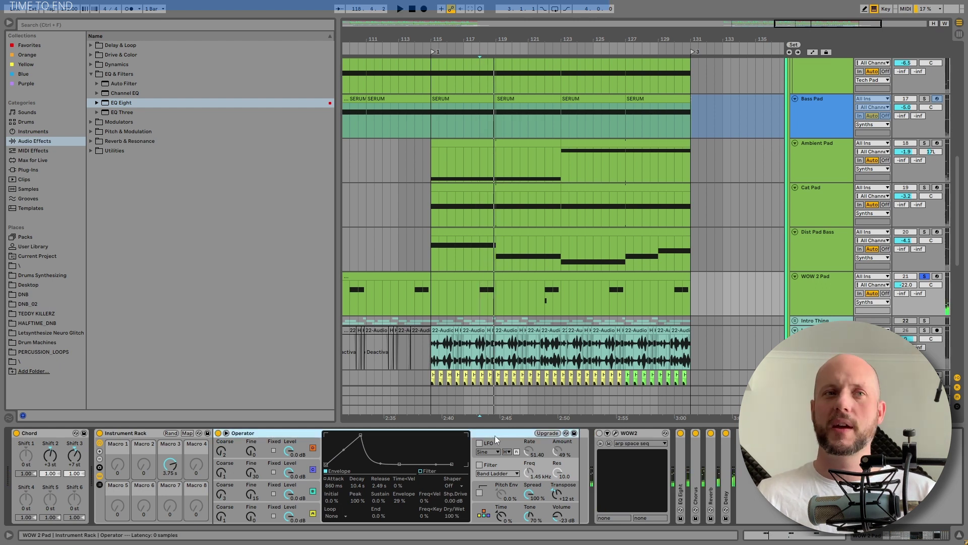
- Replay the WOW 2 Pad from bar 118 and examine Operator's algorithm routing and oscillator envelopes
{"action": "key", "text": "space"}
{"action": "key", "text": "space"}
{"action": "left_click", "coordinate": [483, 513]}
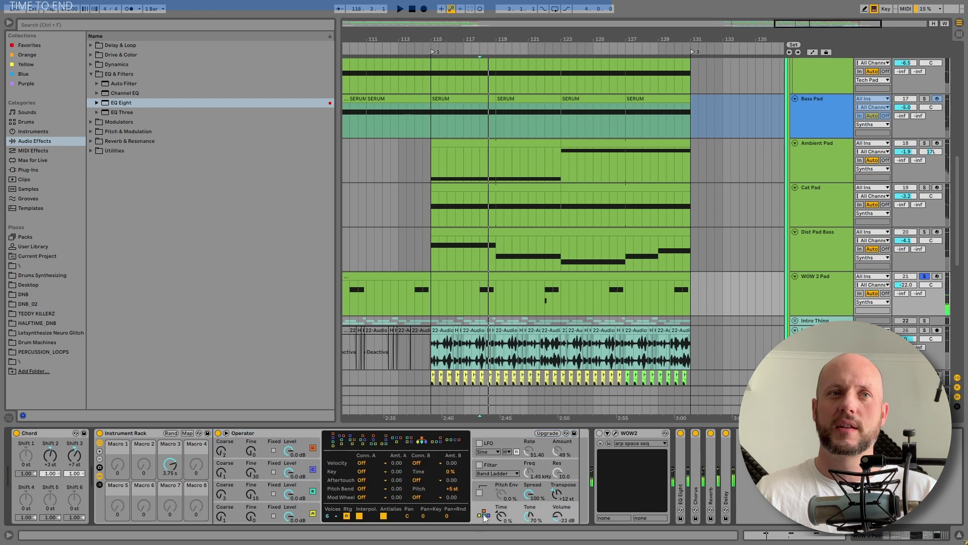
{"action": "left_click", "coordinate": [303, 506]}
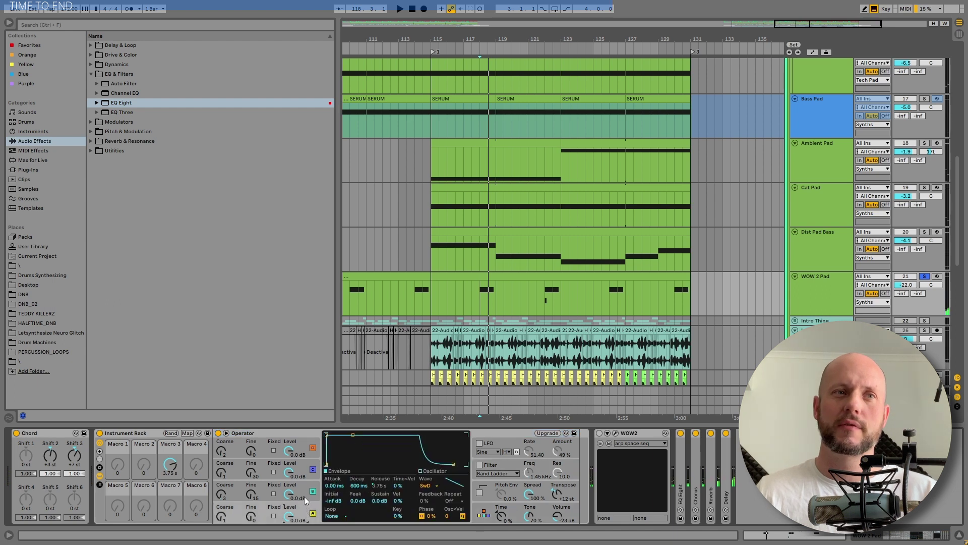
{"action": "left_click", "coordinate": [305, 469]}
{"action": "left_click", "coordinate": [303, 450]}
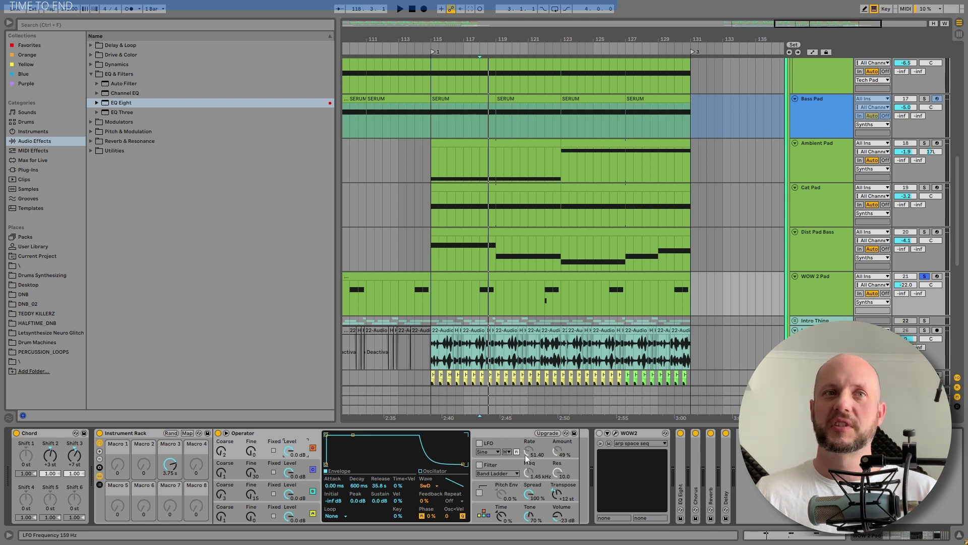
- Turn Operator's filter and the WOW2 device back on, auditioning the WOW 2 Pad from bar 118 after each change
{"action": "left_click", "coordinate": [490, 465]}
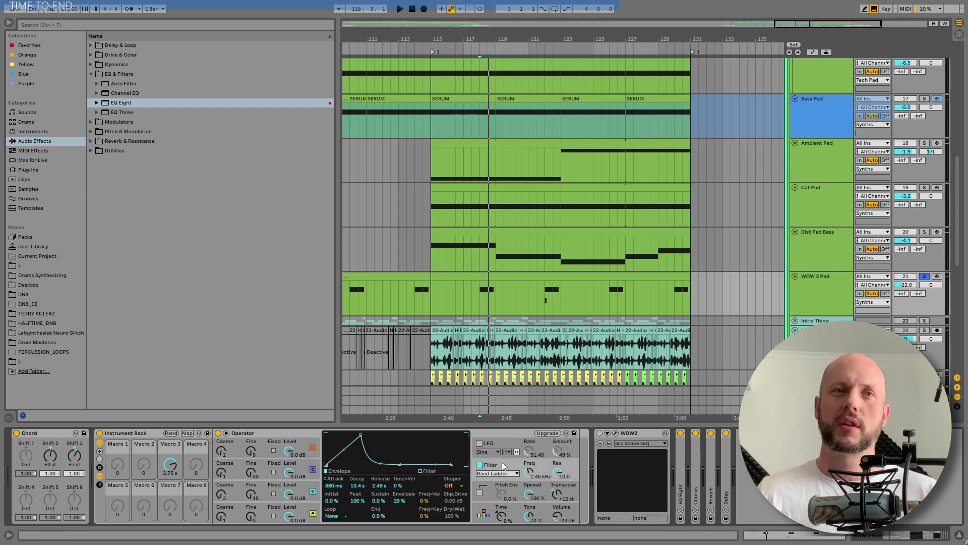
{"action": "key", "text": "space"}
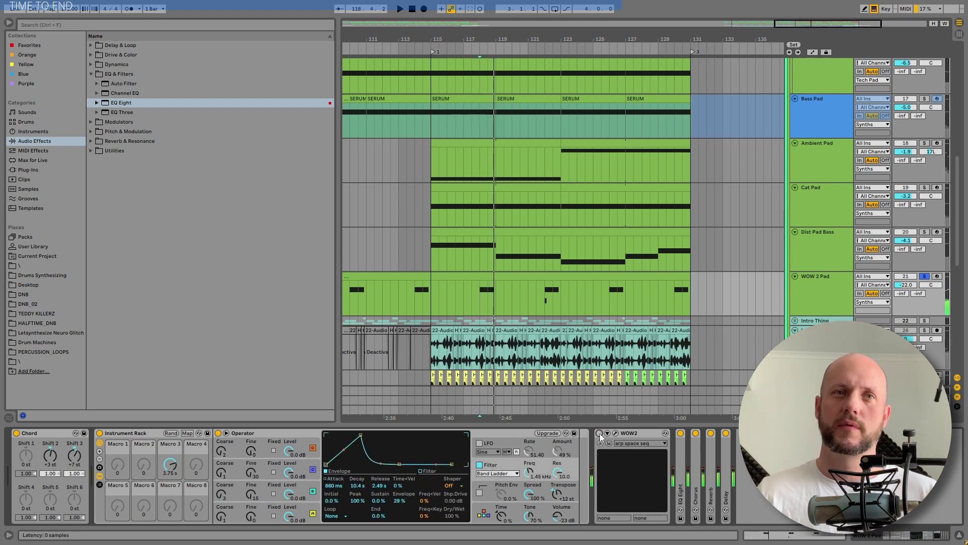
{"action": "left_click", "coordinate": [600, 433]}
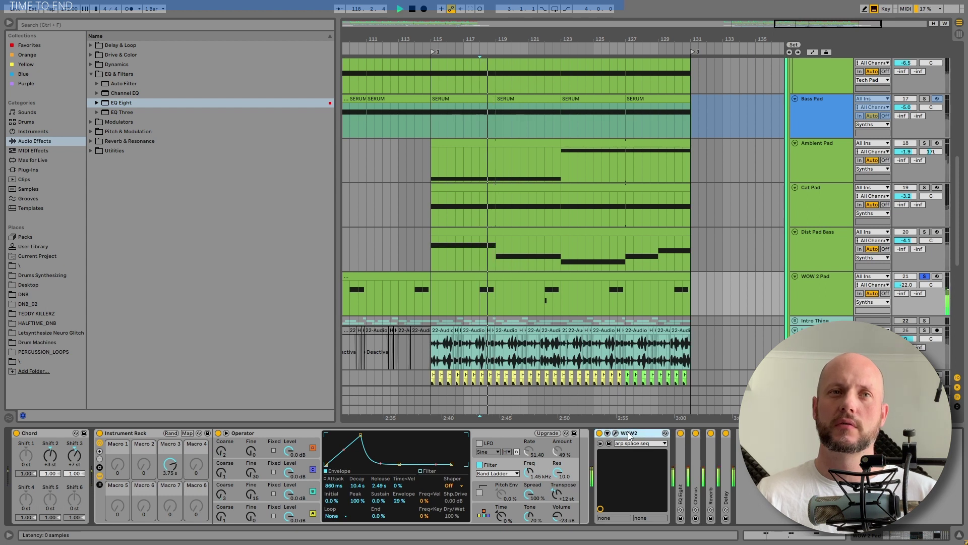
{"action": "key", "text": "space"}
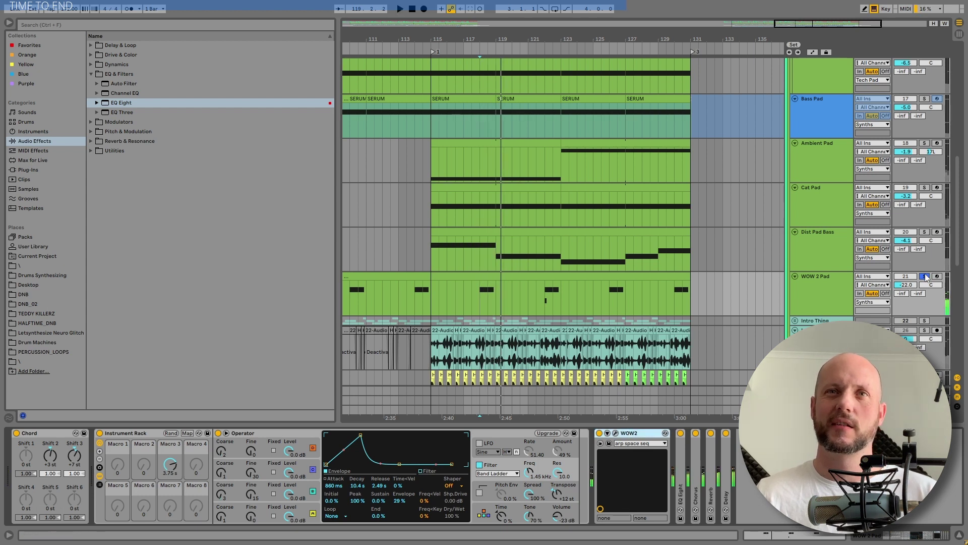
- Unsolo the WOW 2 Pad, show the Intro Thing Bounce effects chain and audition all layers from bar 115
{"action": "left_click", "coordinate": [925, 276]}
{"action": "scroll", "coordinate": [878, 251], "scroll_direction": "down", "scroll_amount": 3}
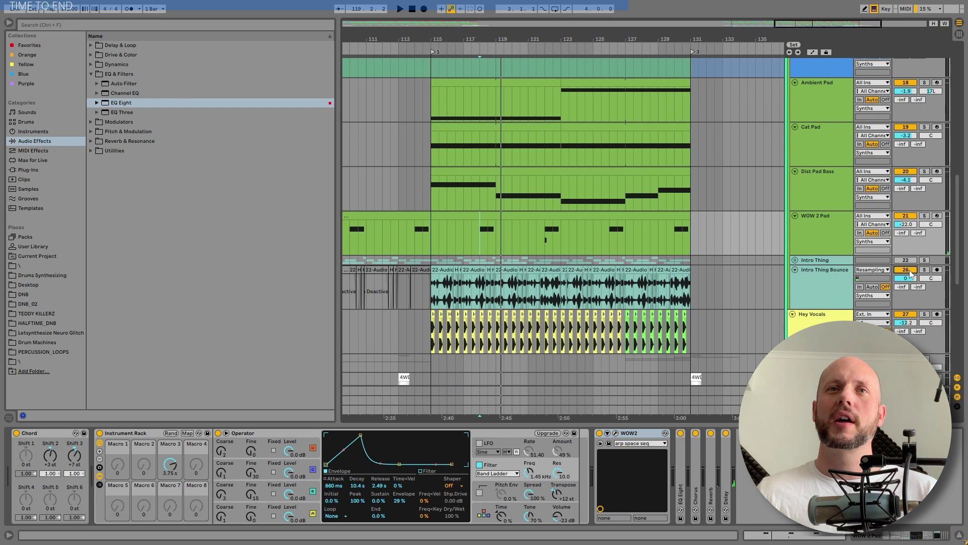
{"action": "left_click", "coordinate": [827, 275]}
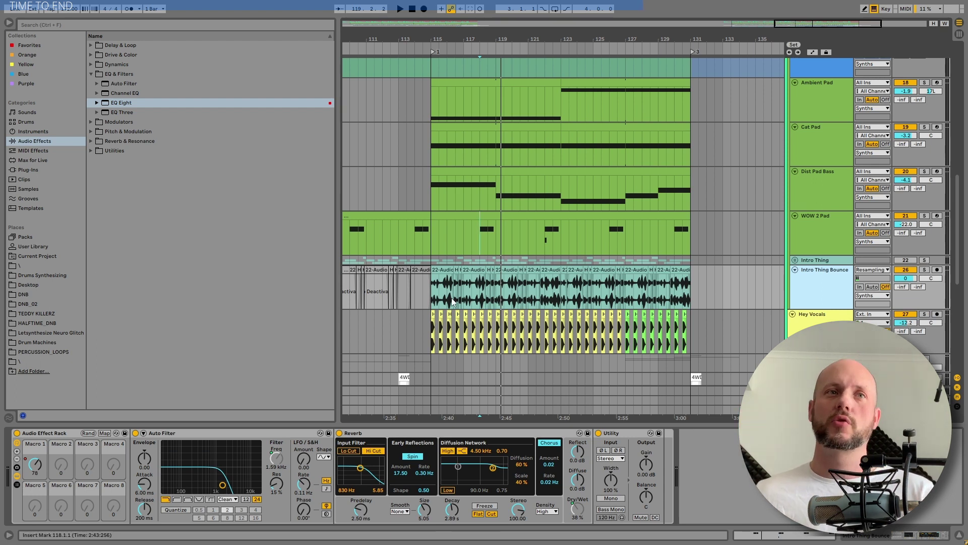
{"action": "left_click", "coordinate": [436, 293]}
{"action": "key", "text": "space"}
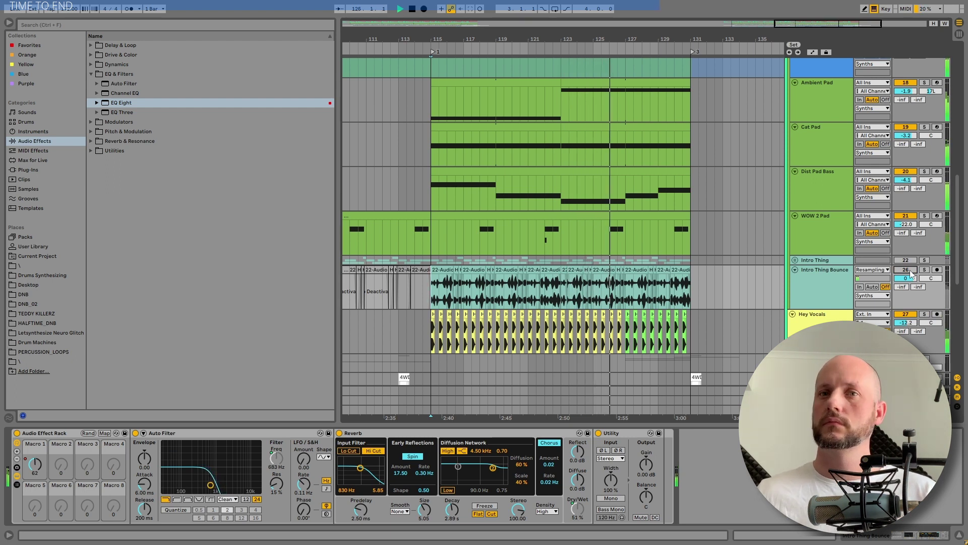
- Solo the Intro Thing Bounce track, place the insert marker at bar 123, and show the whole arrangement with the browser hidden
{"action": "left_click", "coordinate": [925, 270]}
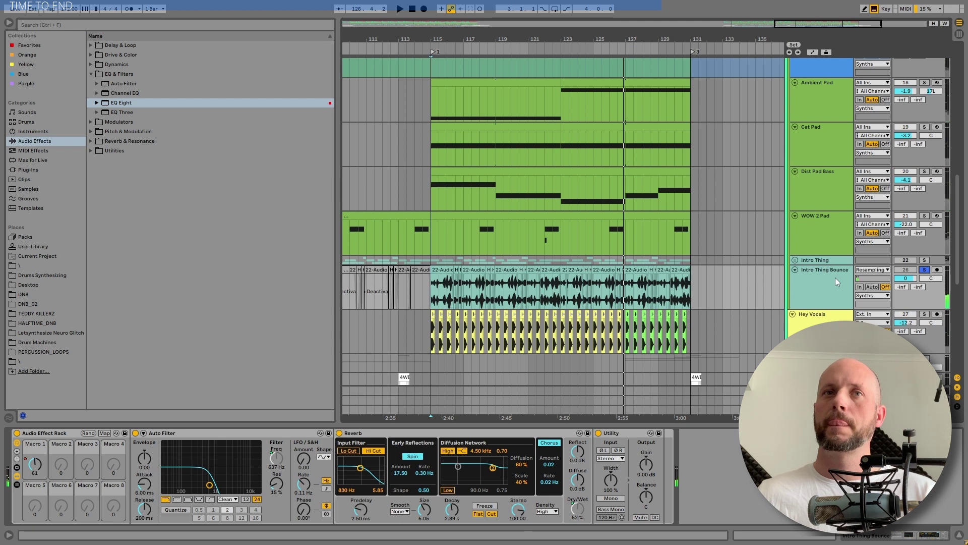
{"action": "left_click", "coordinate": [560, 295]}
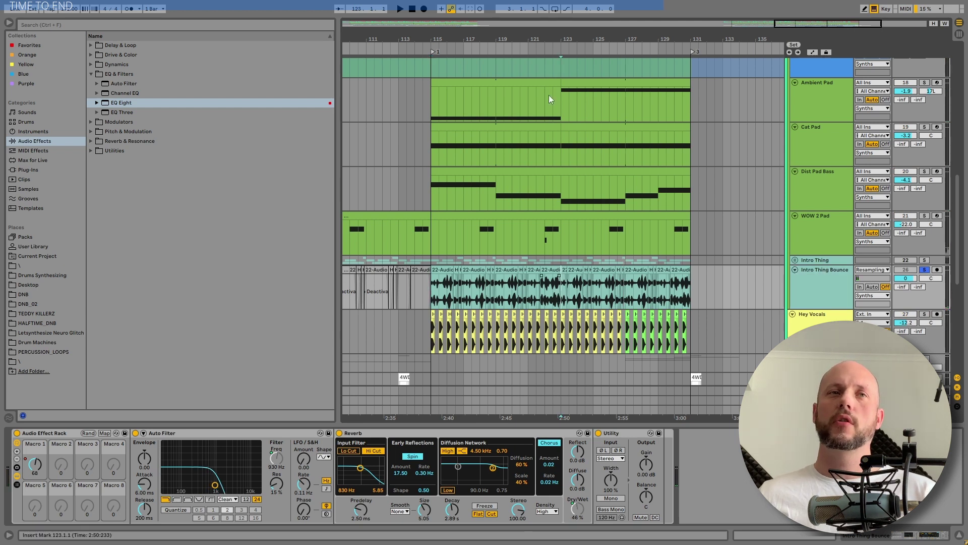
{"action": "left_click", "coordinate": [9, 22]}
{"action": "left_click_drag", "start_coordinate": [260, 42], "coordinate": [720, 46]}
{"action": "key", "text": "w"}
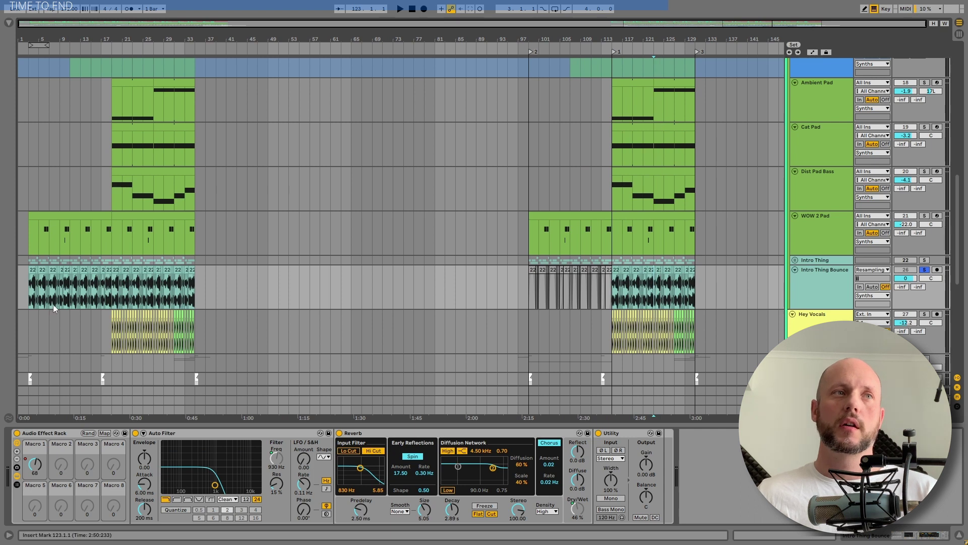
- Play the Intro Thing Bounce from bar 3, toggling its solo off and on to compare it with the full mix
{"action": "left_click", "coordinate": [31, 289]}
{"action": "key", "text": "space"}
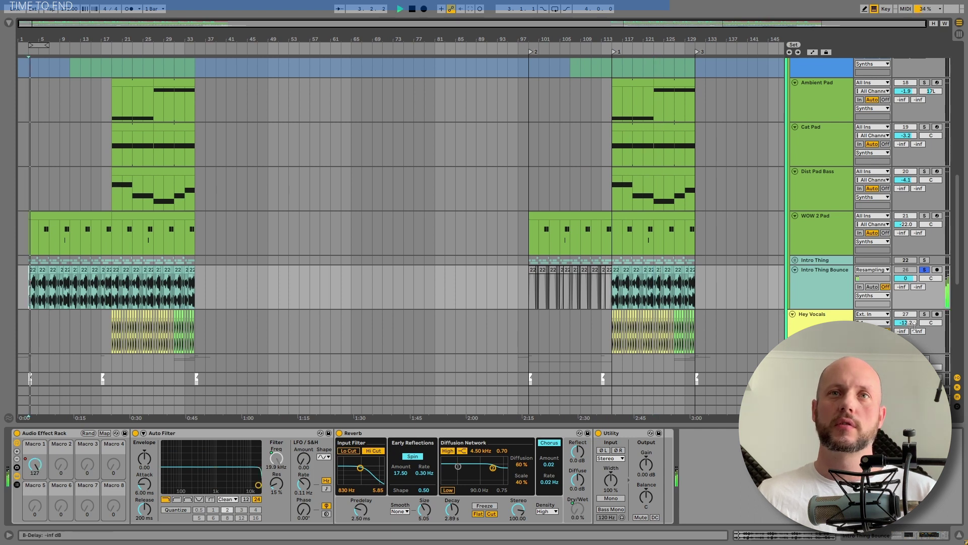
{"action": "left_click", "coordinate": [925, 270]}
{"action": "left_click", "coordinate": [907, 270]}
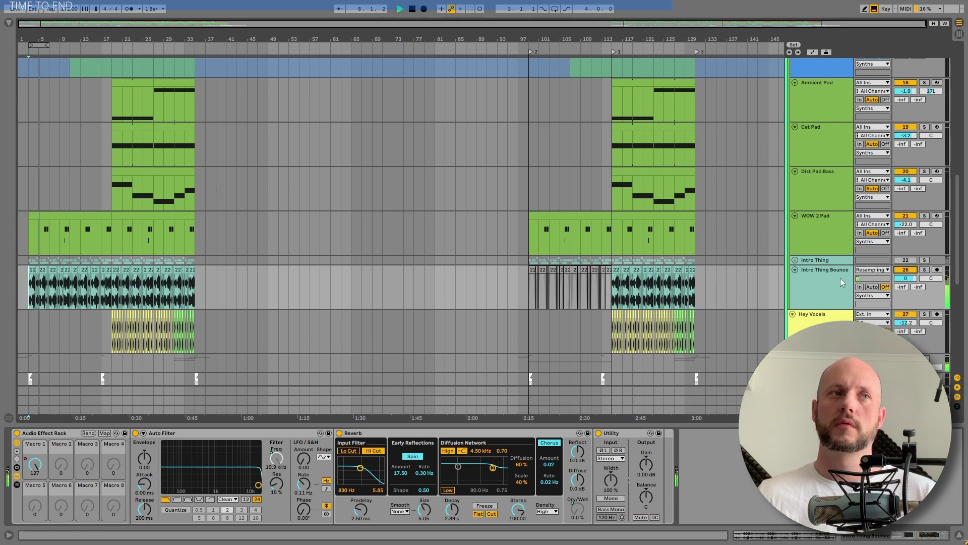
{"action": "left_click", "coordinate": [926, 270]}
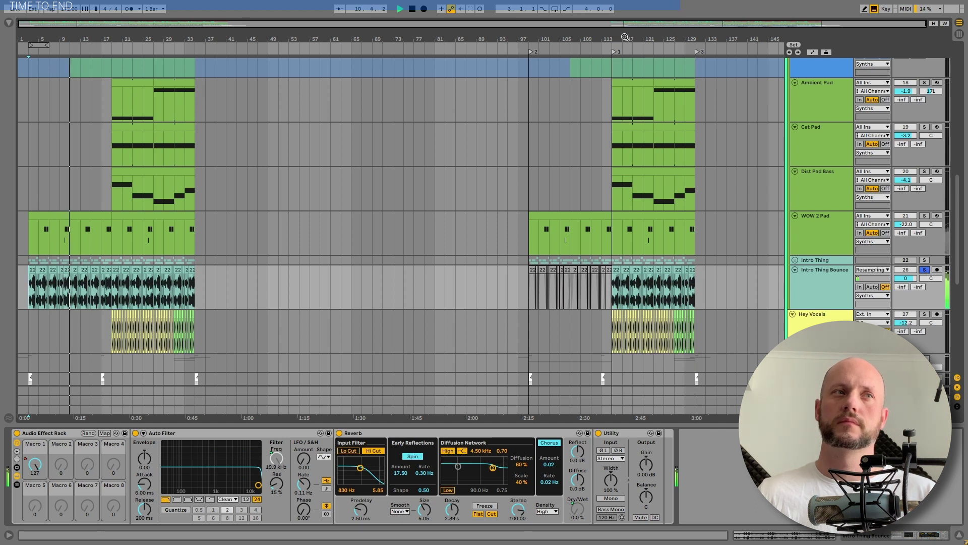
- Stop playback, expand the Intro Thing group and examine its source clips above the bounce around bar 115
{"action": "left_click_drag", "start_coordinate": [625, 37], "coordinate": [334, 268]}
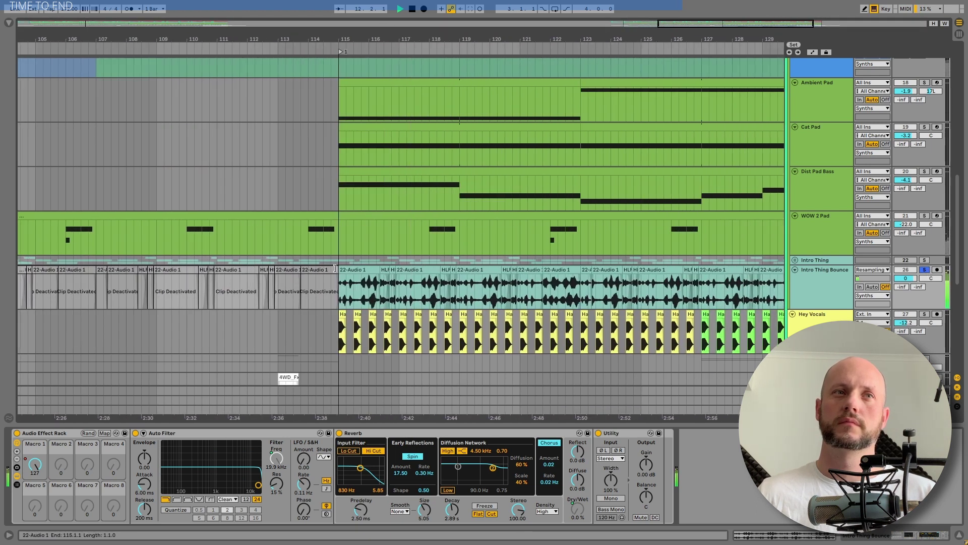
{"action": "left_click", "coordinate": [342, 291]}
{"action": "left_click_drag", "start_coordinate": [653, 47], "coordinate": [497, 37]}
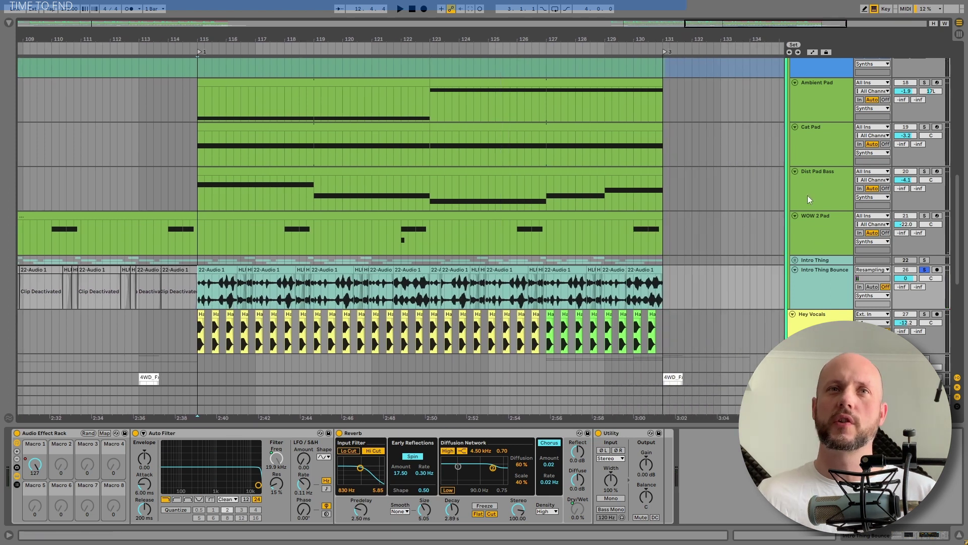
{"action": "left_click", "coordinate": [794, 261]}
{"action": "scroll", "coordinate": [813, 265], "scroll_direction": "down", "scroll_amount": 5}
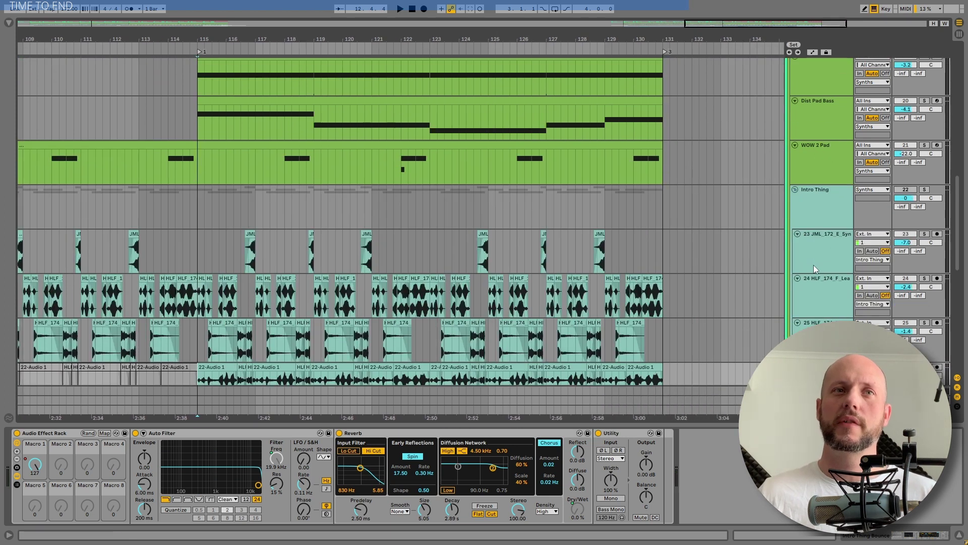
{"action": "left_click_drag", "start_coordinate": [206, 41], "coordinate": [147, 35]}
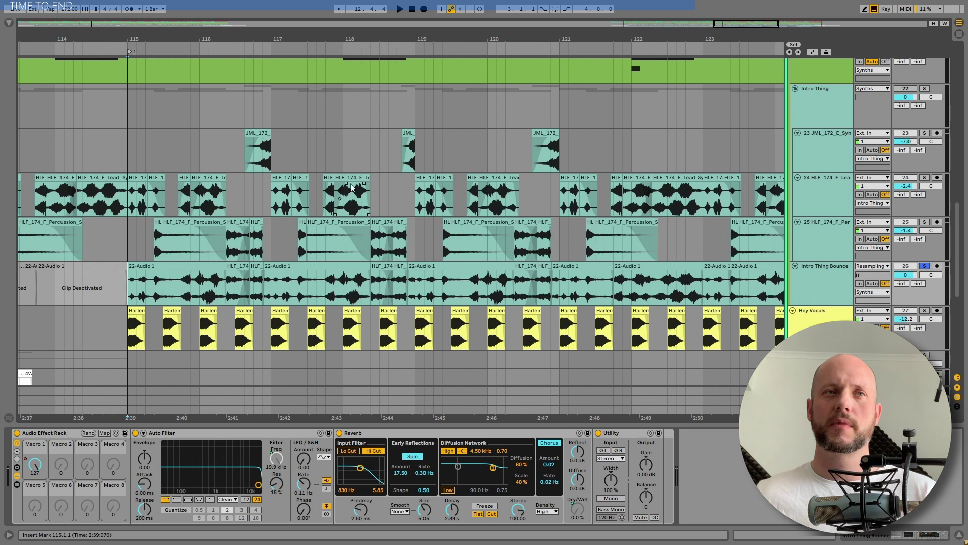
{"action": "left_click_drag", "start_coordinate": [630, 40], "coordinate": [584, 110]}
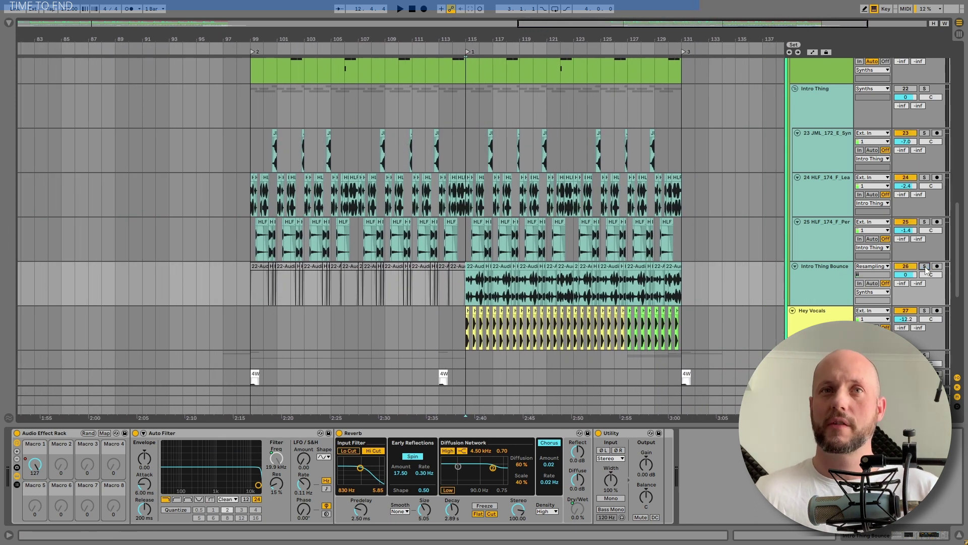
- Audition the soloed Intro Thing Bounce from bar 115
{"action": "left_click", "coordinate": [468, 288]}
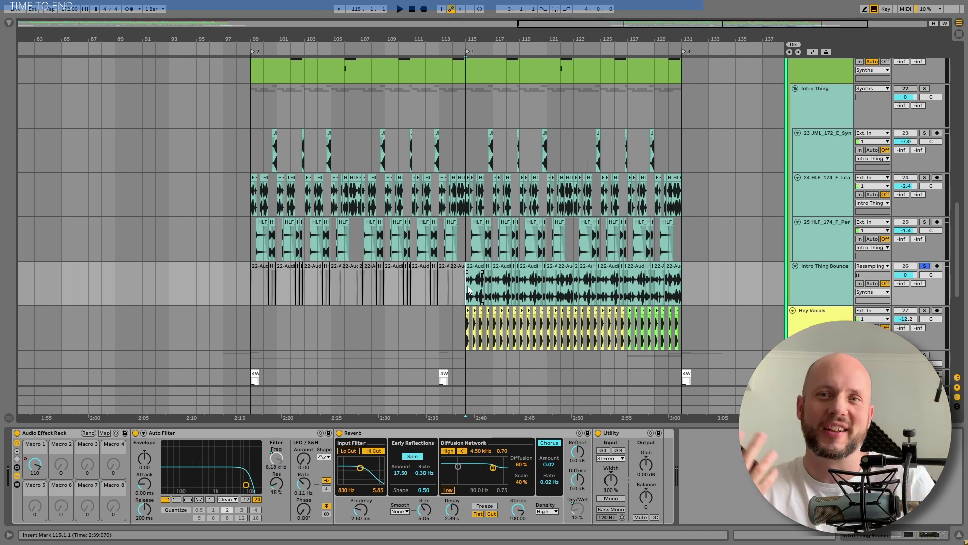
{"action": "key", "text": "space"}
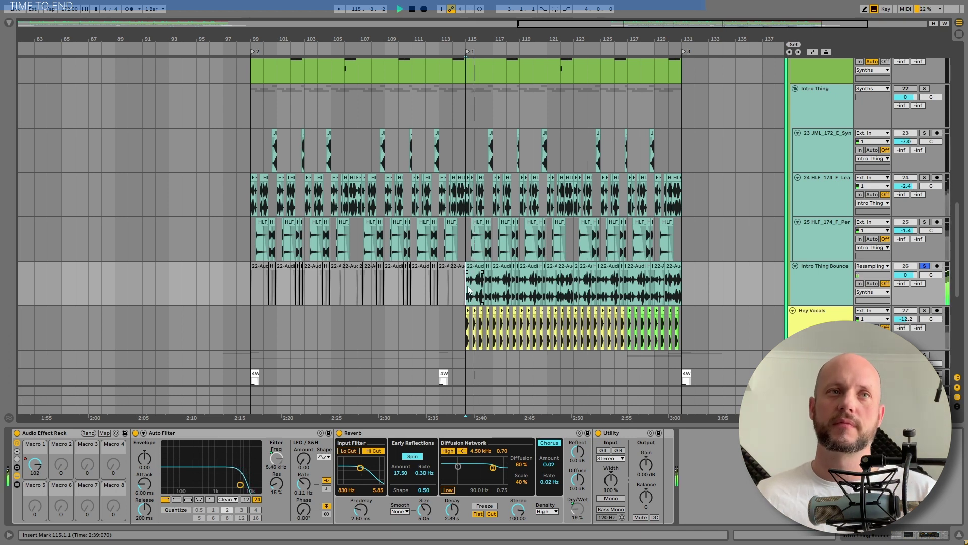
{"action": "left_click", "coordinate": [813, 274]}
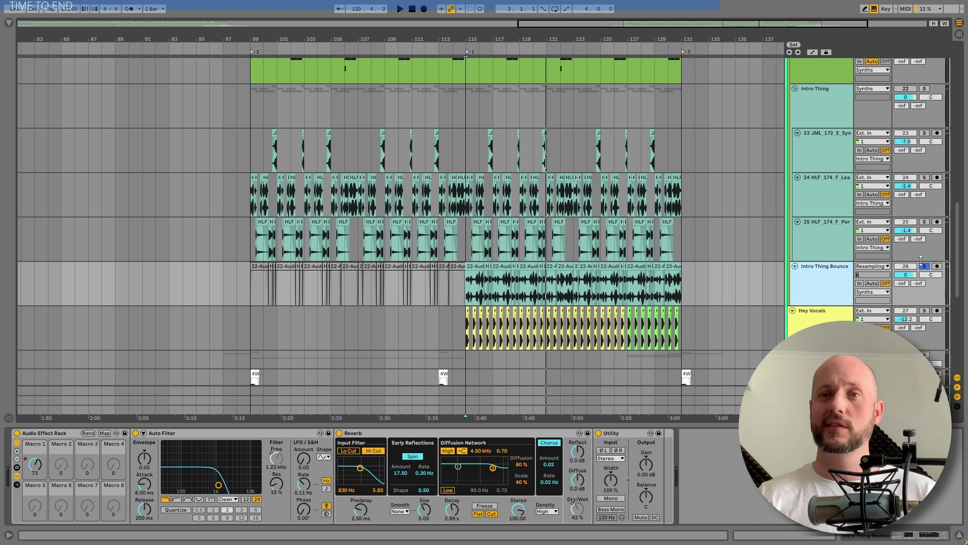
{"action": "scroll", "coordinate": [923, 232], "scroll_direction": "down", "scroll_amount": 5}
{"action": "key", "text": "space"}
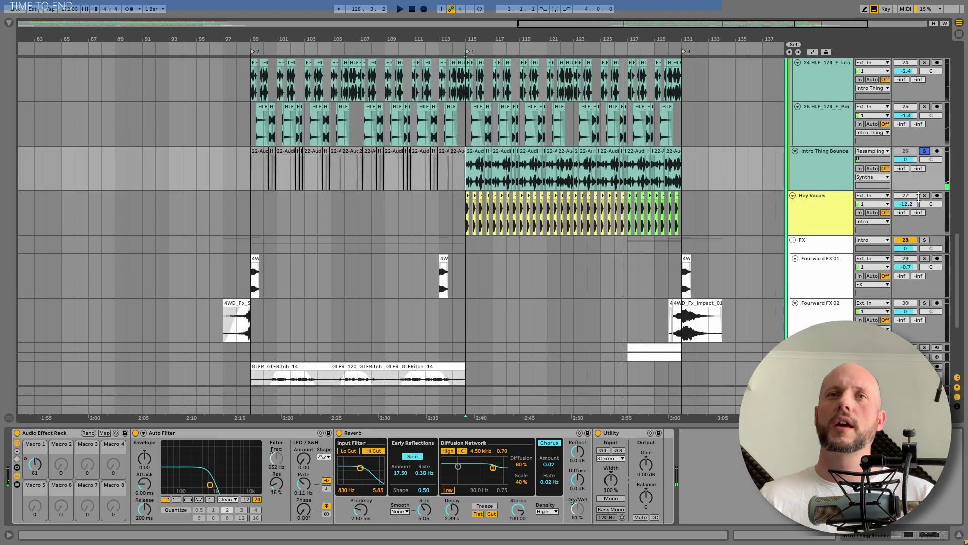
- Solo the Hey Vocals track, play it from bar 115 and show its effects chain
{"action": "left_click", "coordinate": [550, 230]}
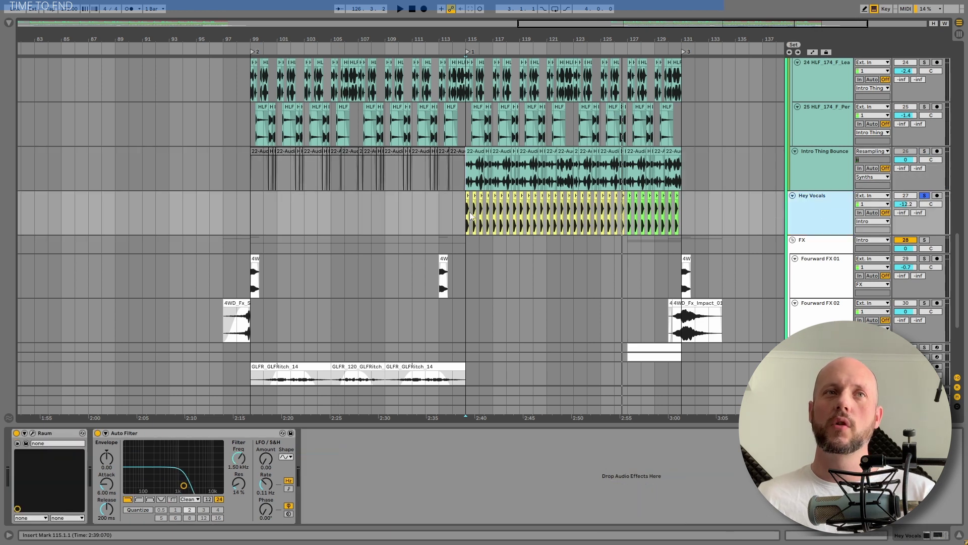
{"action": "key", "text": "space"}
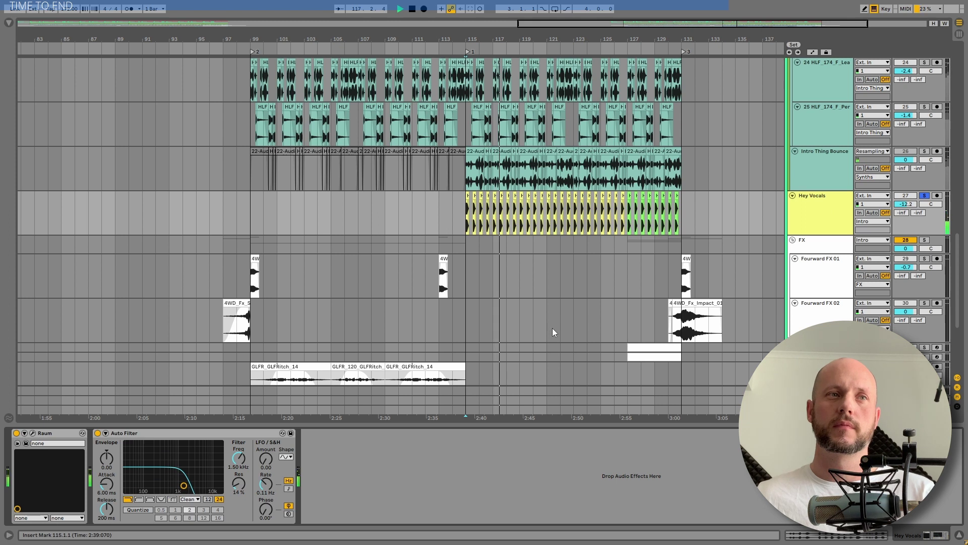
{"action": "left_click", "coordinate": [828, 210]}
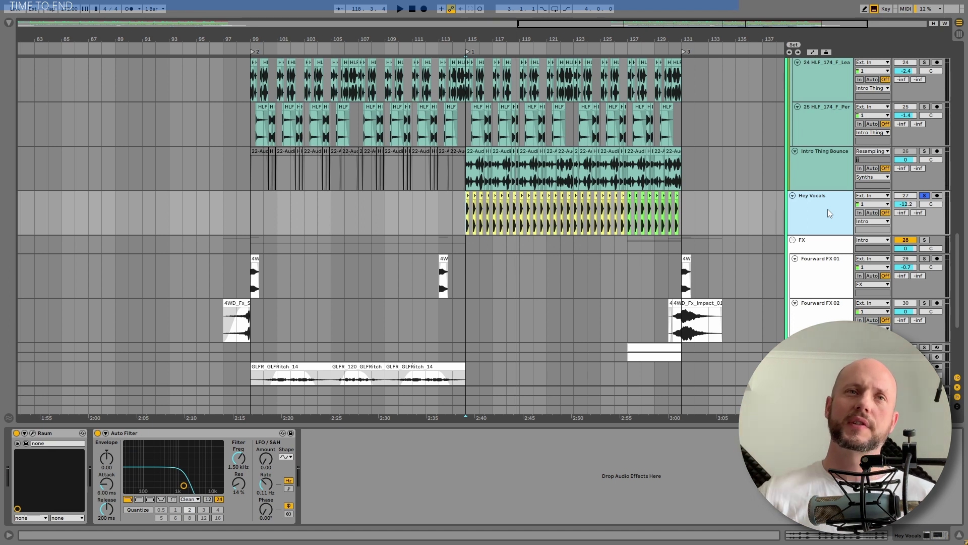
- Replay the Hey Vocals from bar 126 to hear the change from the yellow clips to the green ones
{"action": "left_click", "coordinate": [616, 223]}
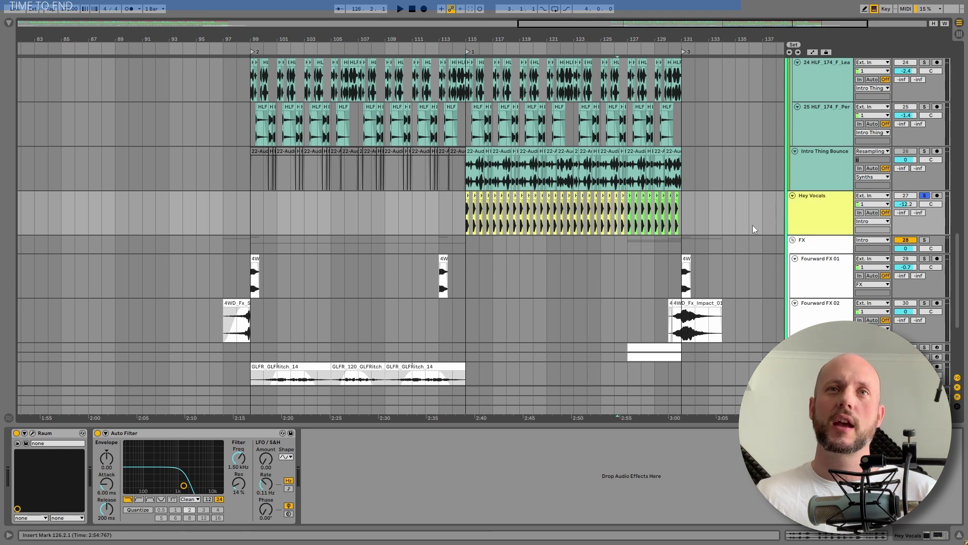
{"action": "key", "text": "space"}
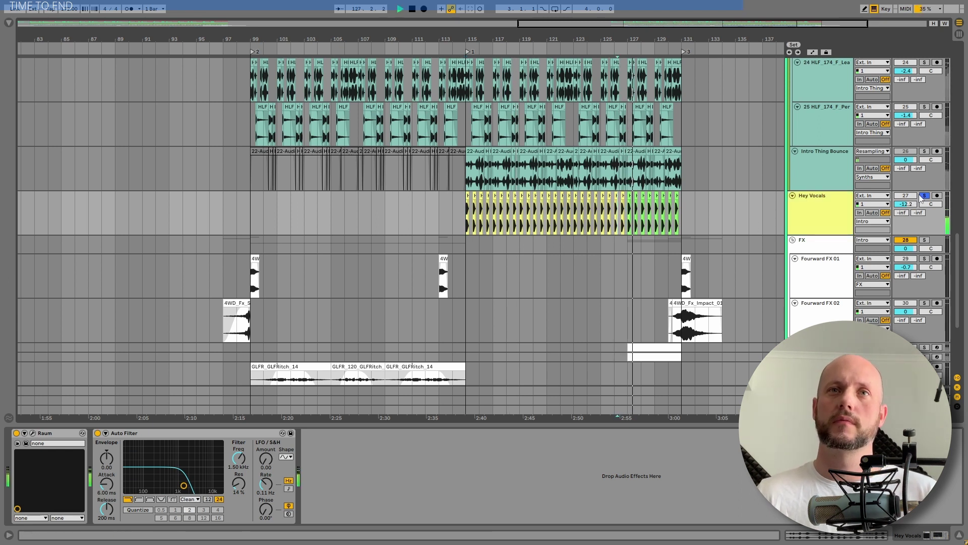
{"action": "key", "text": "plus"}
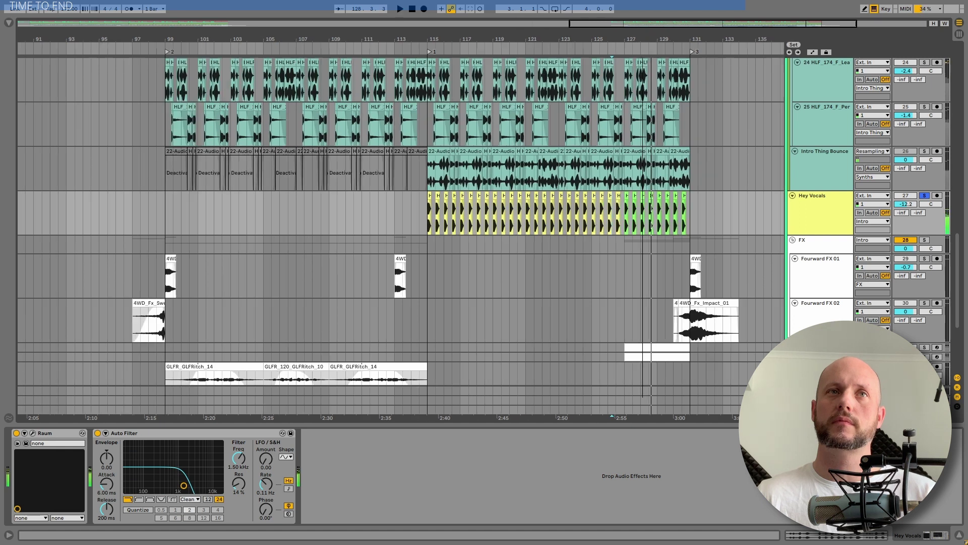
{"action": "left_click_drag", "start_coordinate": [577, 38], "coordinate": [576, 43]}
{"action": "key", "text": "space"}
- Compare the Formants and Pitch settings of the last yellow and first green Hey Vocals clips
{"action": "left_click", "coordinate": [532, 212]}
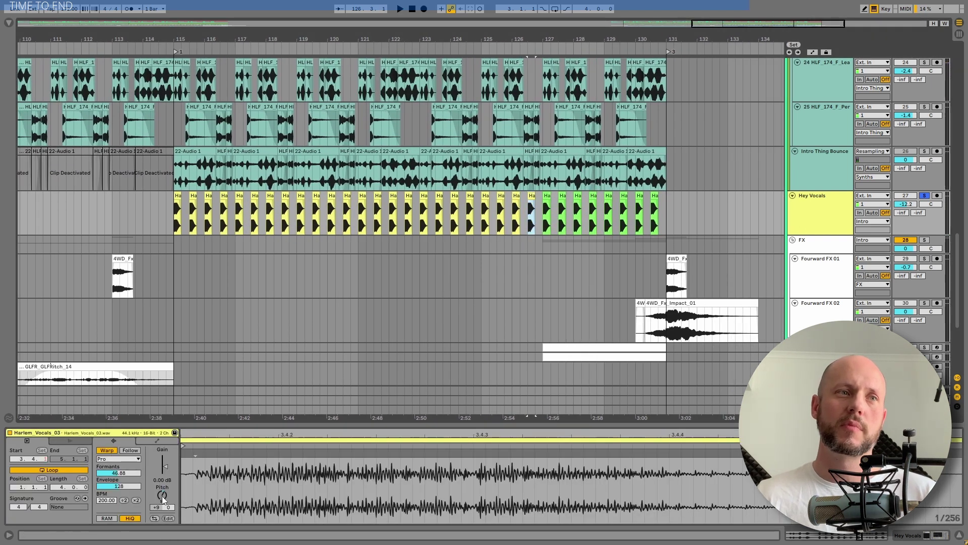
{"action": "left_click", "coordinate": [545, 195]}
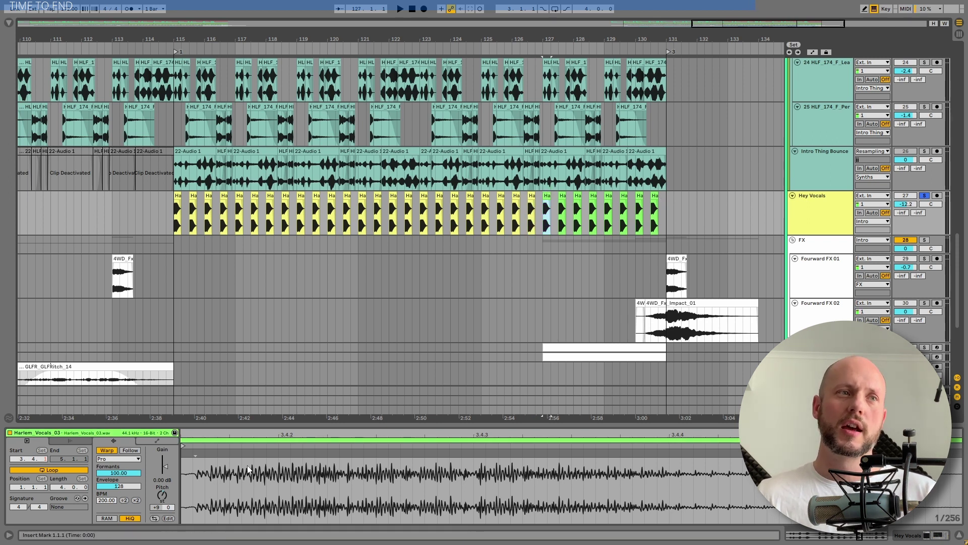
{"action": "left_click", "coordinate": [532, 211]}
{"action": "left_click", "coordinate": [118, 459]}
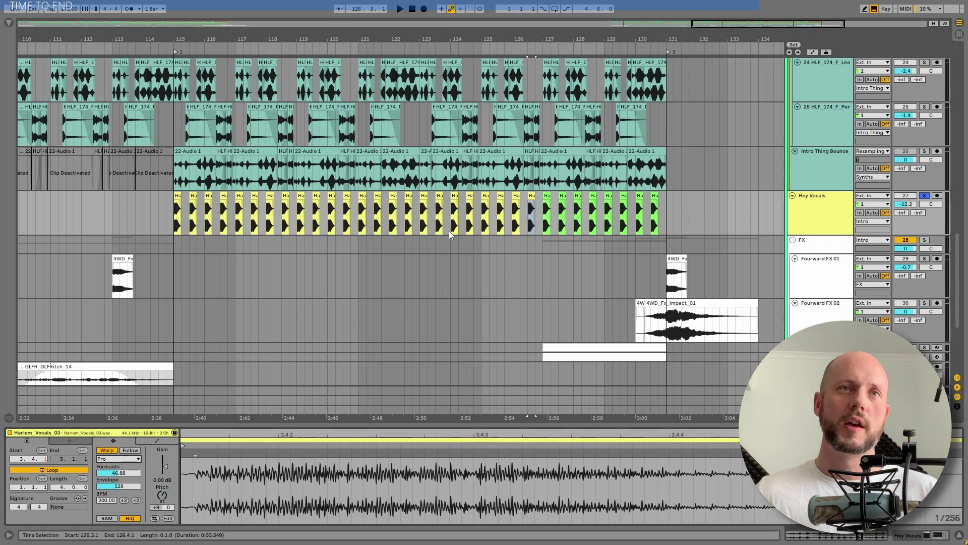
- Audition the last yellow and first green vocal clips, and toggle the Hey Vocals solo to hear them within the full mix
{"action": "left_click", "coordinate": [523, 199]}
{"action": "key", "text": "space"}
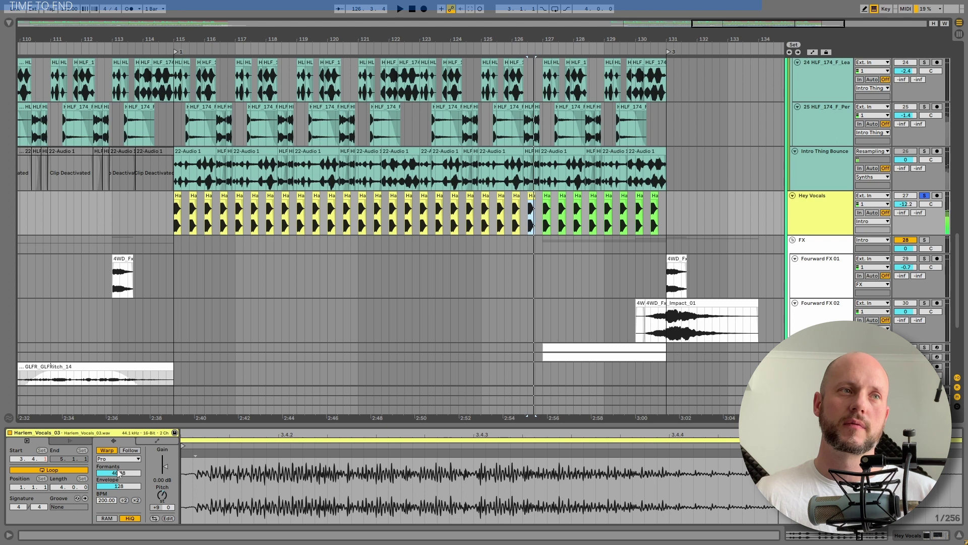
{"action": "left_click_drag", "start_coordinate": [123, 472], "coordinate": [128, 477]}
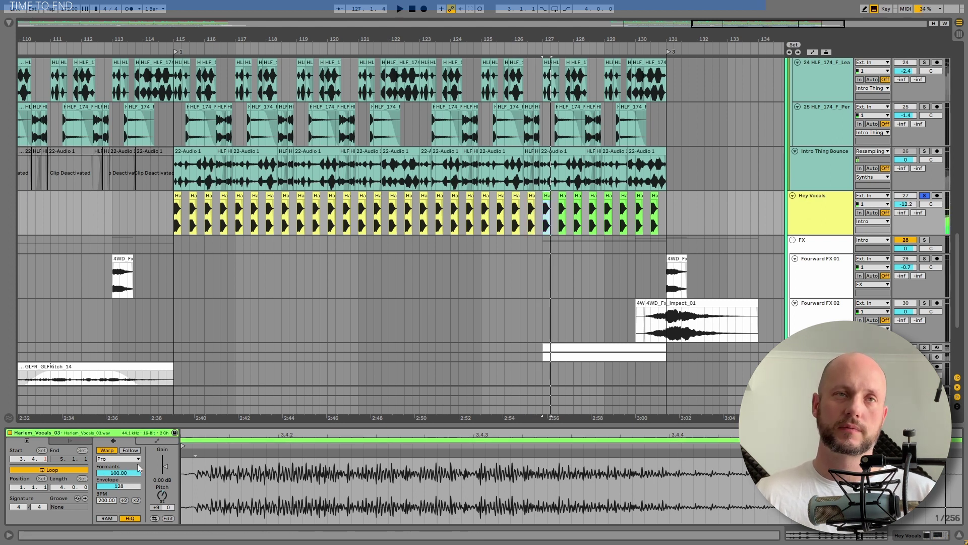
{"action": "left_click", "coordinate": [925, 196]}
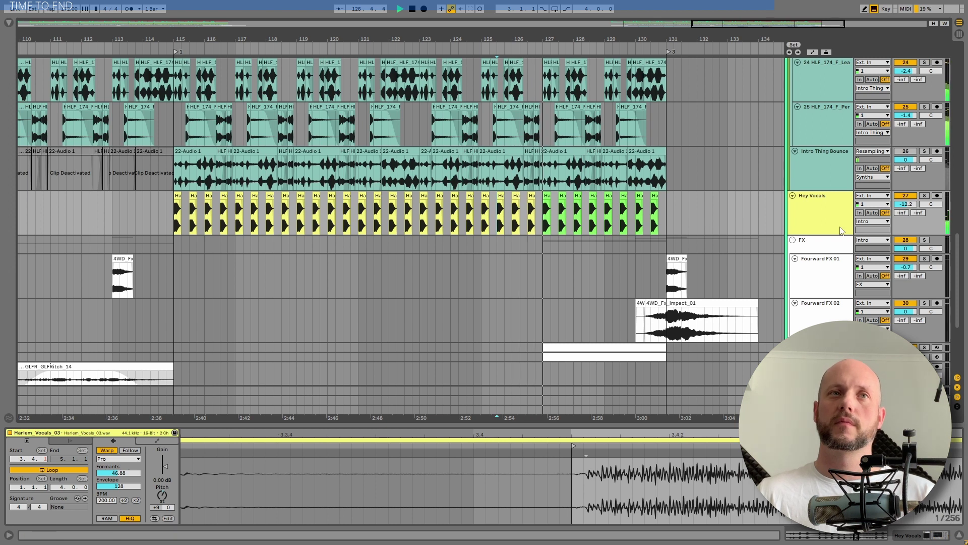
{"action": "left_click", "coordinate": [925, 196]}
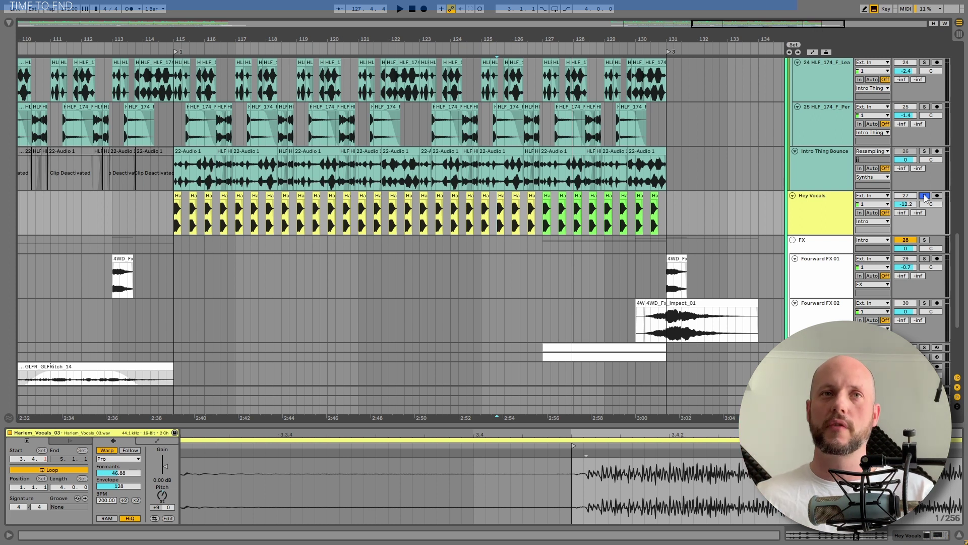
- Unfold and solo the Plucky Lead track and audition its first "blah" clip from bar 115
{"action": "scroll", "coordinate": [803, 310], "scroll_direction": "down", "scroll_amount": 8}
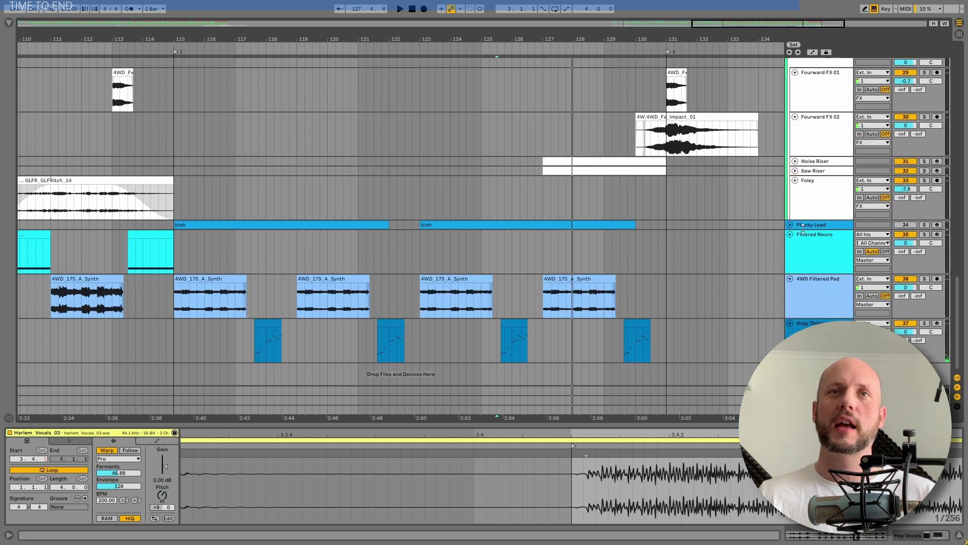
{"action": "left_click", "coordinate": [790, 224]}
{"action": "left_click", "coordinate": [924, 224]}
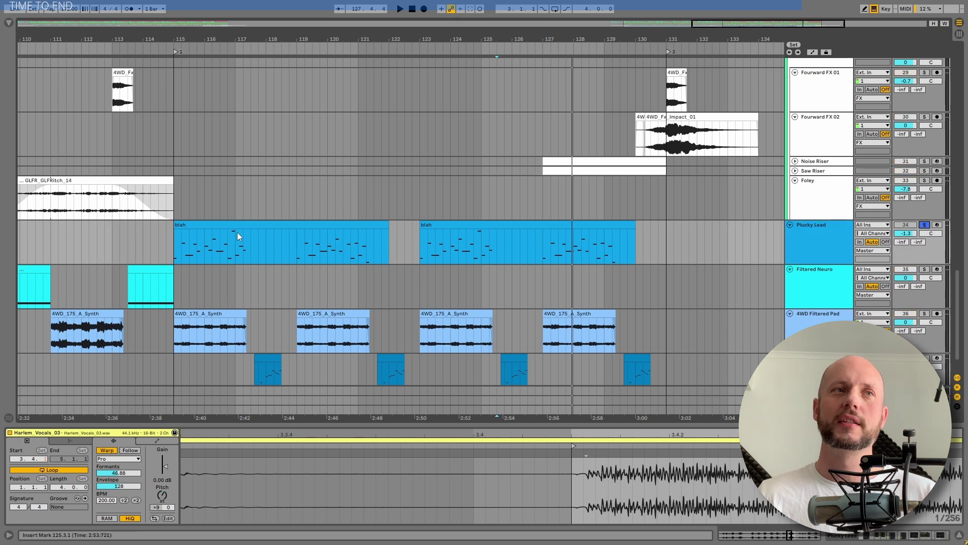
{"action": "left_click", "coordinate": [237, 232]}
{"action": "key", "text": "space"}
{"action": "scroll", "coordinate": [272, 258], "scroll_direction": "down", "scroll_amount": 2}
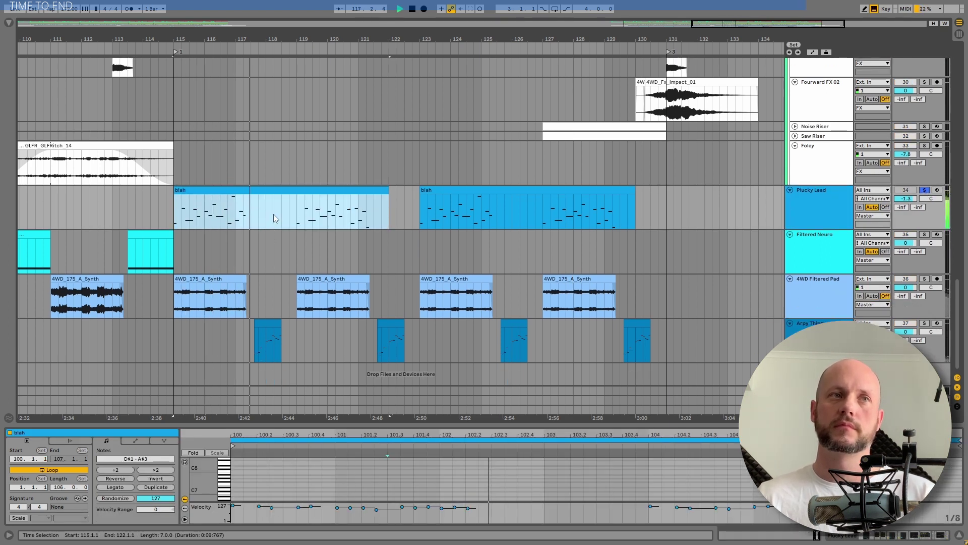
{"action": "key", "text": "space"}
- Highlight the gap before bar 119 in the Plucky Lead, solo the Arpy Thing track and audition its clip filling that gap
{"action": "left_click_drag", "start_coordinate": [297, 204], "coordinate": [249, 202]}
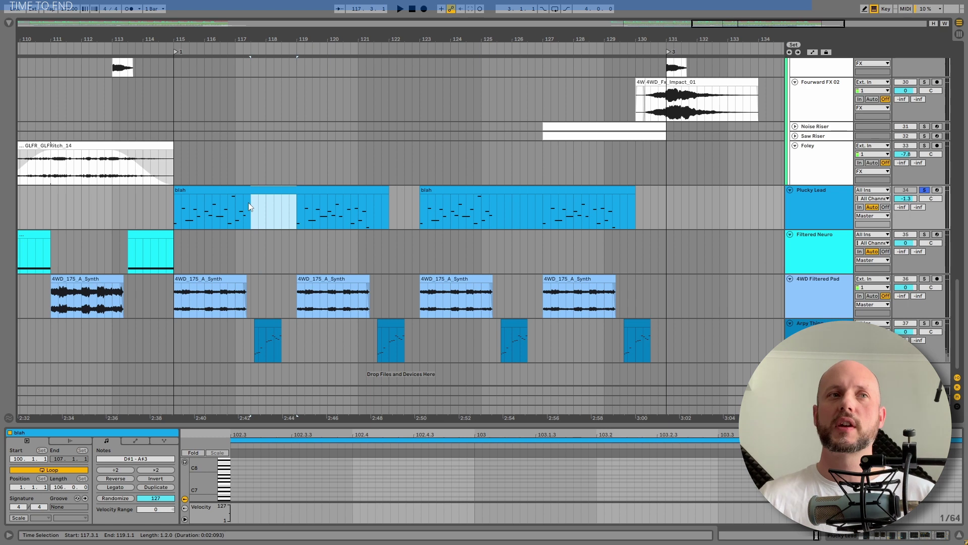
{"action": "left_click", "coordinate": [924, 323]}
{"action": "left_click", "coordinate": [265, 337]}
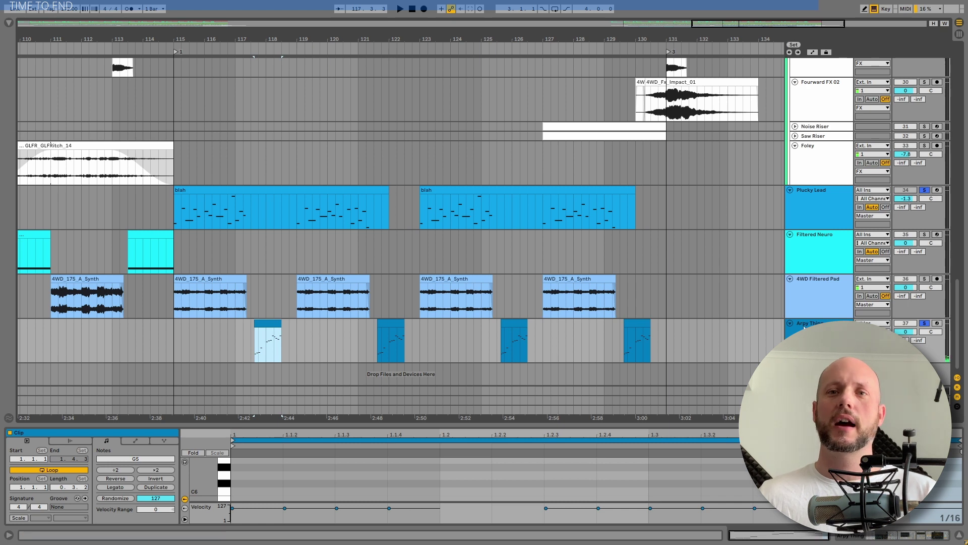
{"action": "key", "text": "space"}
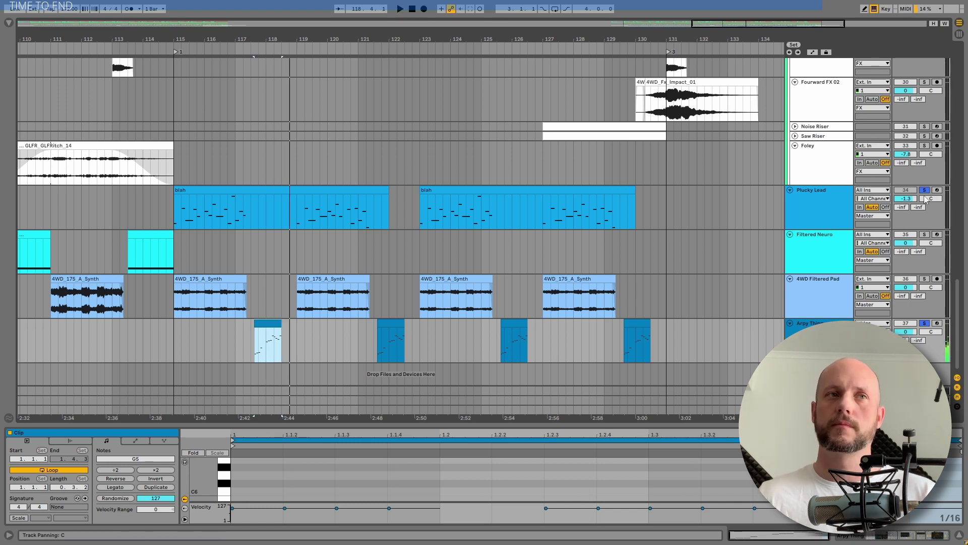
{"action": "key", "text": "space"}
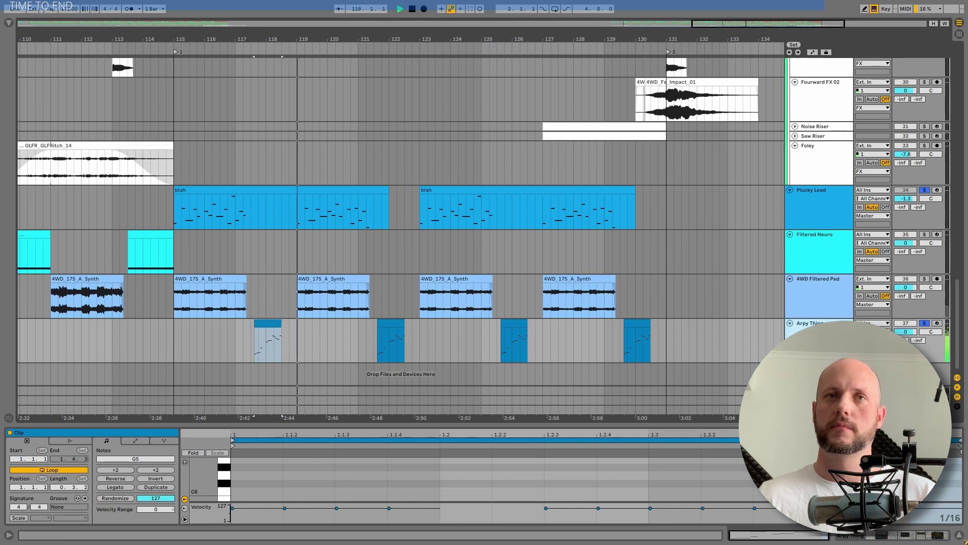
{"action": "key", "text": "space"}
{"action": "left_click", "coordinate": [925, 279]}
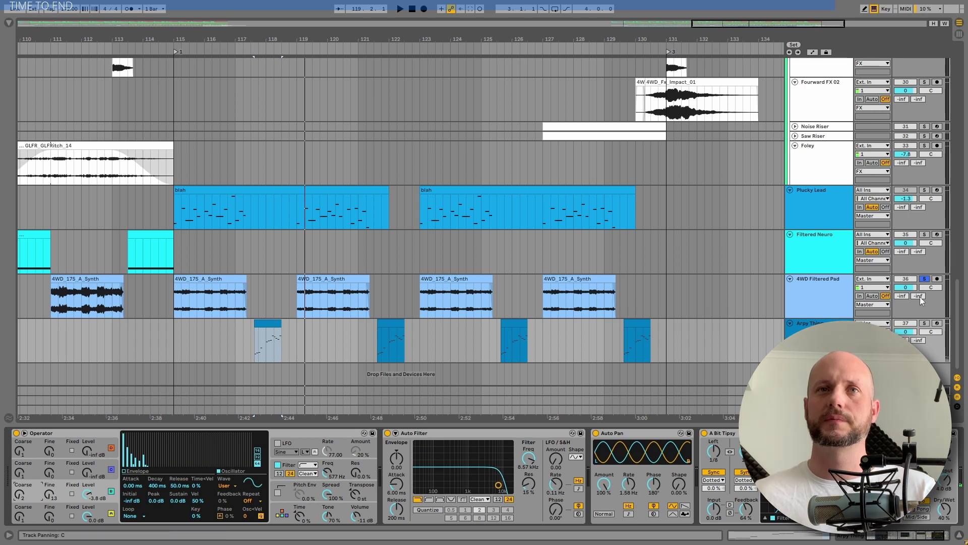
{"action": "left_click", "coordinate": [925, 189]}
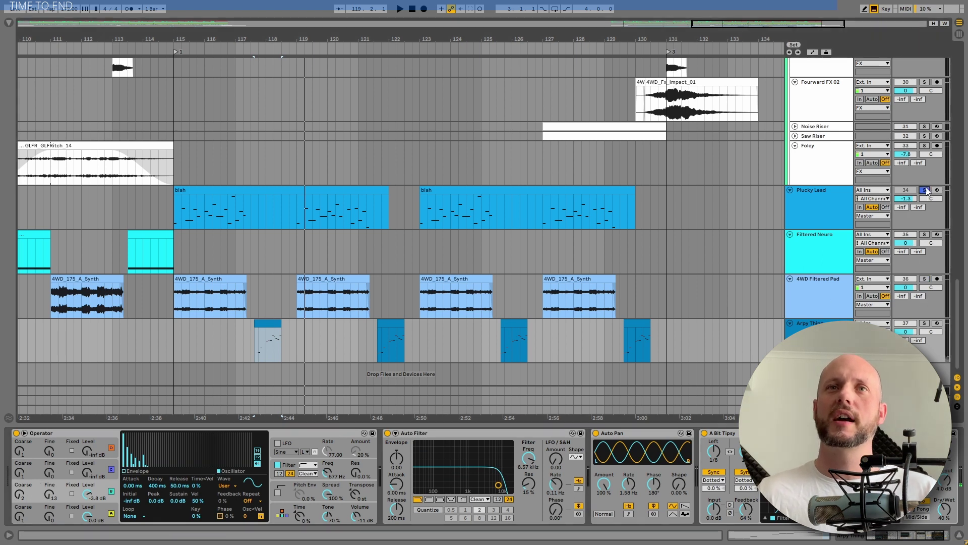
{"action": "left_click", "coordinate": [788, 204]}
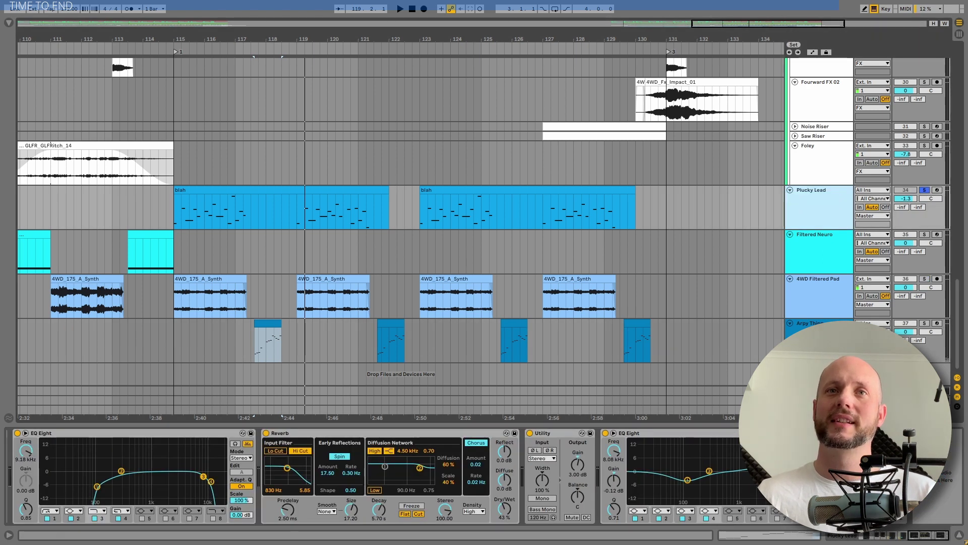
- Solo the Arpy Thing together with the Plucky Lead, audition both from bar 115, and clear the solos to hear the full mix
{"action": "left_click", "coordinate": [924, 323]}
{"action": "key", "text": "space"}
{"action": "left_click", "coordinate": [199, 190]}
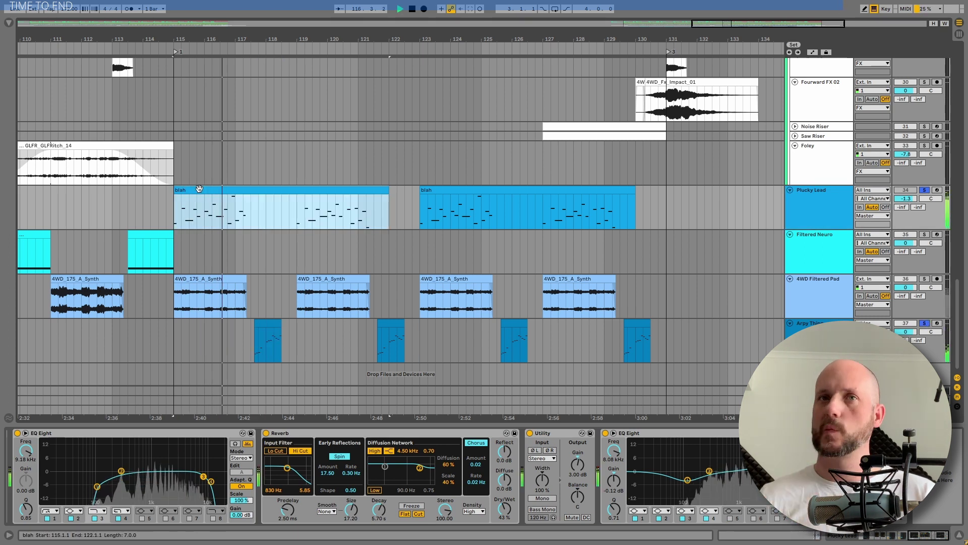
{"action": "left_click", "coordinate": [924, 190]}
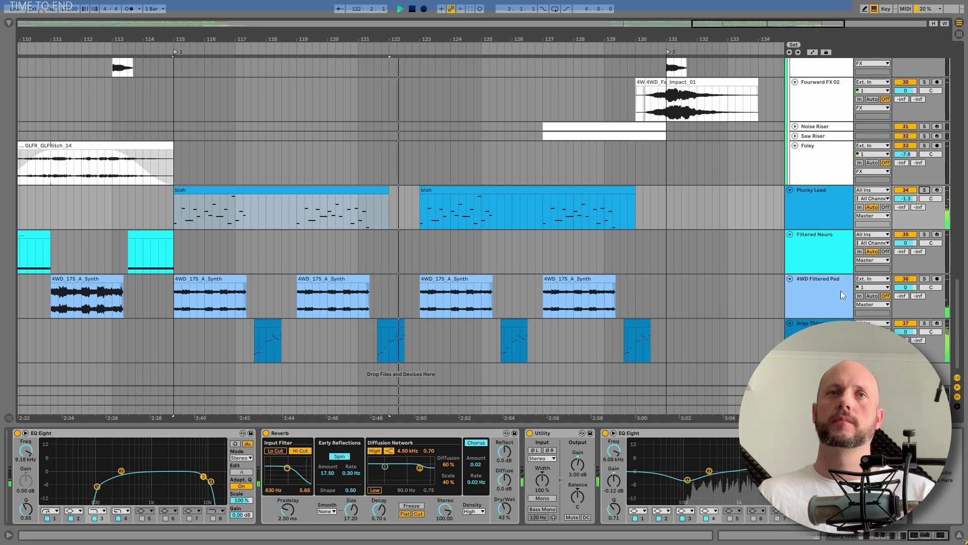
- Unfold and solo the Drums group and audition its two percussion loops together from bar 115
{"action": "scroll", "coordinate": [843, 288], "scroll_direction": "up", "scroll_amount": 10}
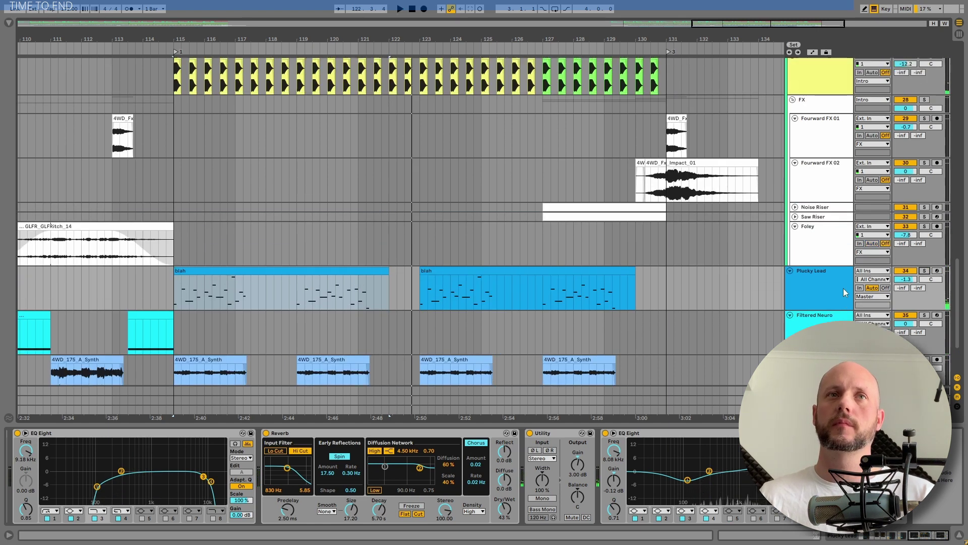
{"action": "scroll", "coordinate": [843, 280], "scroll_direction": "up", "scroll_amount": 15}
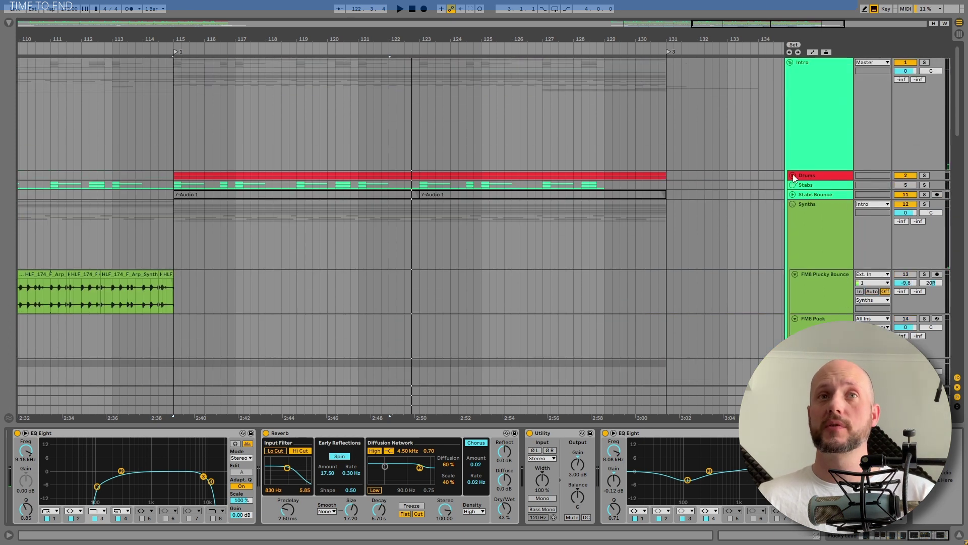
{"action": "left_click", "coordinate": [793, 176]}
{"action": "left_click", "coordinate": [810, 176]}
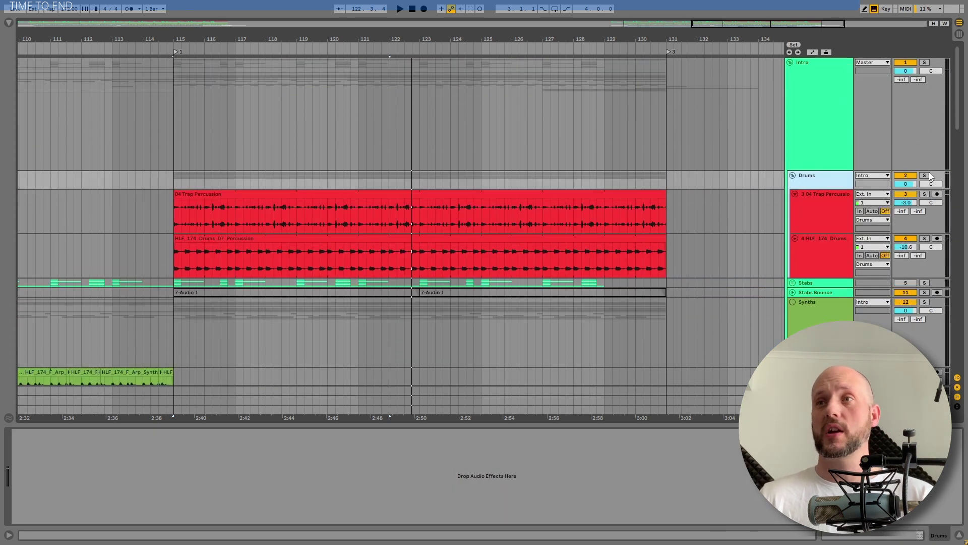
{"action": "left_click", "coordinate": [926, 175]}
{"action": "left_click", "coordinate": [231, 193]}
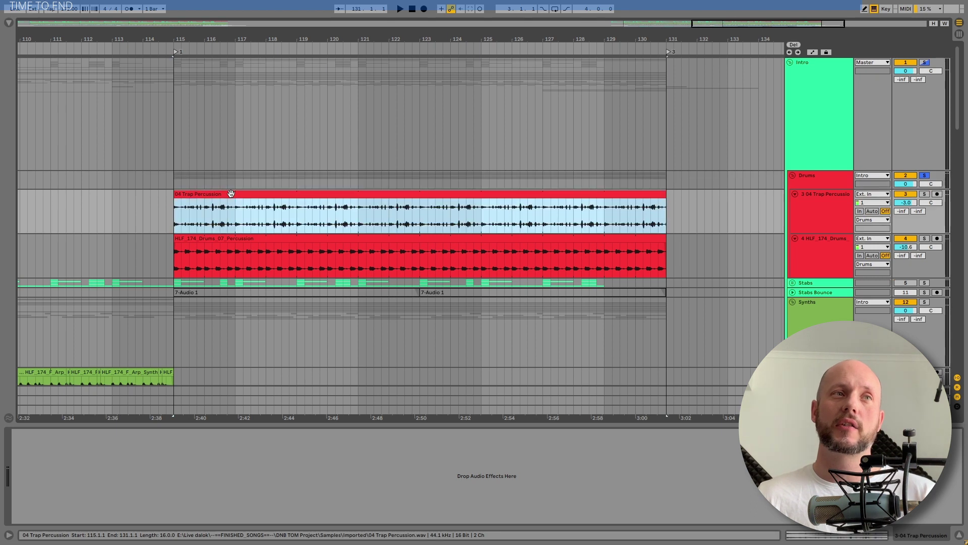
{"action": "key", "text": "space"}
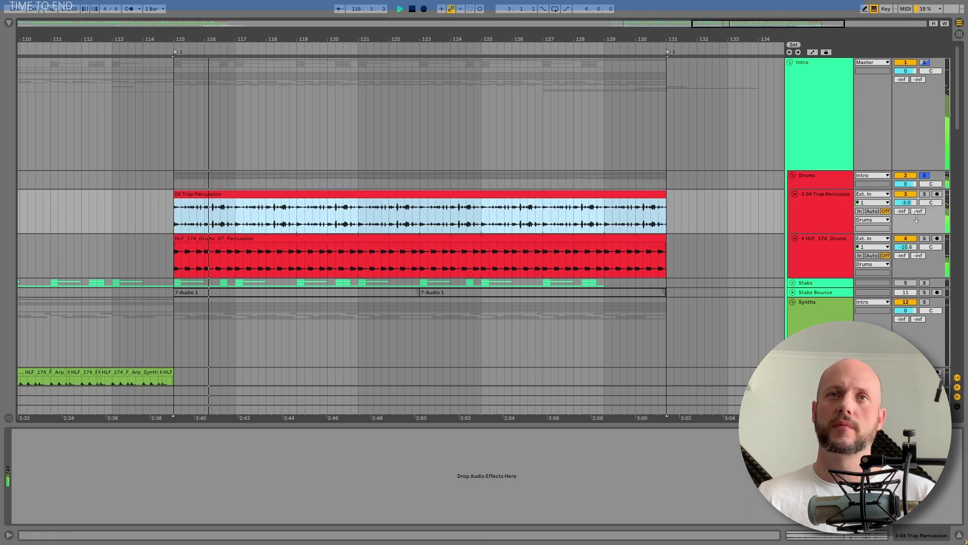
- Mute the HLF_174_Drums track to hear the Trap Percussion alone, and solo HLF_174_Drums to audition its clip from bar 115
{"action": "left_click", "coordinate": [906, 239]}
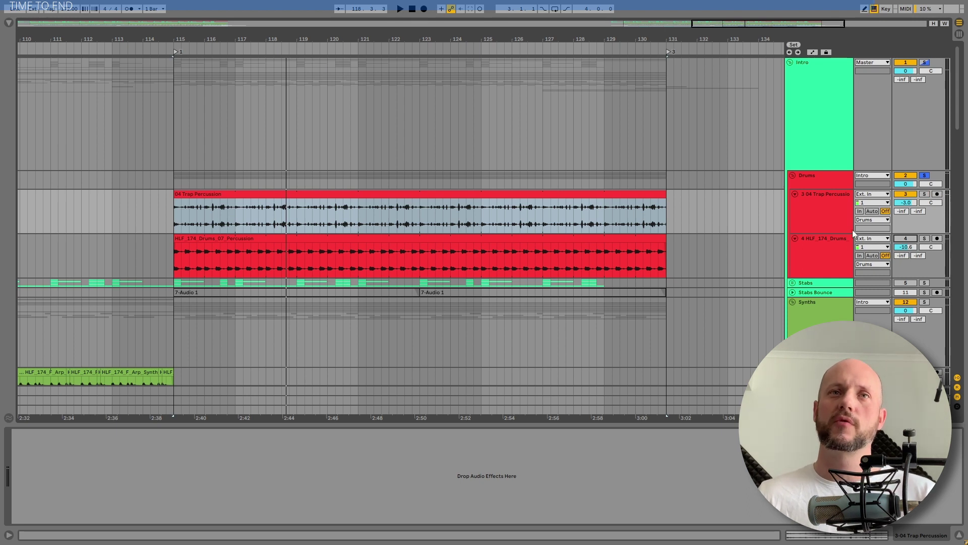
{"action": "left_click", "coordinate": [924, 238]}
{"action": "left_click", "coordinate": [447, 260]}
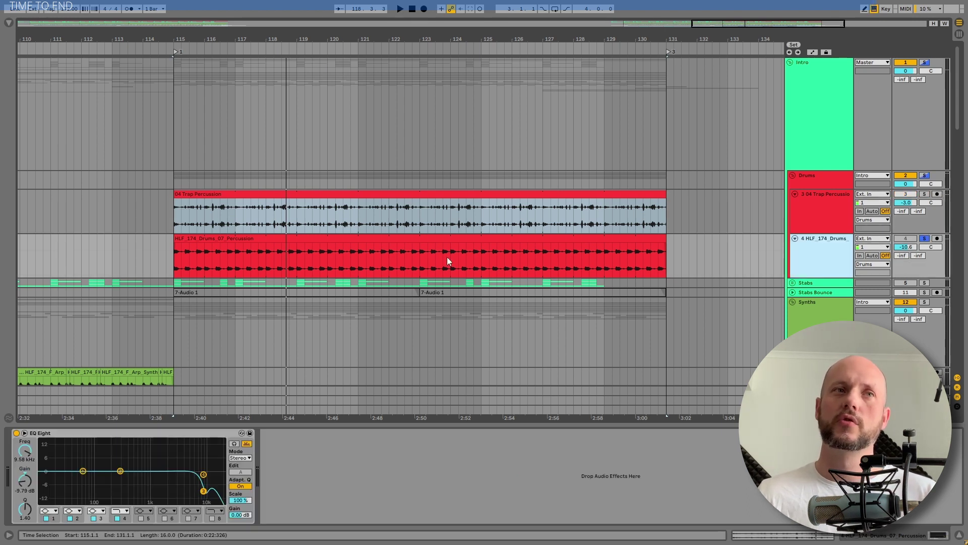
{"action": "left_click", "coordinate": [225, 237]}
{"action": "key", "text": "space"}
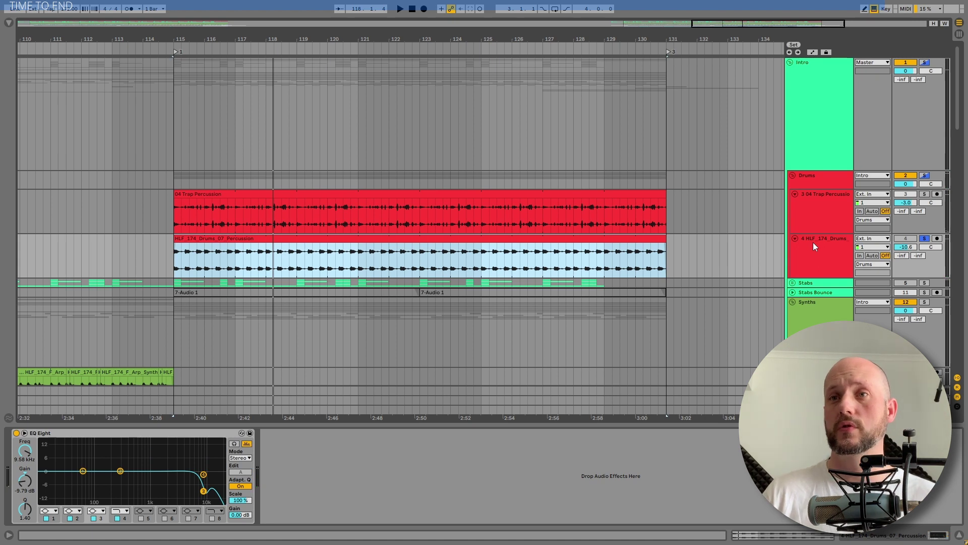
- Clear the drum solo, mute the Drums group and play the intro from just before bar 115 without drums
{"action": "left_click", "coordinate": [813, 178]}
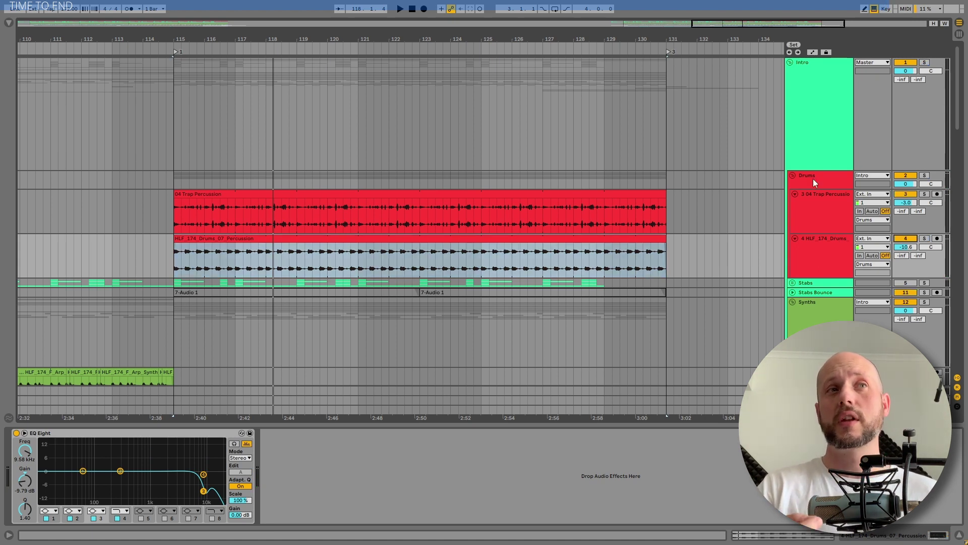
{"action": "left_click", "coordinate": [836, 186]}
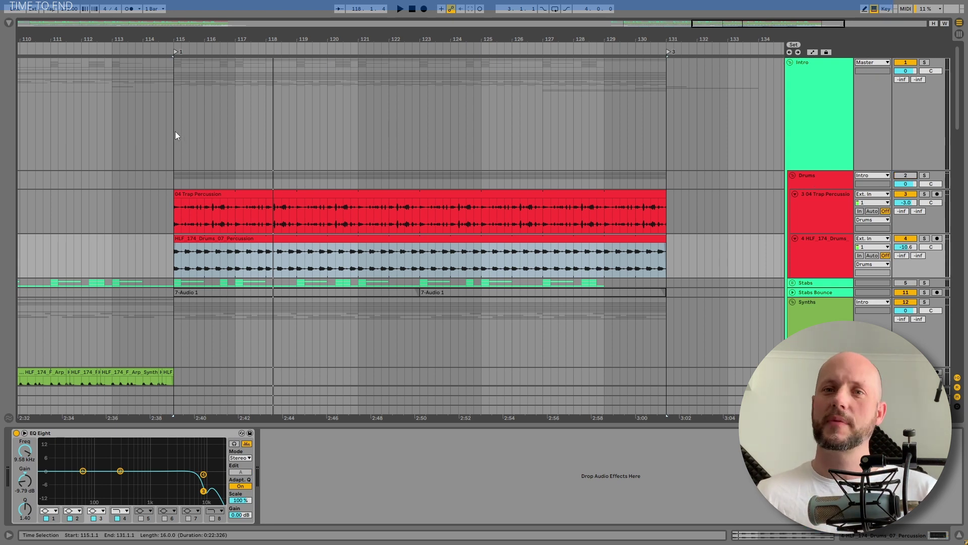
{"action": "left_click", "coordinate": [160, 131]}
{"action": "key", "text": "space"}
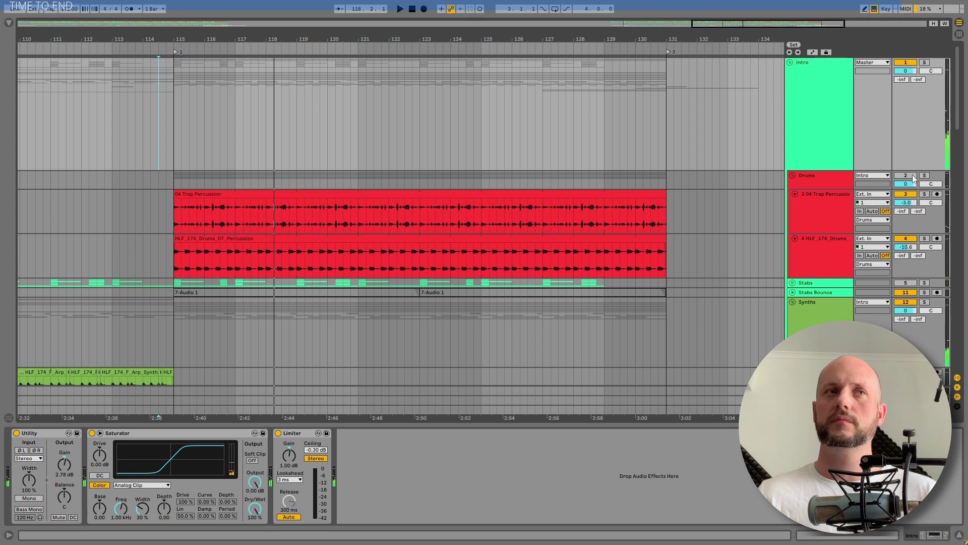
- Reactivate the Drums group, replay the intro from just before bar 115 and show the device chains of both percussion tracks
{"action": "left_click", "coordinate": [905, 176]}
{"action": "key", "text": "space"}
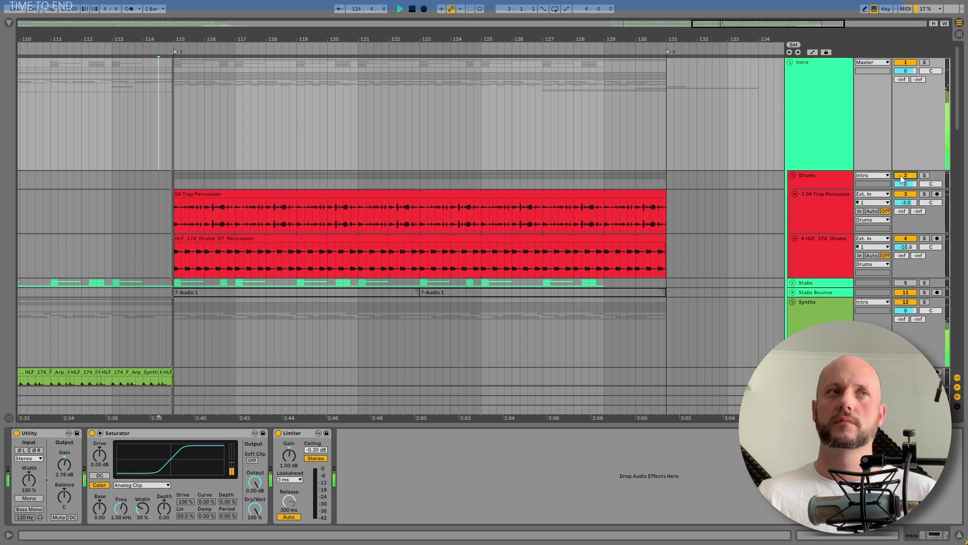
{"action": "left_click", "coordinate": [833, 256]}
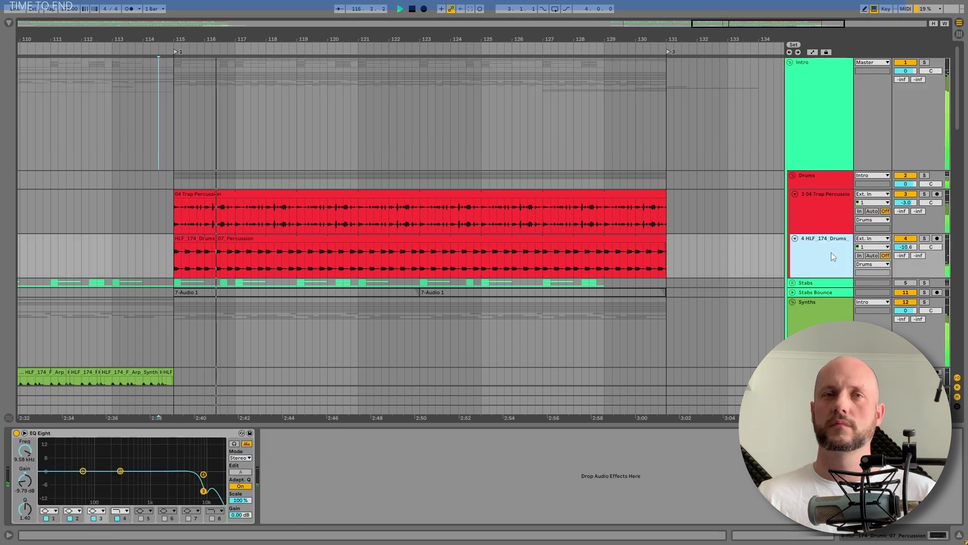
{"action": "left_click", "coordinate": [827, 223]}
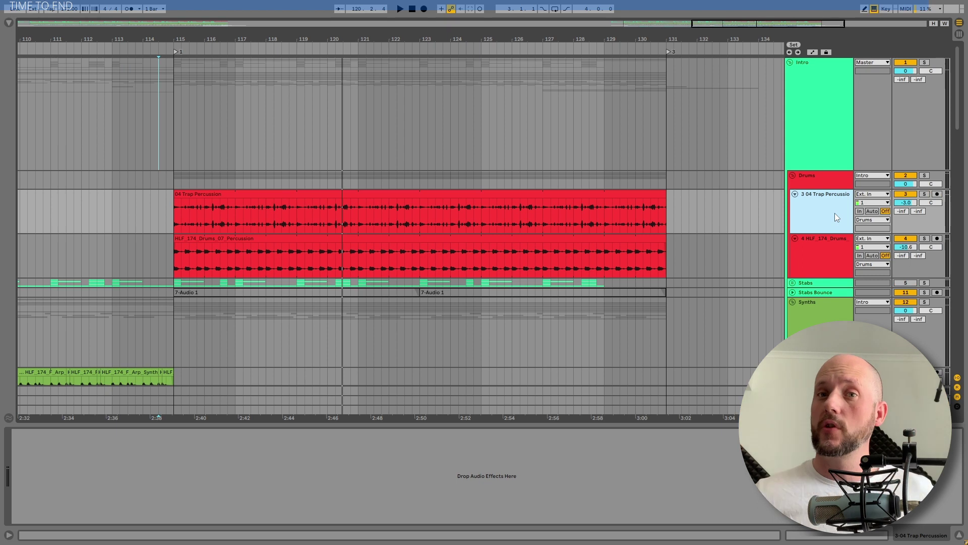
{"action": "scroll", "coordinate": [837, 214], "scroll_direction": "down", "scroll_amount": 3}
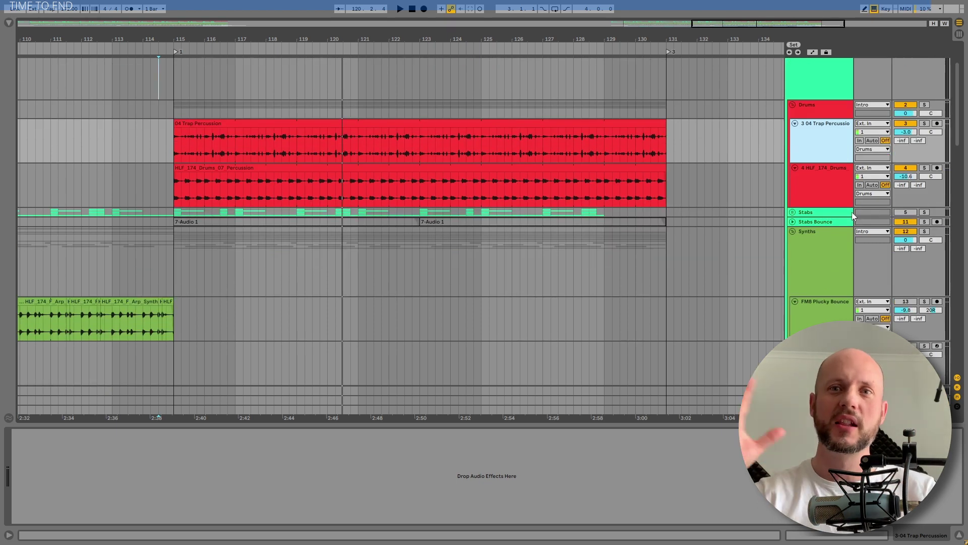